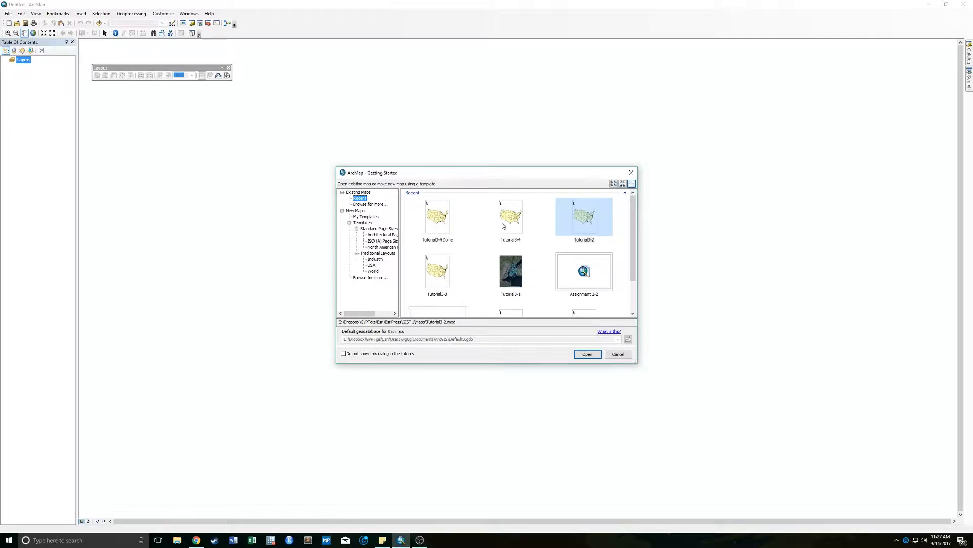
- Open the recent map Tutorial3-2 and zoom in to the contiguous United States
double_click(592, 229)
double_click(580, 227)
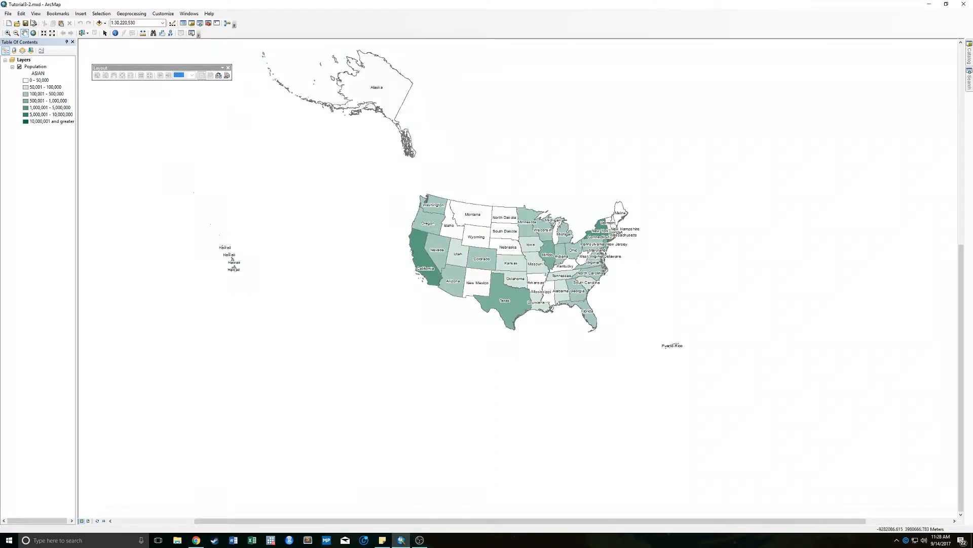
click(8, 33)
drag(400, 181, 656, 364)
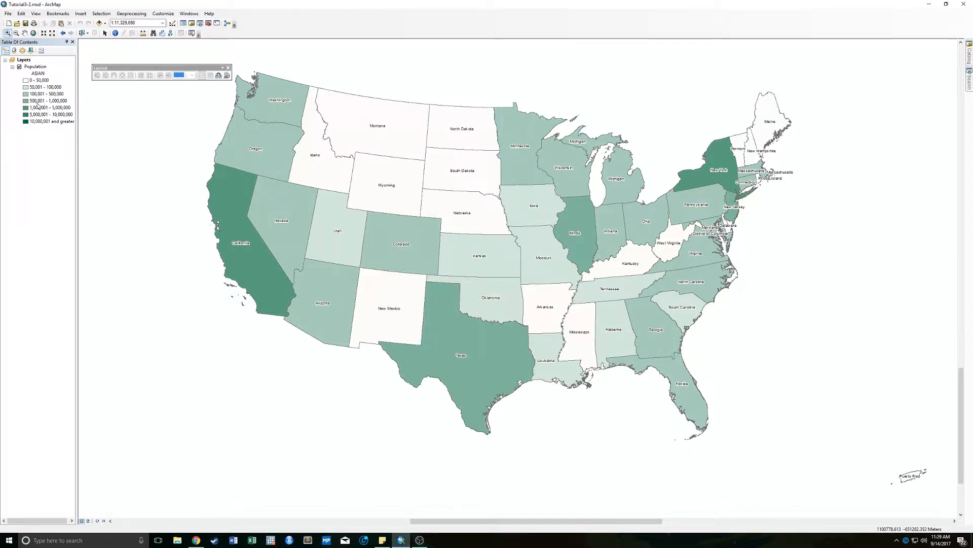
- Save the Population layer as the layer file StatesPopulation.lyr in the Chapter3 folder, replacing the existing file
right_click(36, 70)
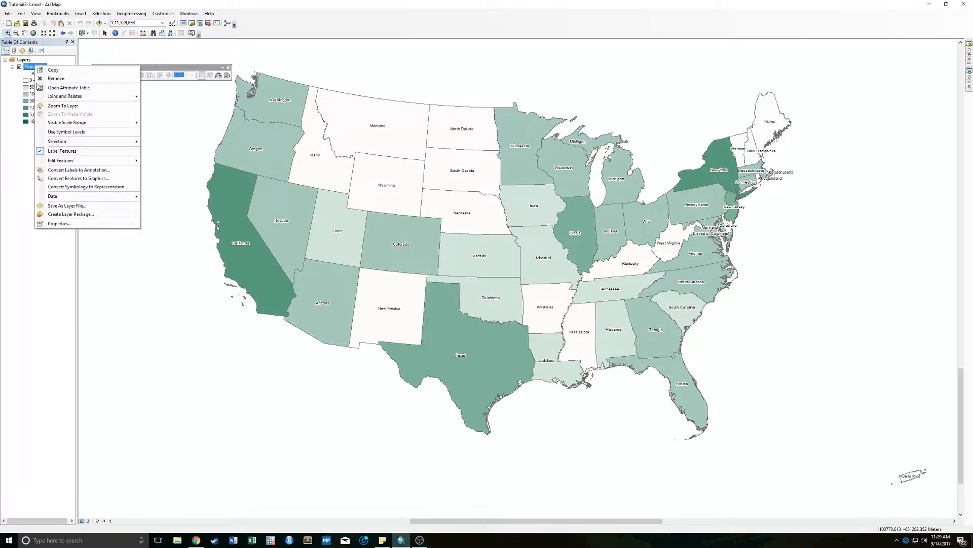
click(22, 181)
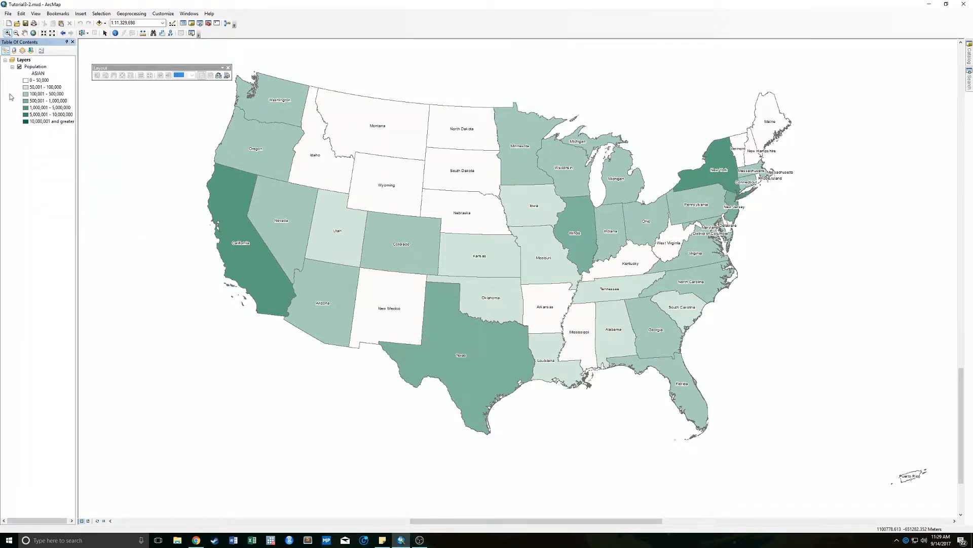
right_click(37, 67)
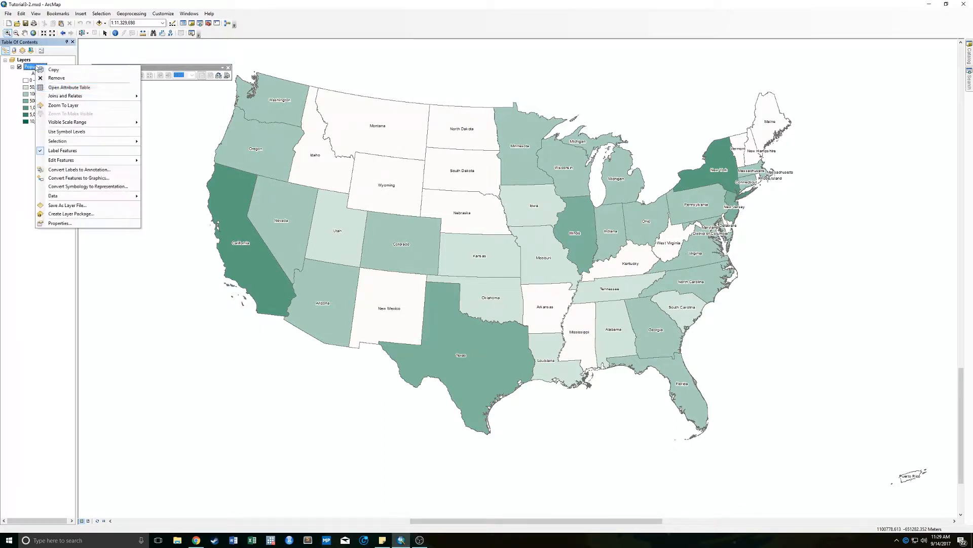
click(101, 208)
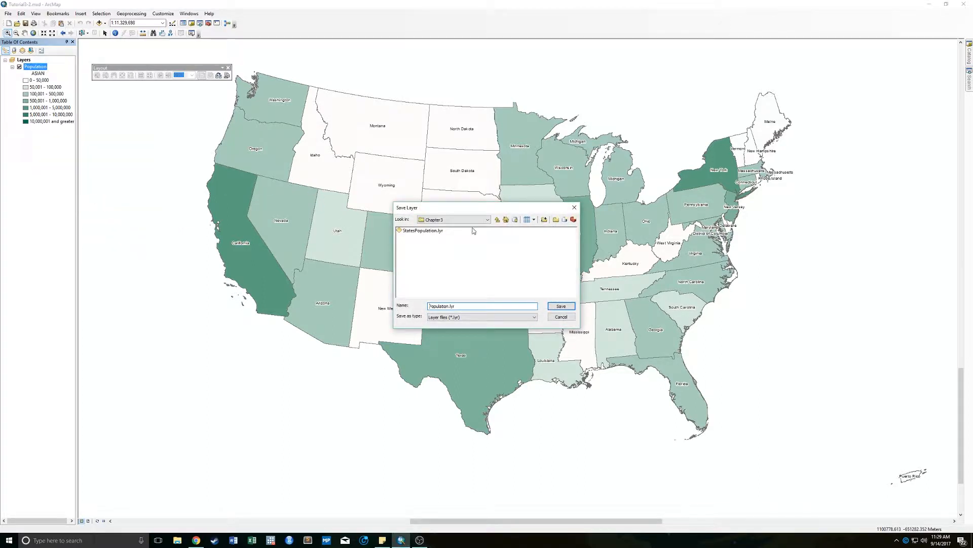
click(421, 231)
click(451, 219)
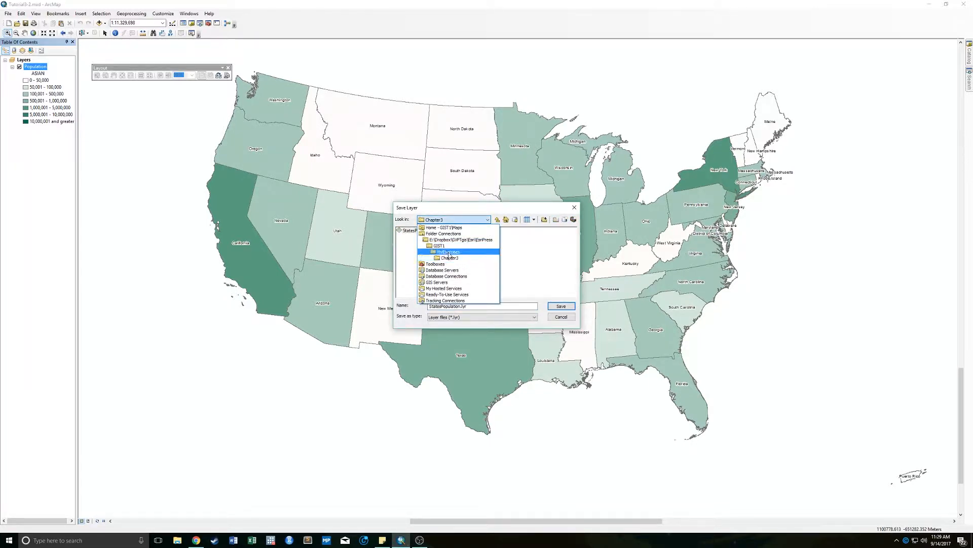
click(452, 258)
click(427, 231)
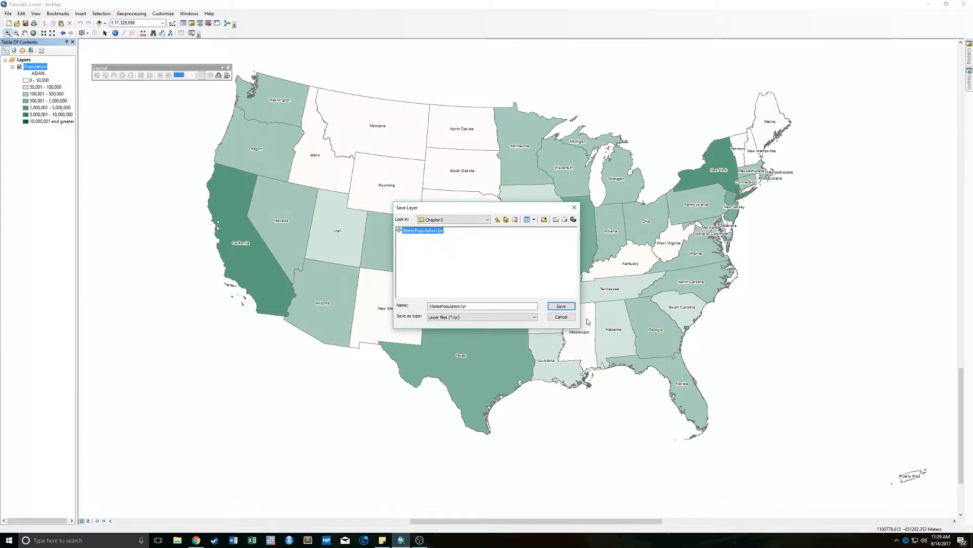
click(562, 306)
click(520, 295)
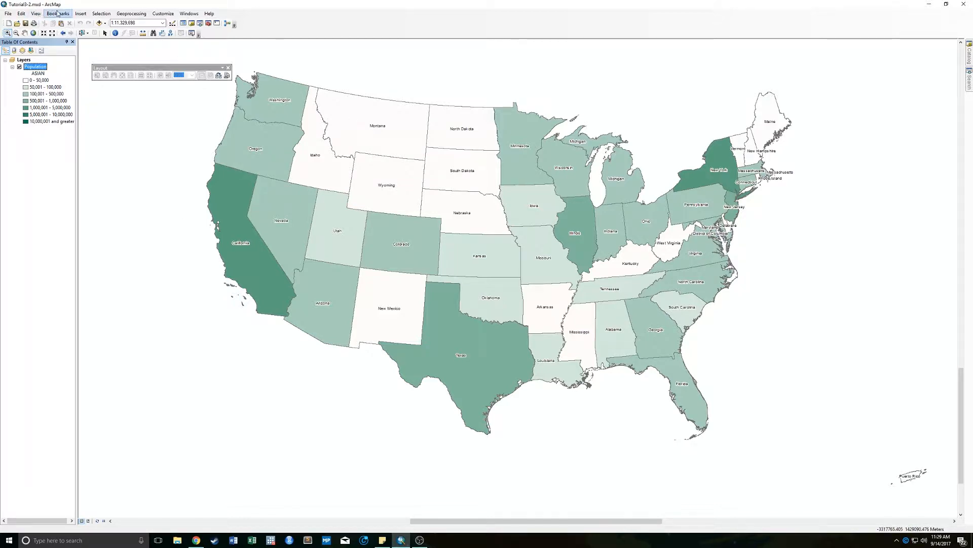
- Switch the map to Layout View, returning briefly to Data View to compare the two
click(38, 13)
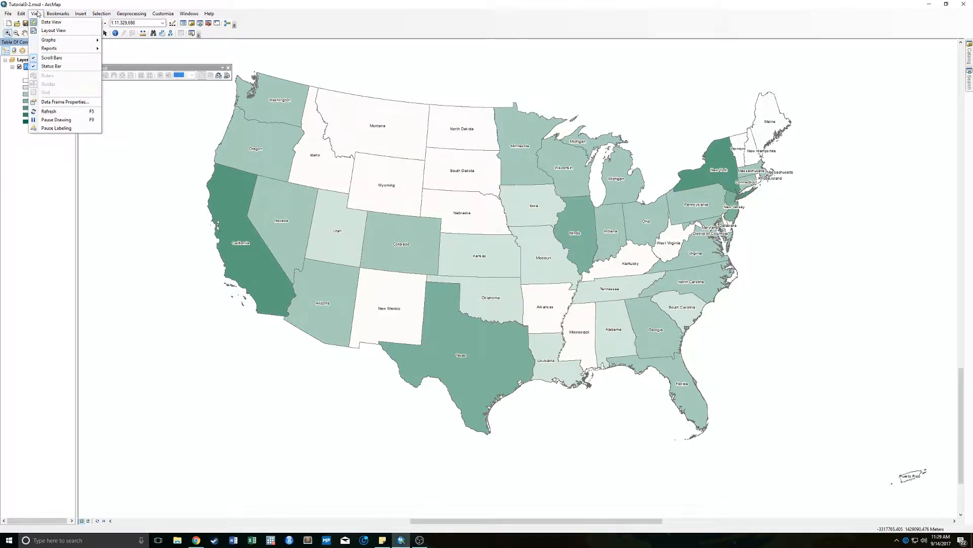
click(54, 30)
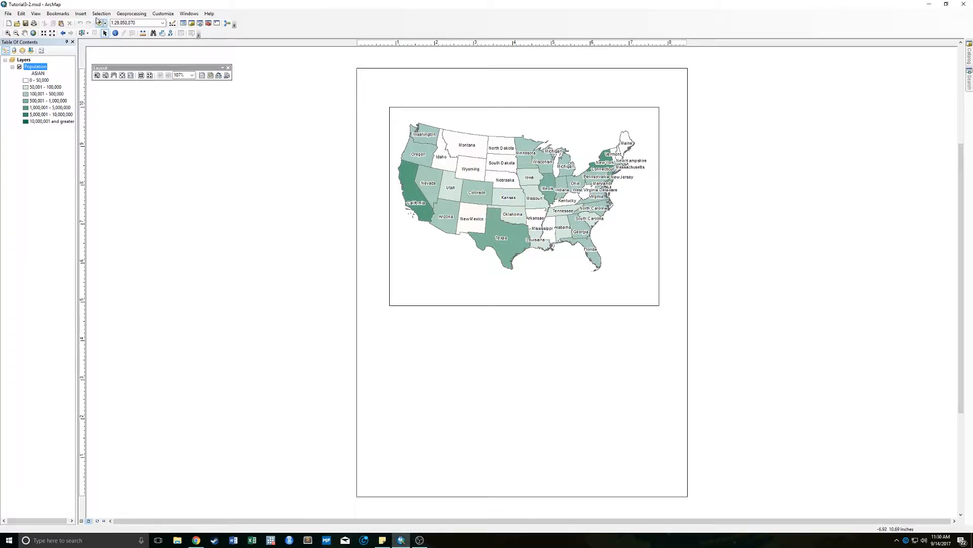
click(36, 13)
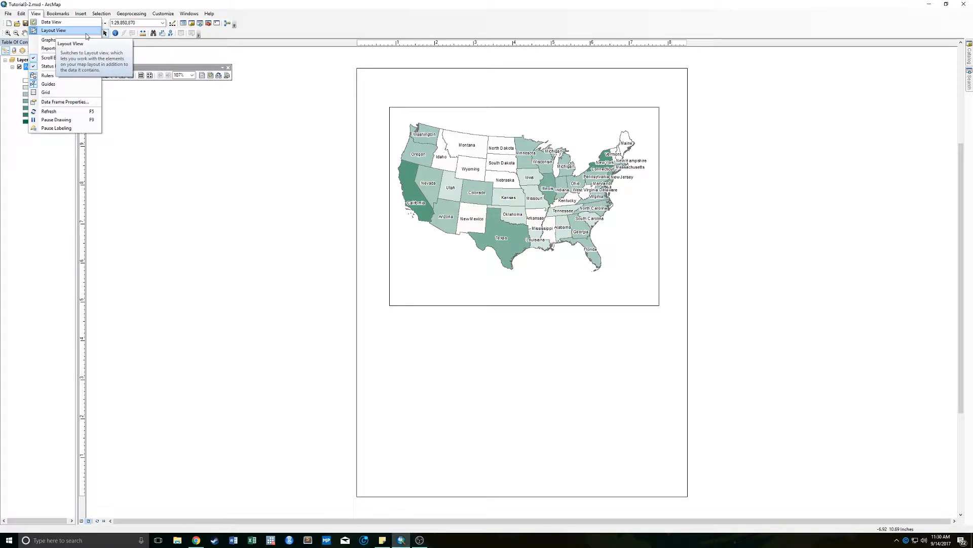
click(41, 22)
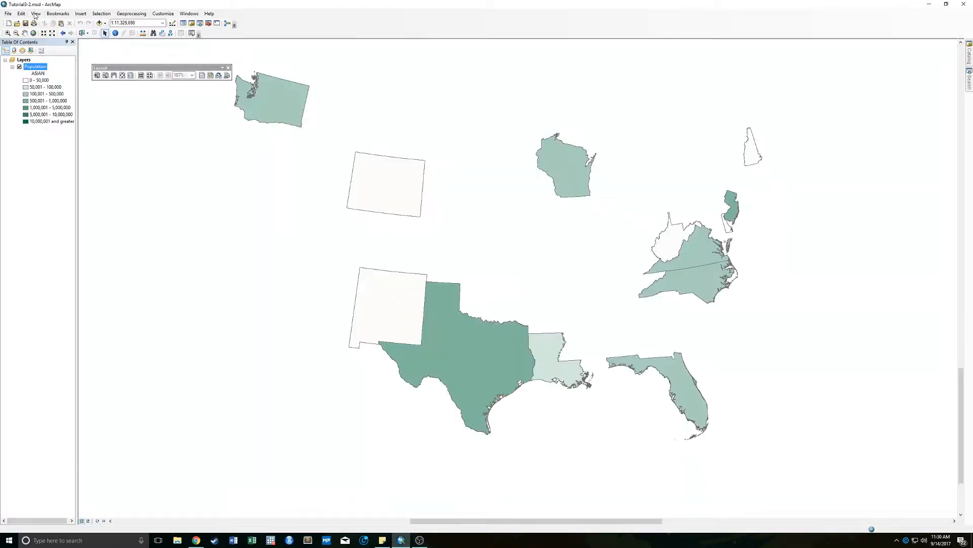
click(36, 14)
click(65, 29)
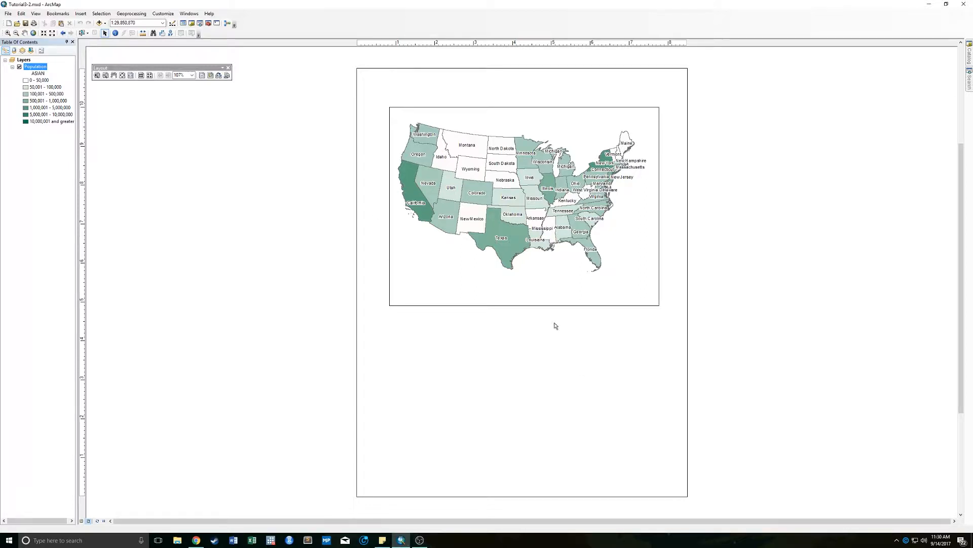
- Set both the printer paper and the Letter-size map page to landscape orientation in the page and print setup
right_click(750, 197)
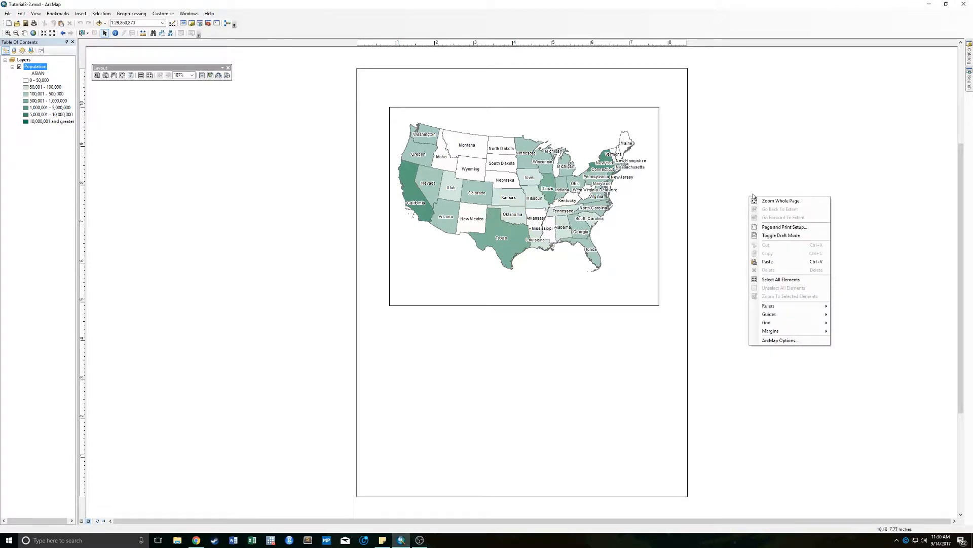
click(685, 214)
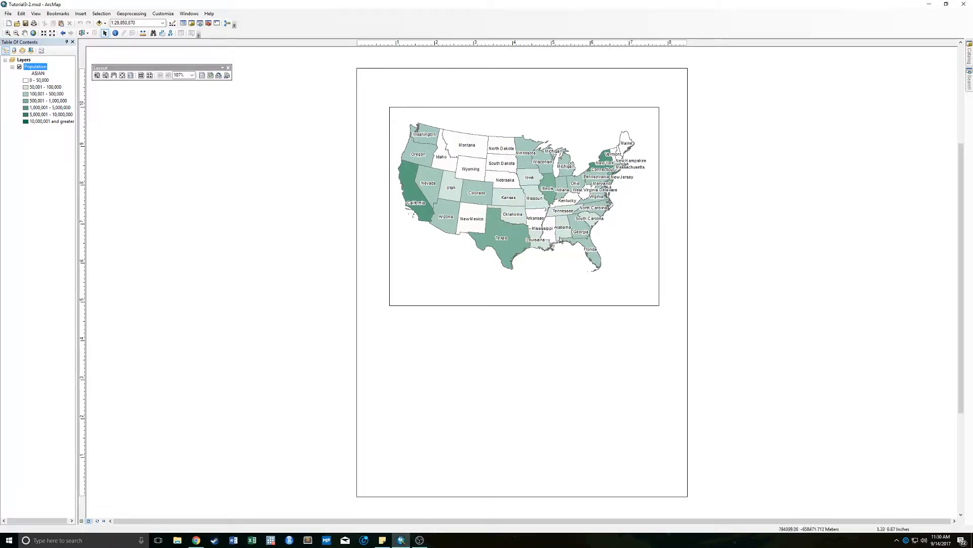
right_click(376, 281)
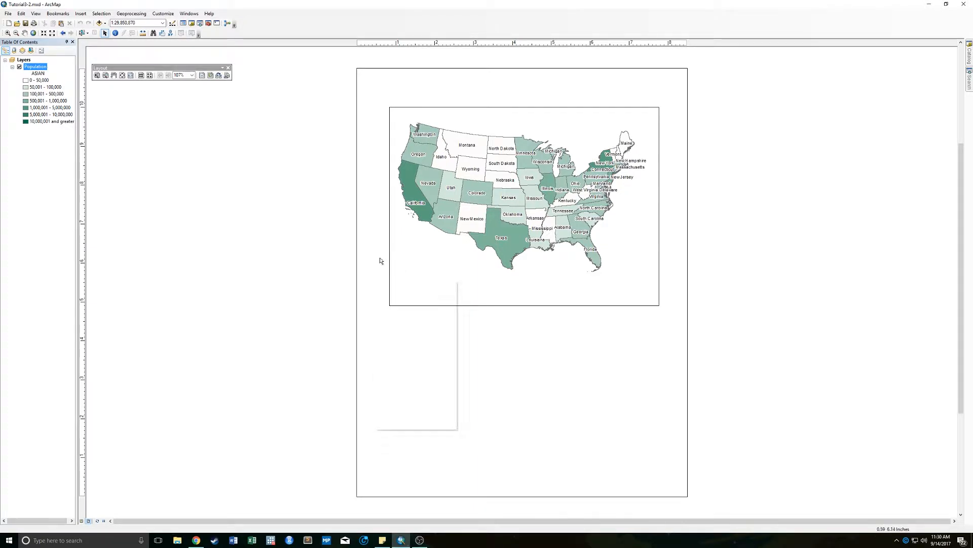
right_click(531, 373)
right_click(755, 266)
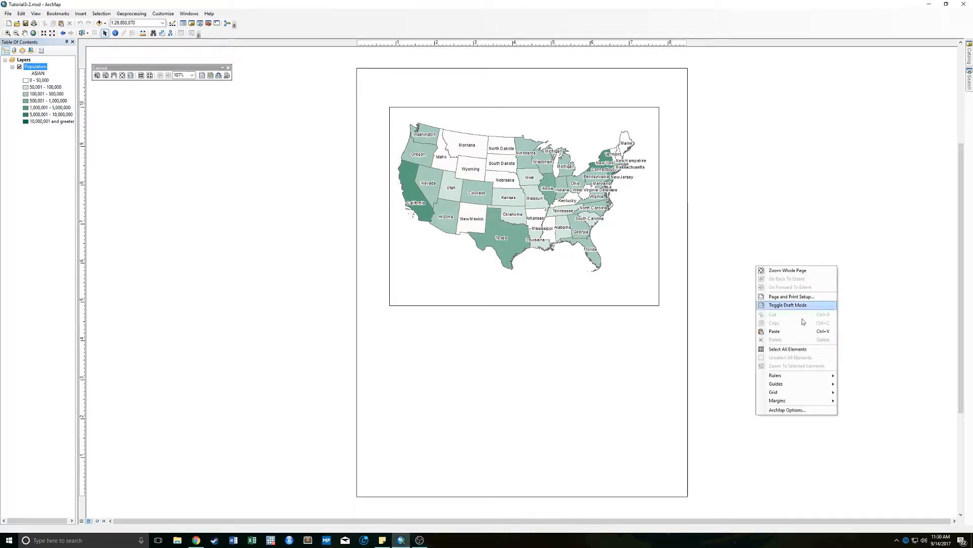
click(828, 296)
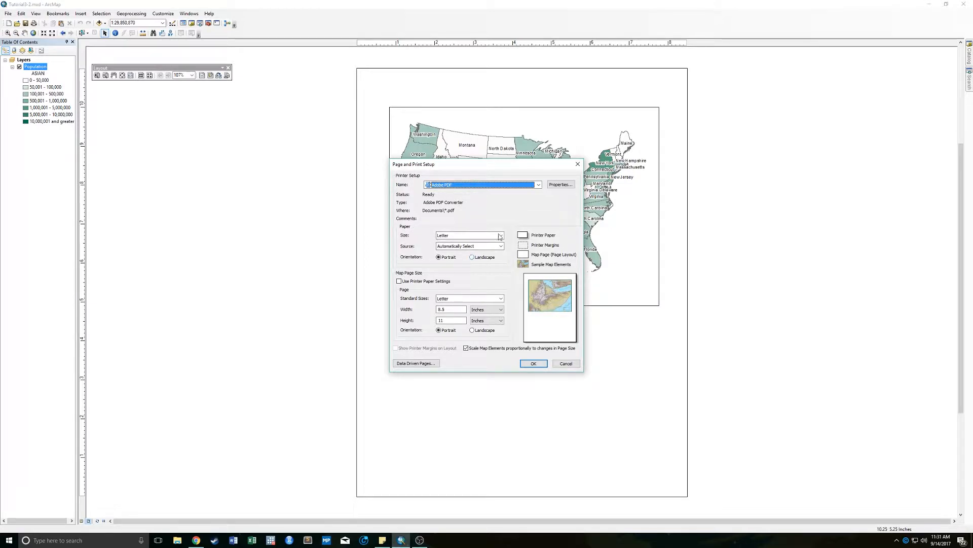
click(473, 259)
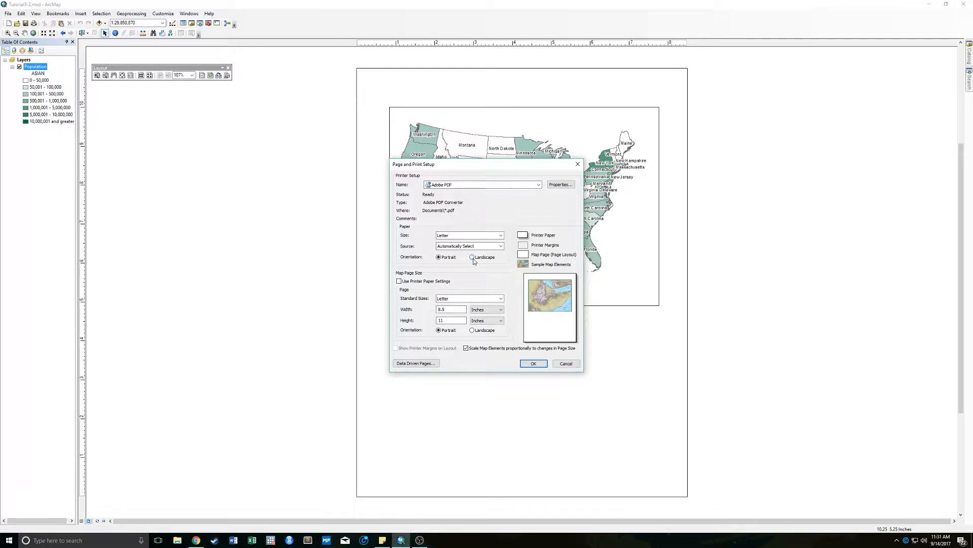
click(473, 331)
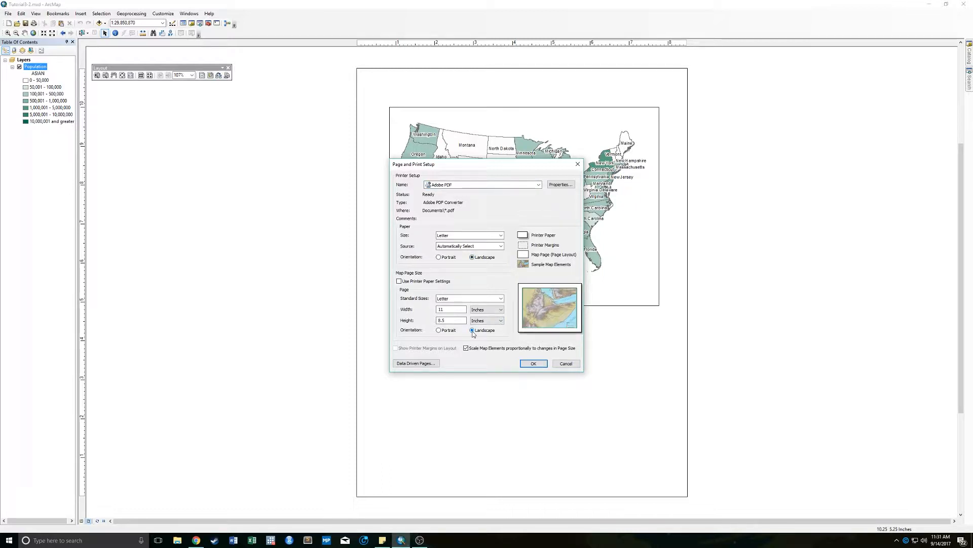
click(533, 363)
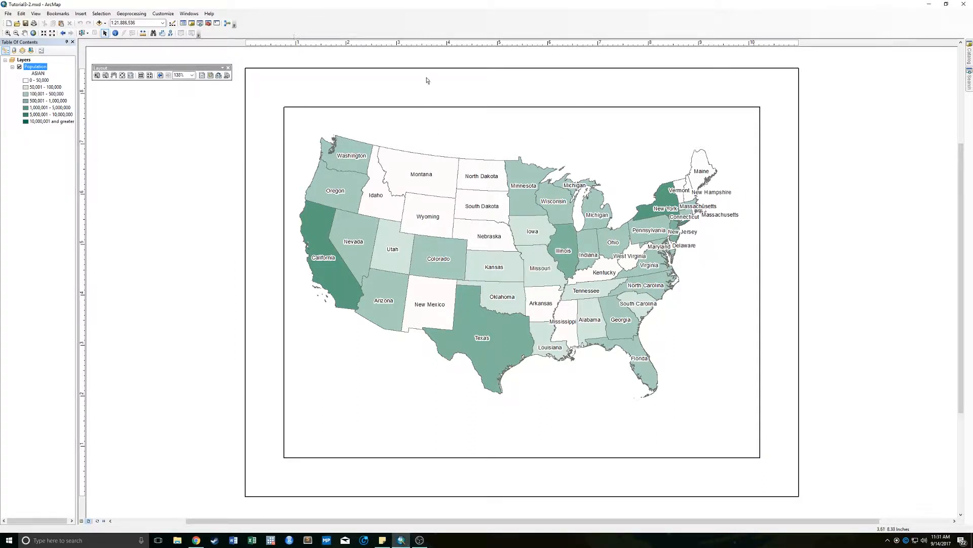
- Select the data frame and move it close to the upper-left corner of the layout page
click(423, 116)
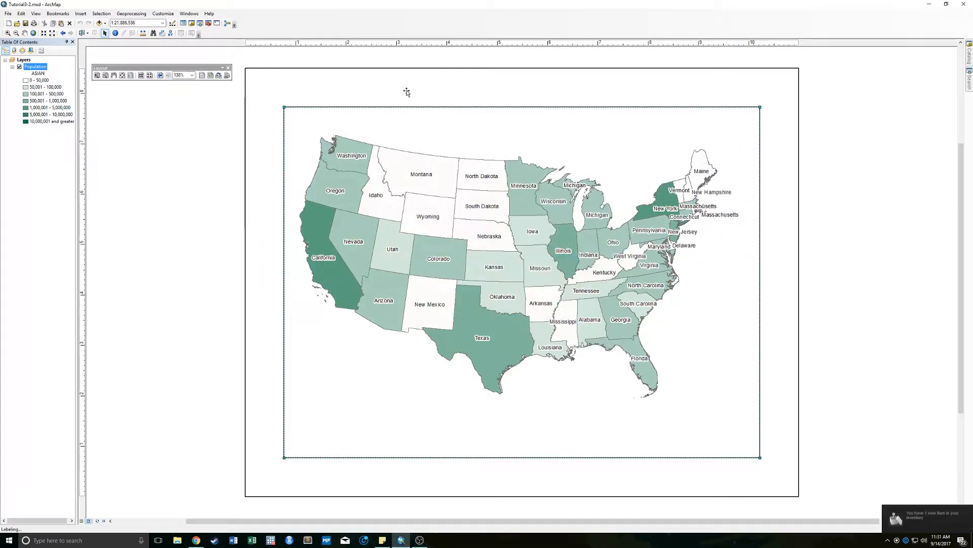
drag(337, 79, 309, 49)
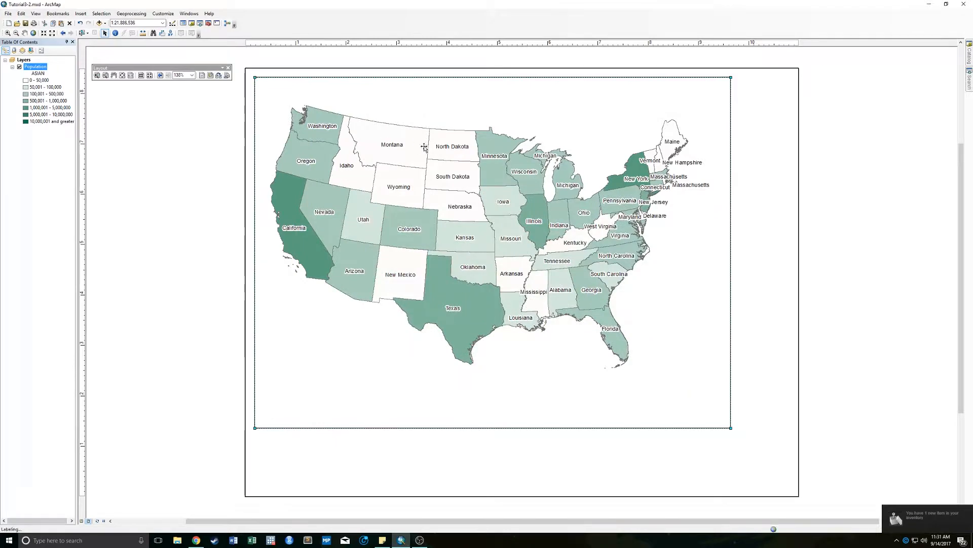
drag(475, 112, 516, 82)
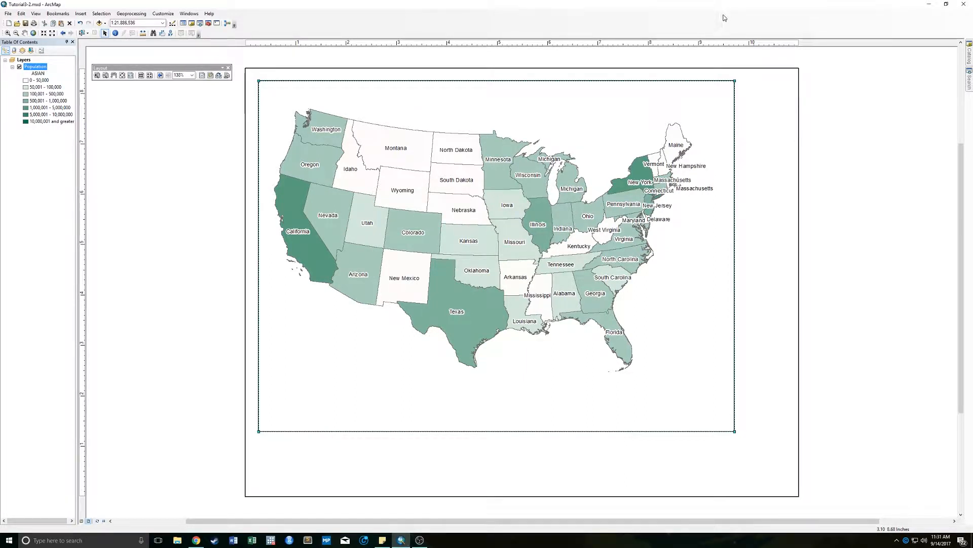
- Add a vertical guide at about 8.5 inches and a horizontal guide at about 7 inches on the layout
drag(686, 45, 673, 45)
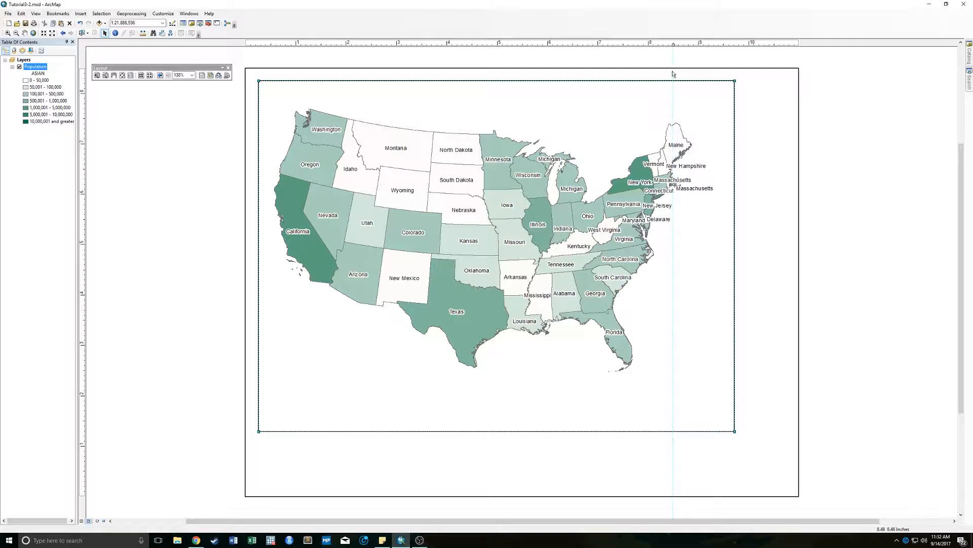
click(82, 143)
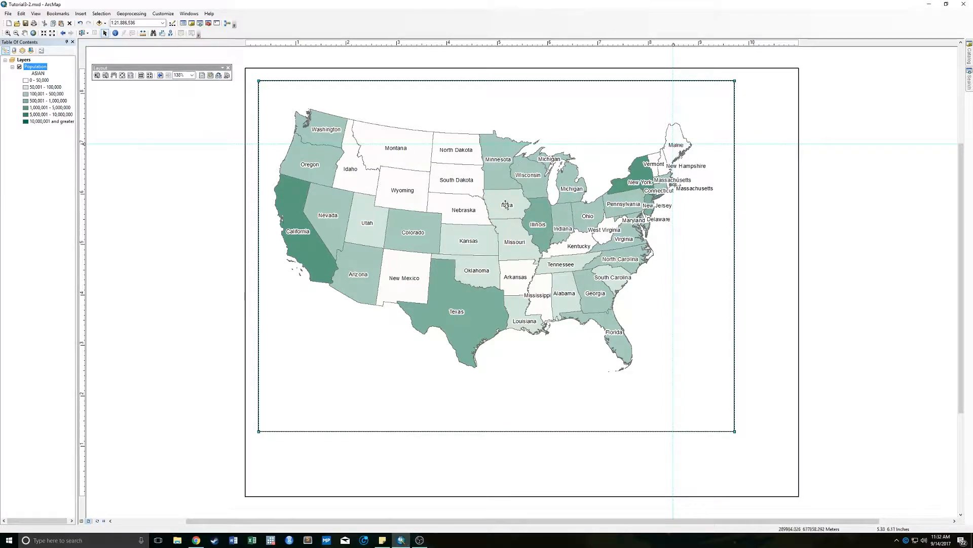
- Snap the data frame's upper-right corner to the intersection of the guides and shrink the frame from its lower-left corner
drag(540, 220, 577, 286)
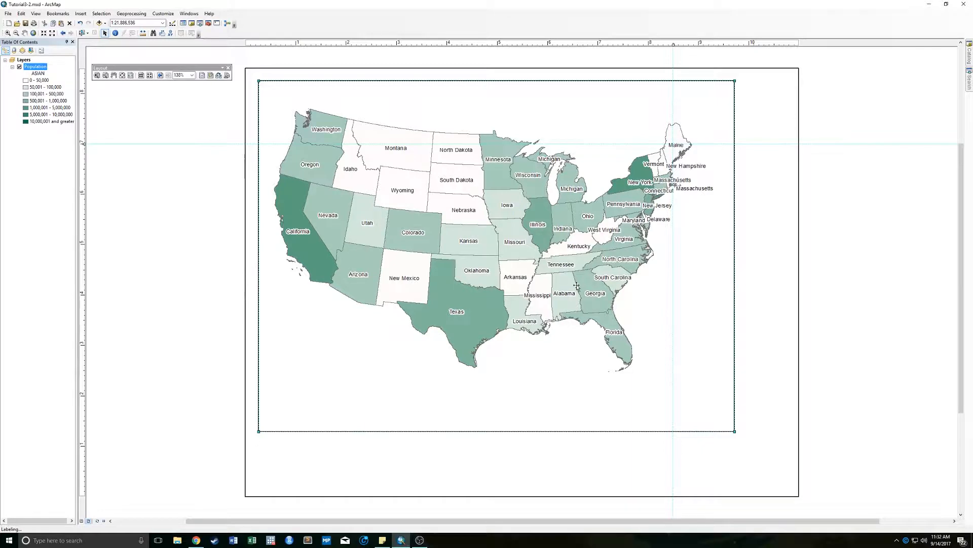
key(ctrl+z)
drag(485, 276, 418, 277)
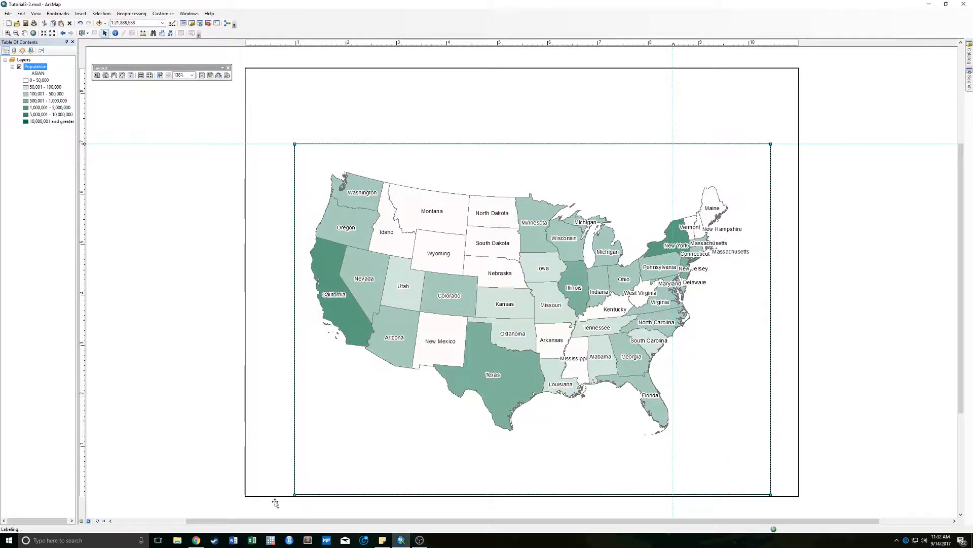
key(ctrl+z)
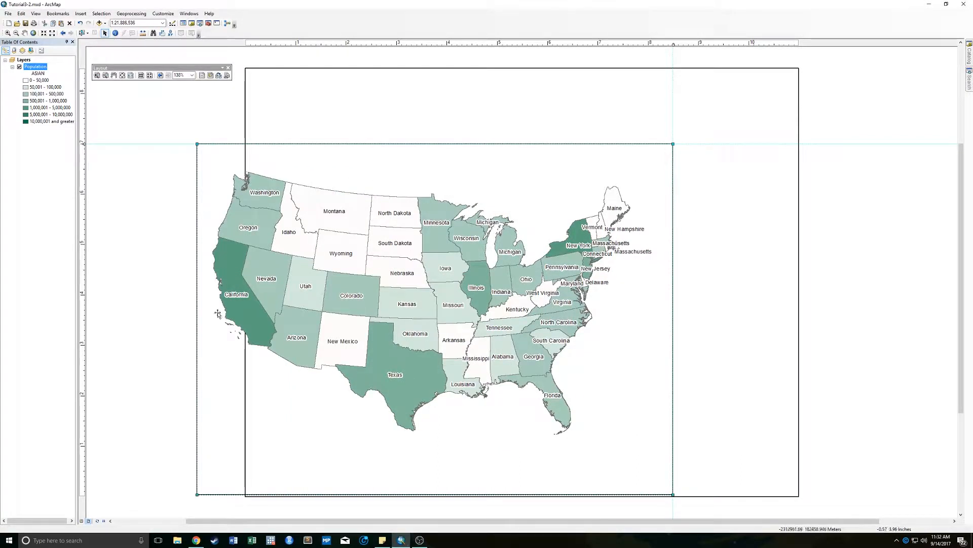
drag(197, 495, 313, 480)
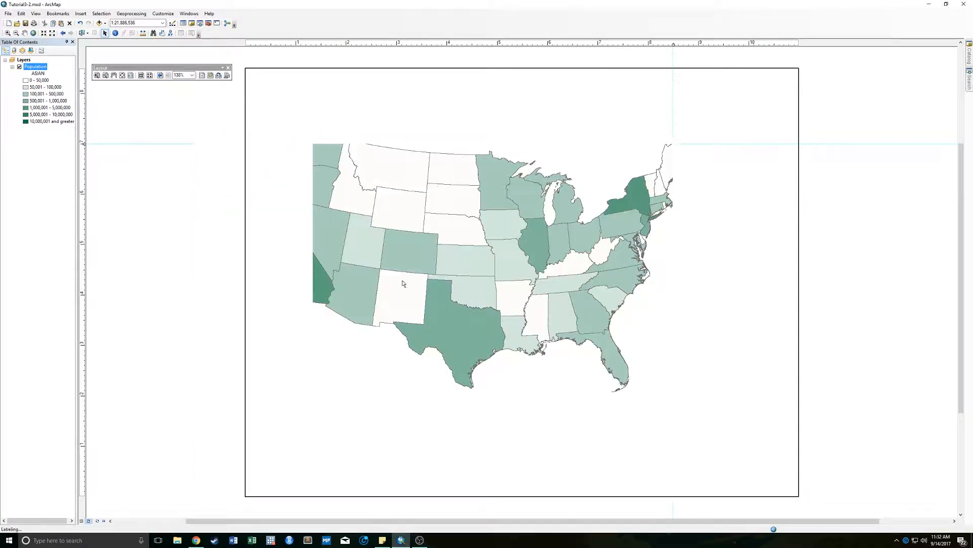
right_click(430, 231)
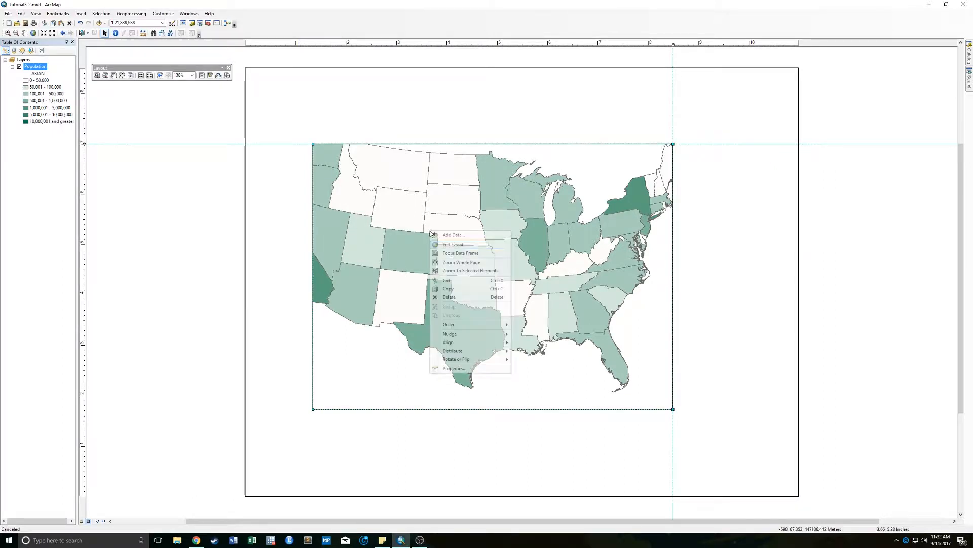
click(451, 369)
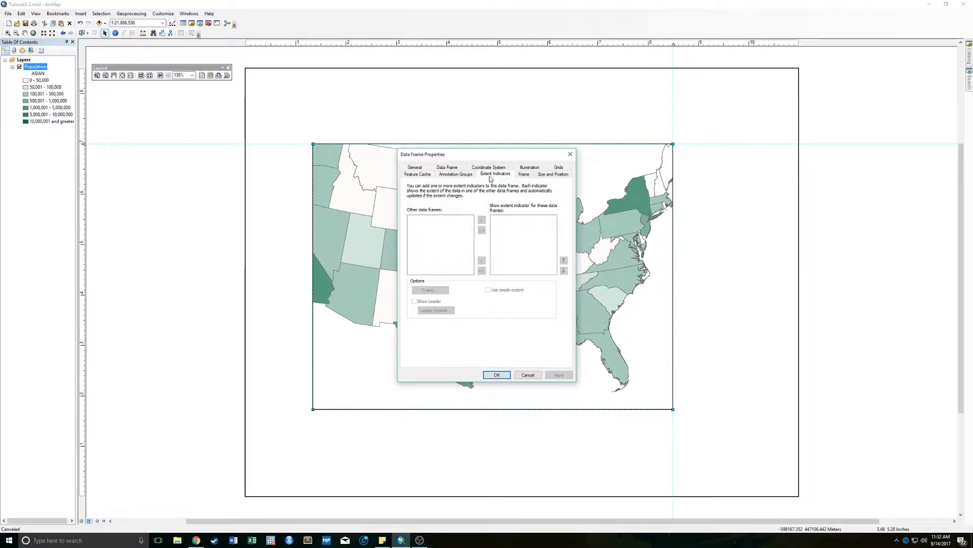
click(528, 375)
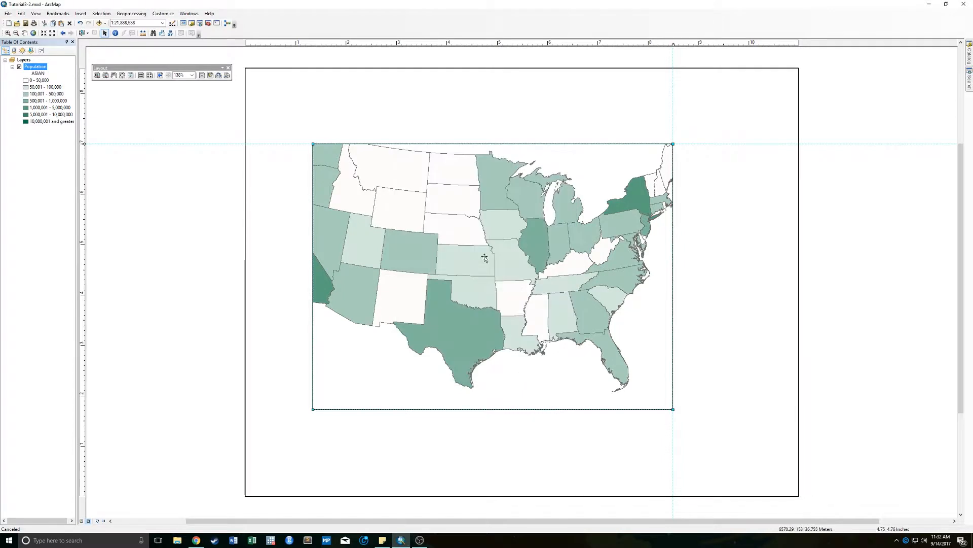
- Set the data frame's width to 7.5 inches with its aspect ratio preserved and snap its upper-right corner to the guide intersection
right_click(486, 256)
click(509, 393)
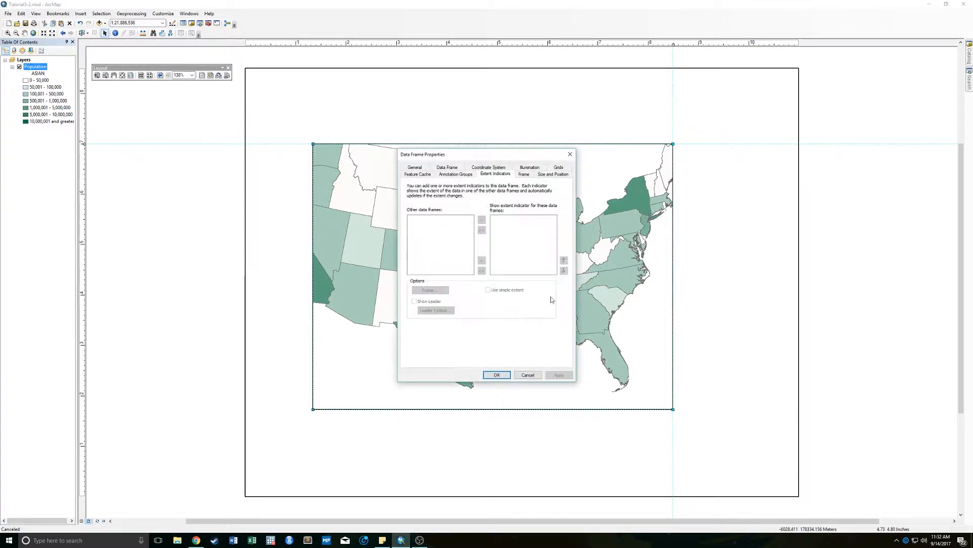
click(561, 175)
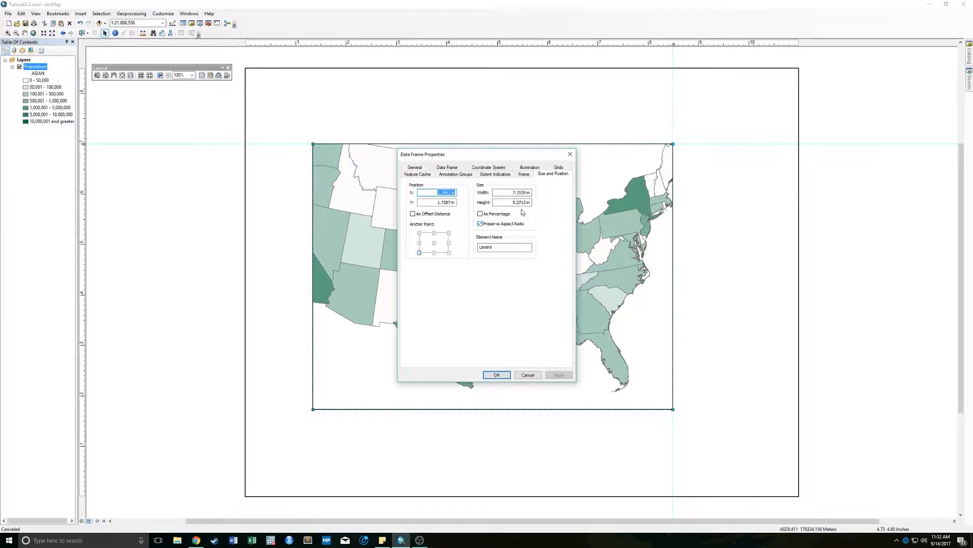
drag(510, 193, 542, 194)
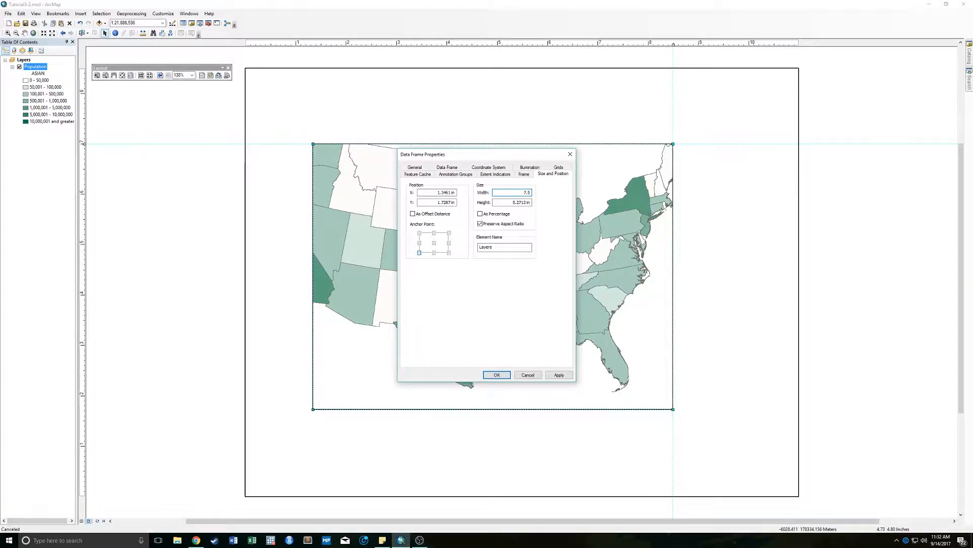
key(Tab)
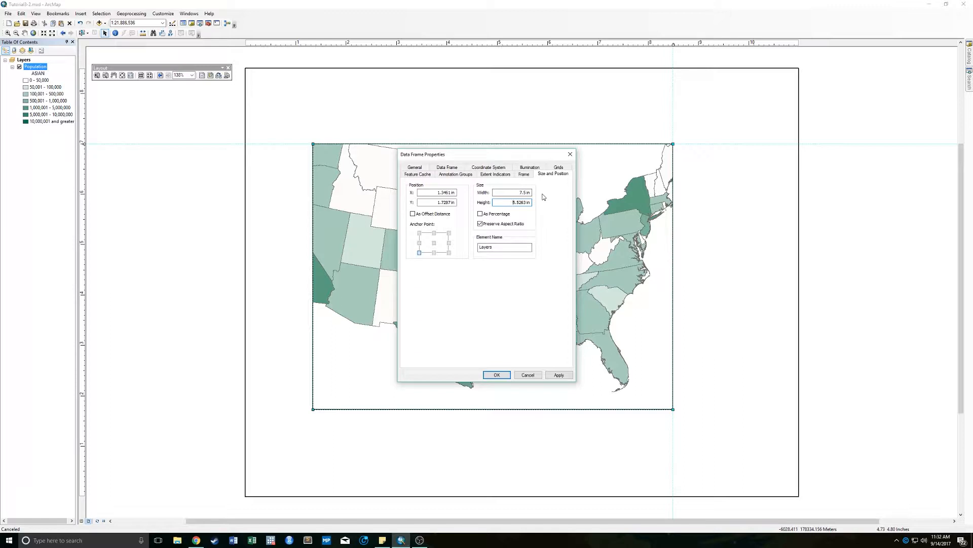
click(494, 375)
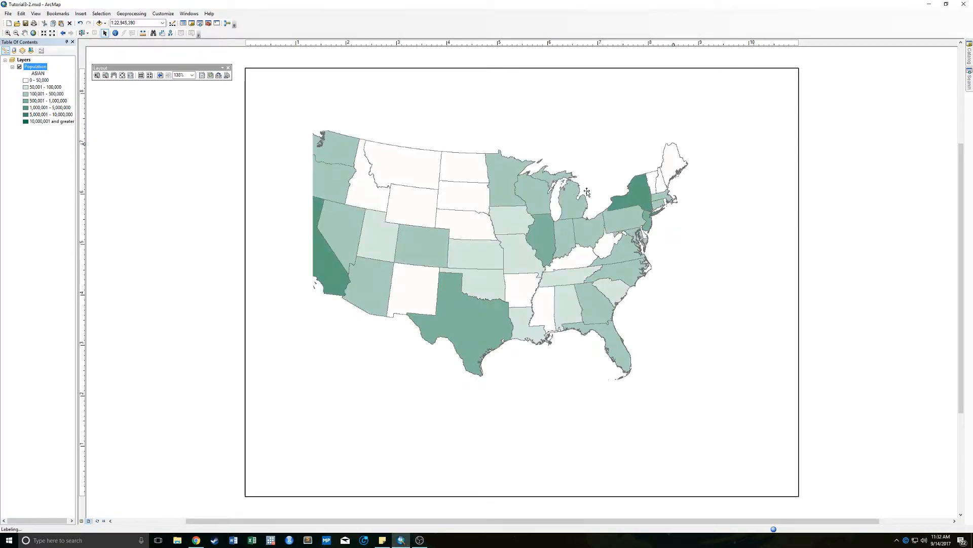
drag(586, 191, 542, 238)
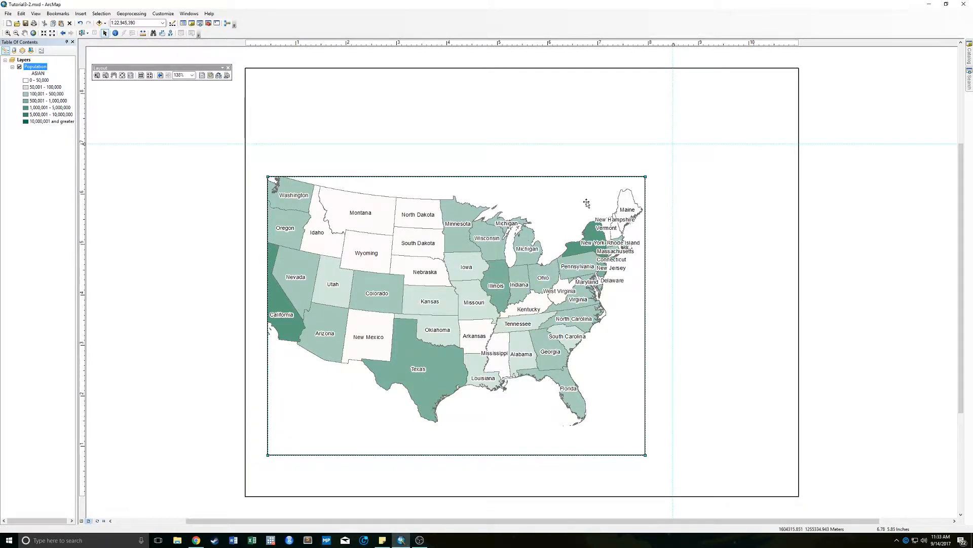
drag(587, 203, 613, 175)
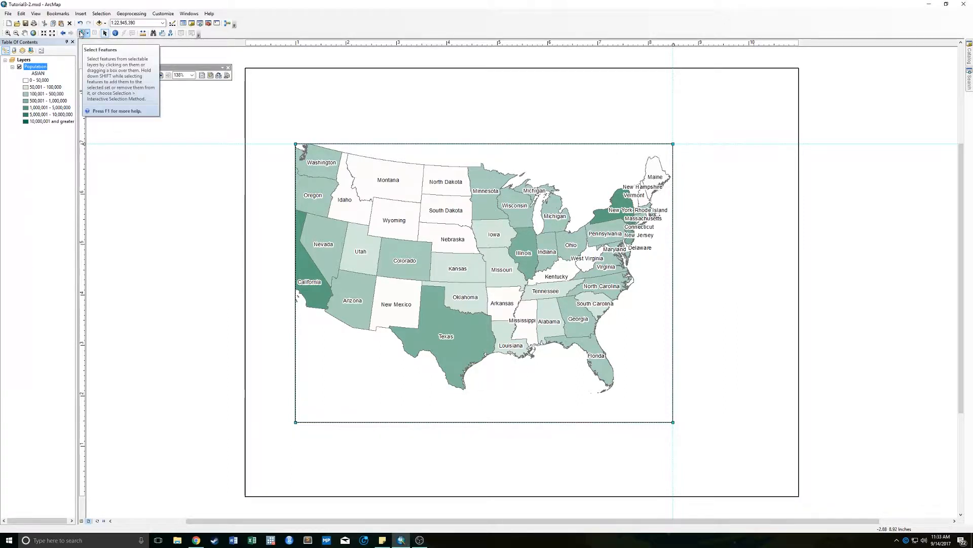
- Pan and rescale the map inside the data frame so that the contiguous United States fits within its borders
click(25, 32)
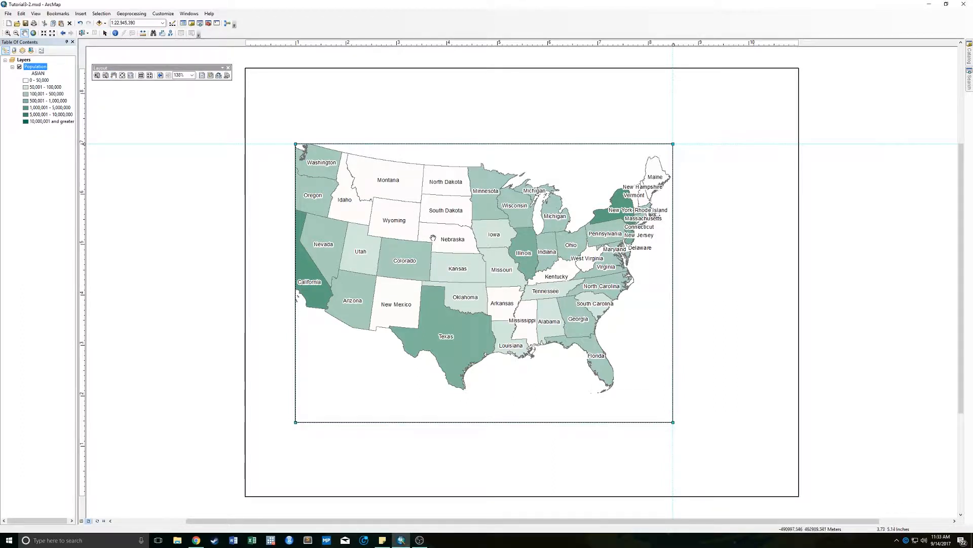
drag(434, 239, 437, 240)
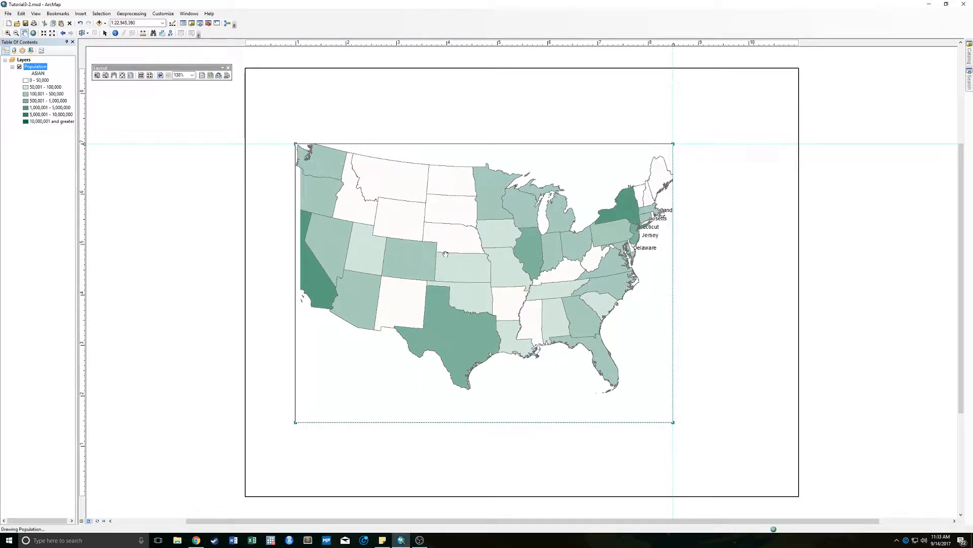
drag(473, 223, 485, 236)
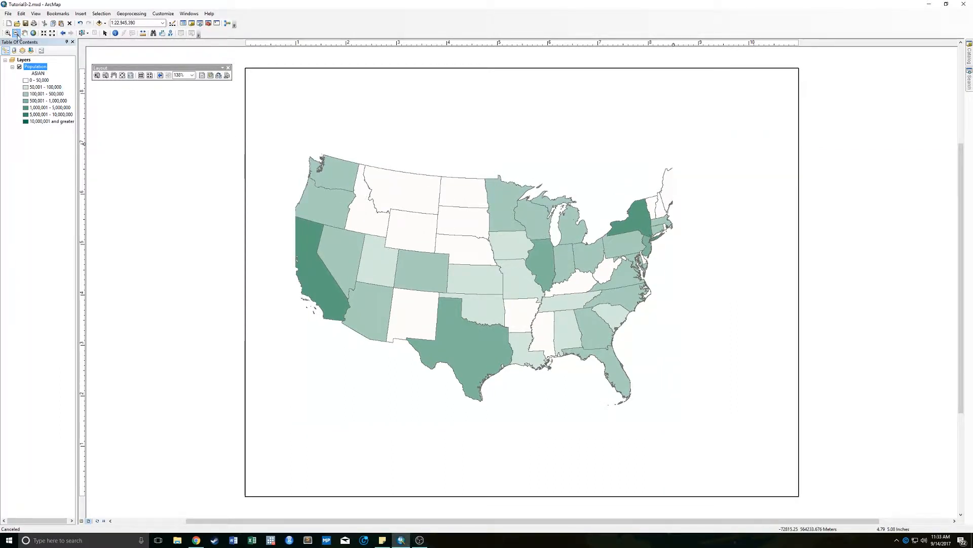
click(17, 33)
drag(307, 152, 646, 388)
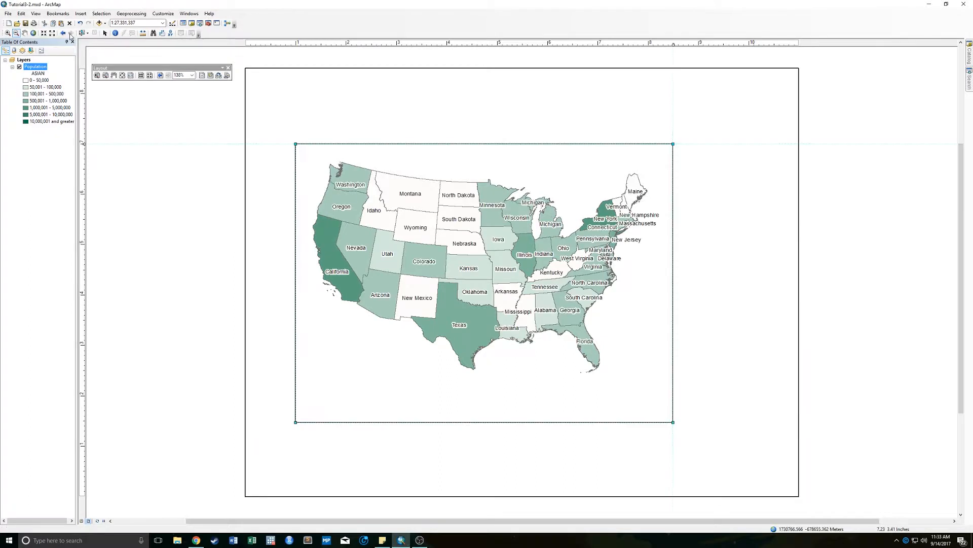
click(8, 33)
drag(308, 155, 647, 379)
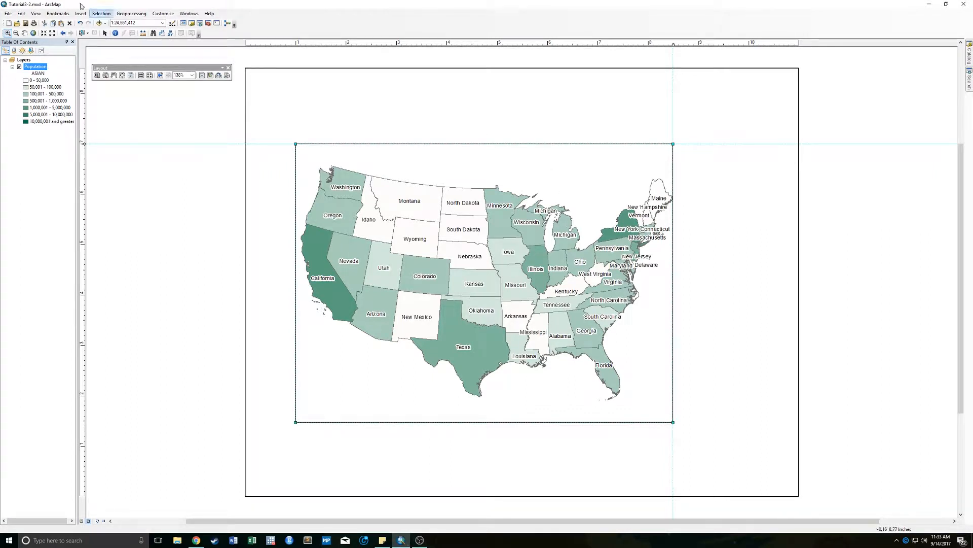
click(105, 34)
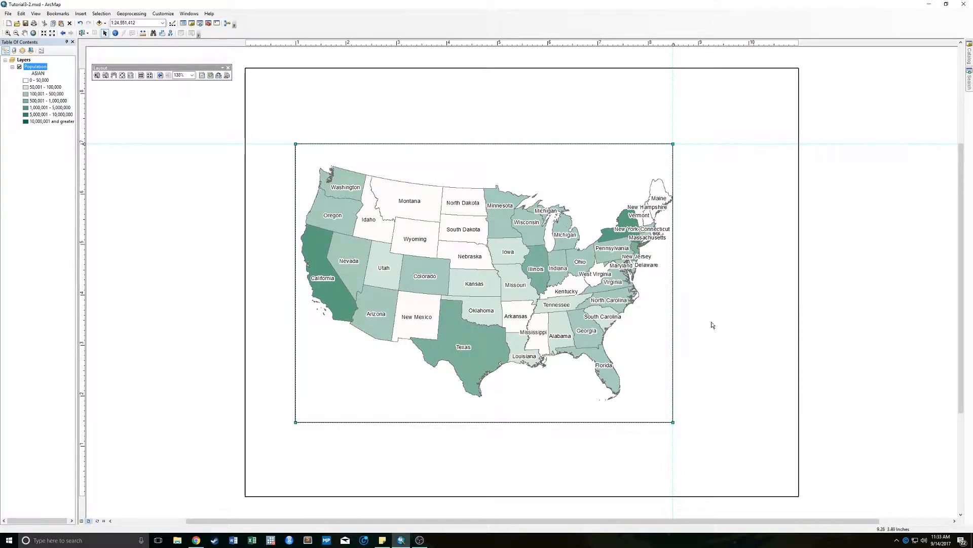
- Insert a map title on the layout reading "Asian American Population (2010)"
click(82, 13)
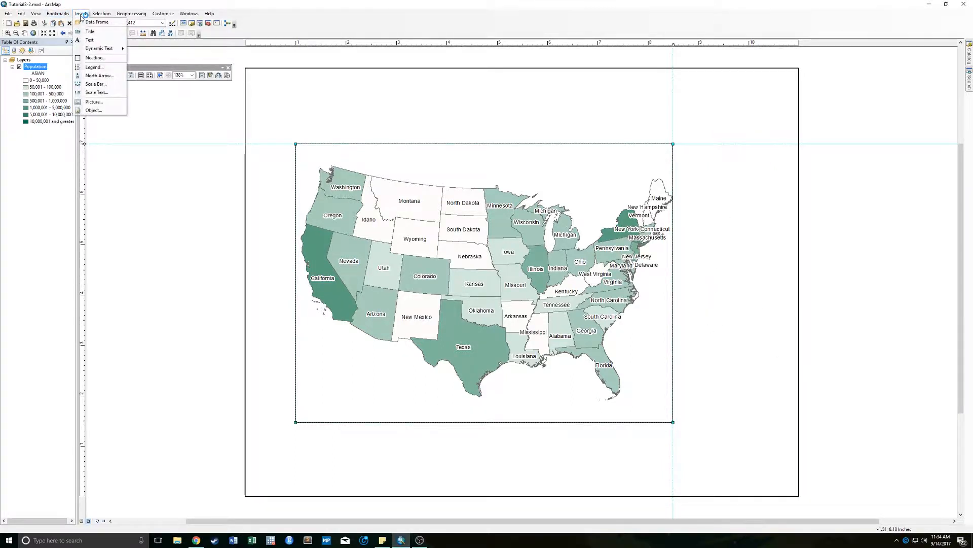
click(82, 32)
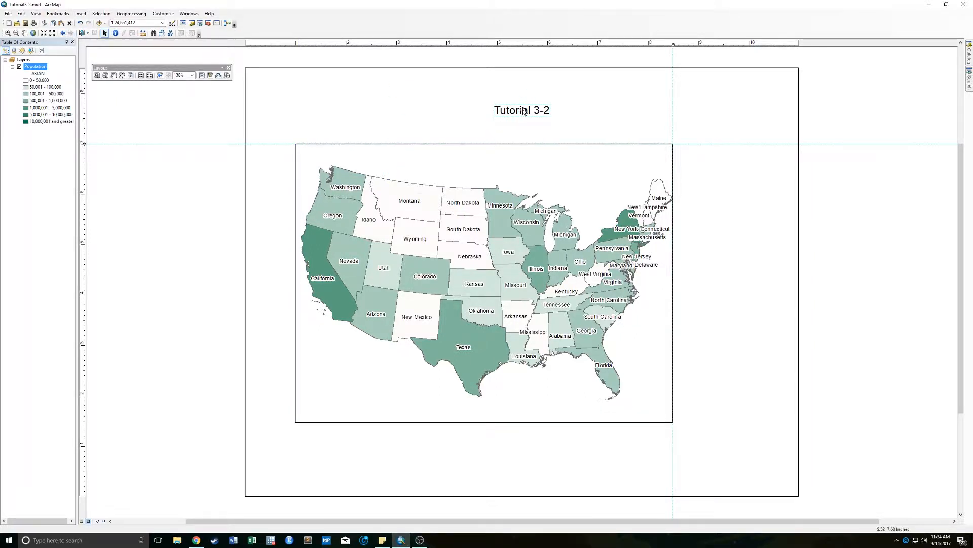
double_click(523, 112)
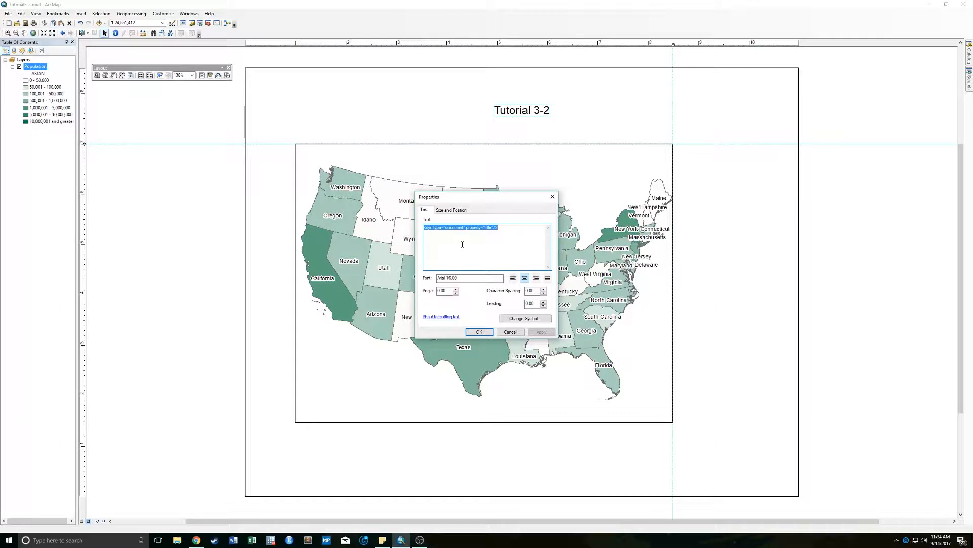
text(Asian Amer)
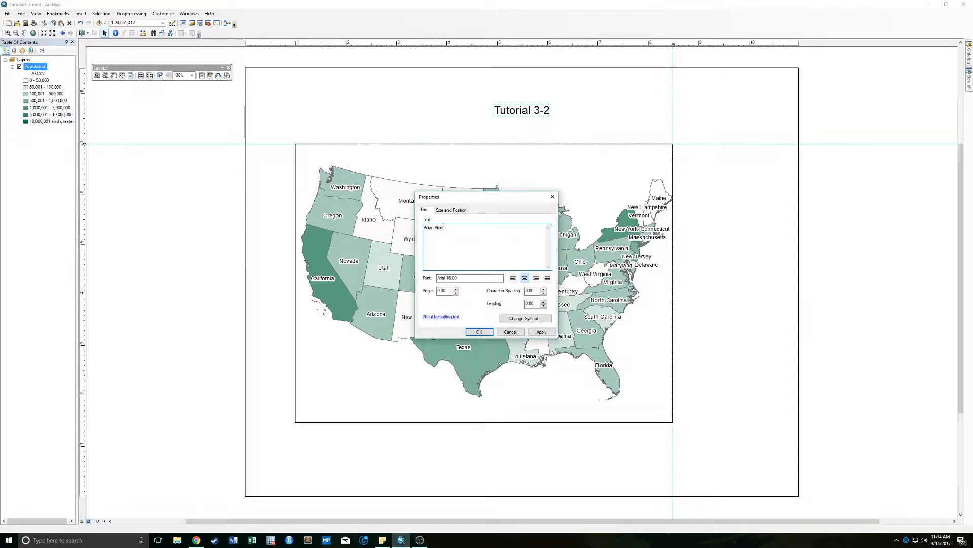
text(ican Population)
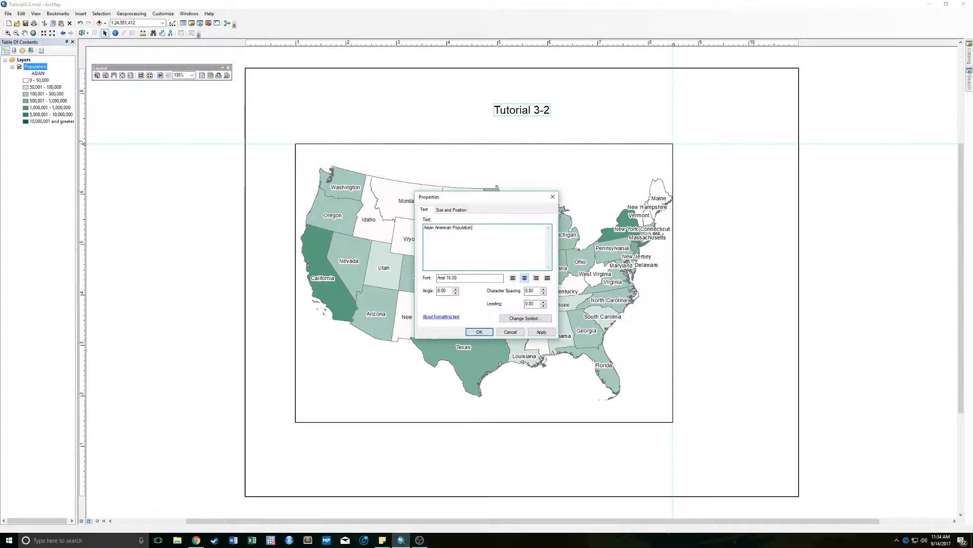
text( (2010)
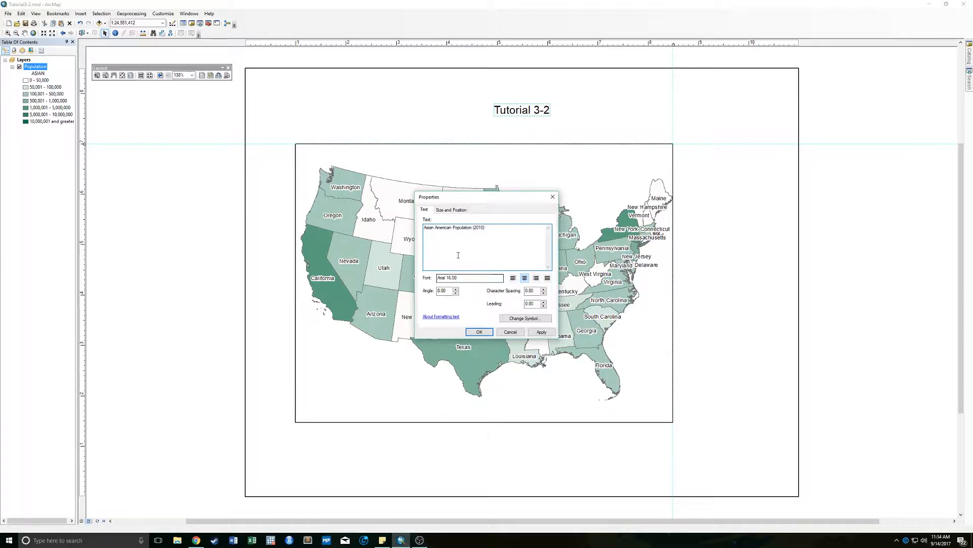
click(479, 332)
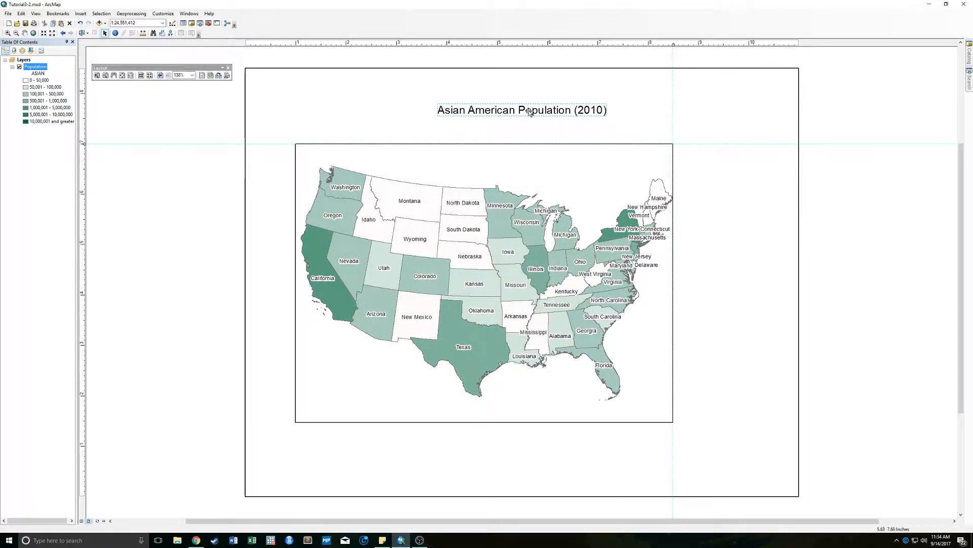
- Increase the title's font size and center the title just above the data frame
double_click(529, 111)
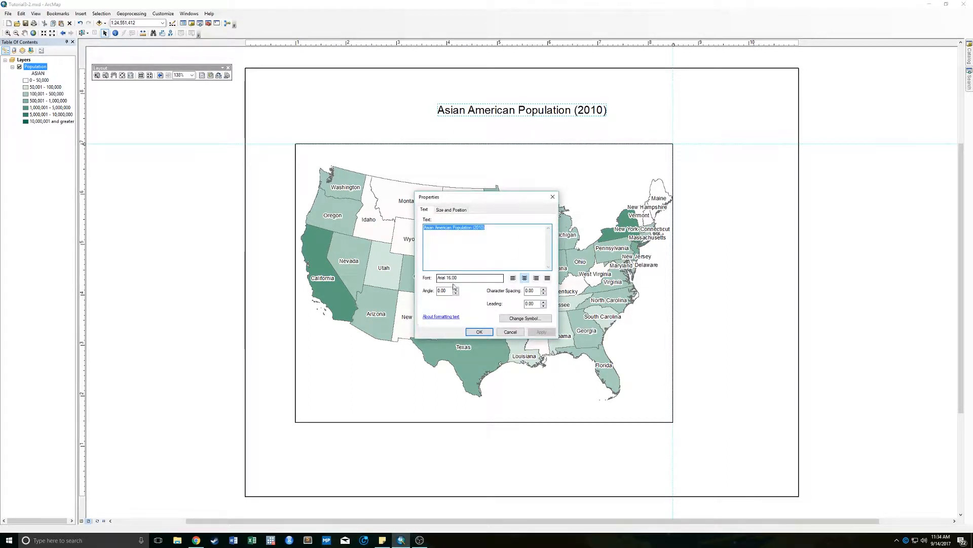
click(528, 320)
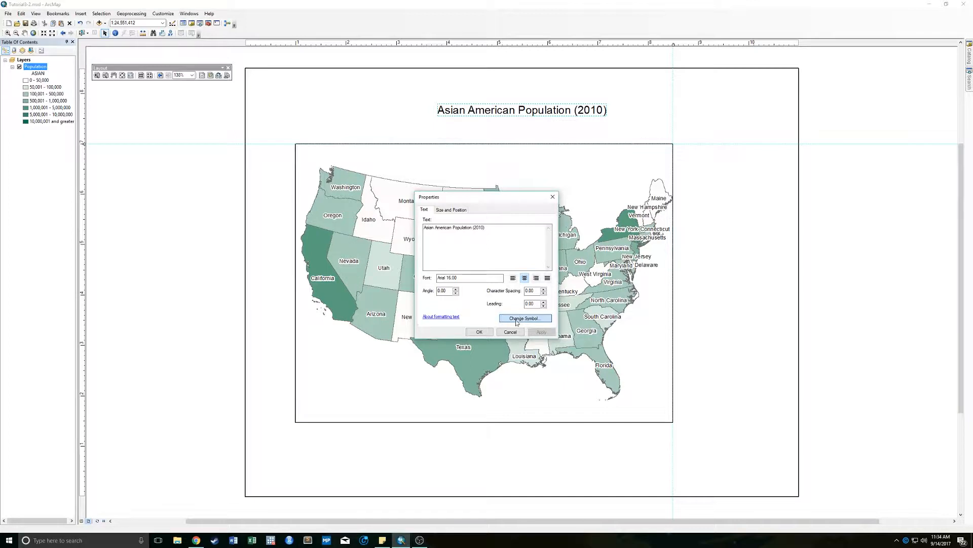
click(522, 318)
click(512, 229)
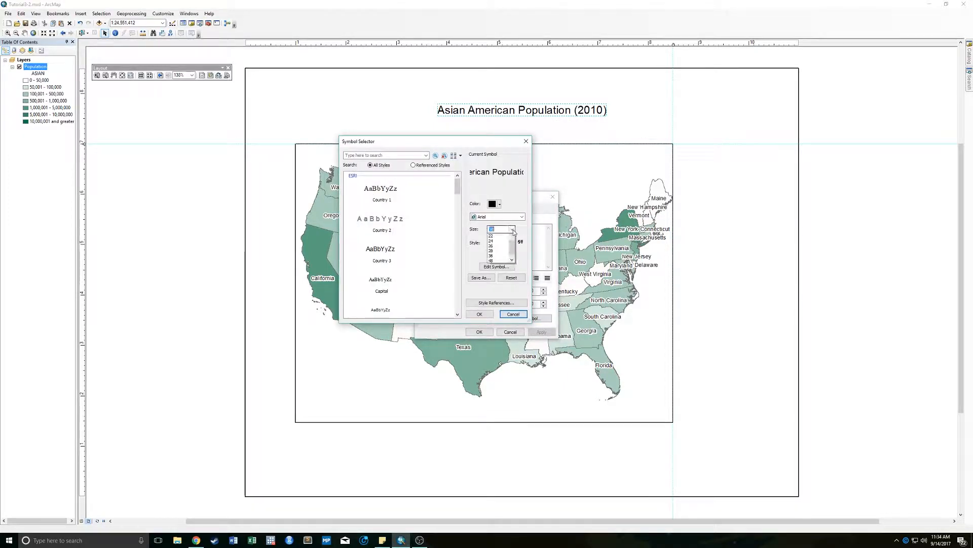
click(496, 248)
click(479, 314)
click(483, 329)
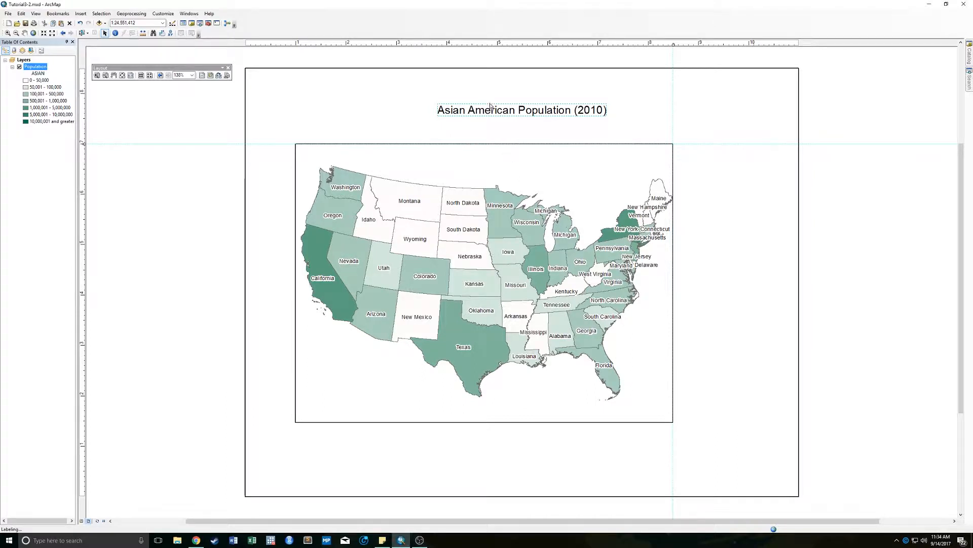
drag(537, 116, 499, 125)
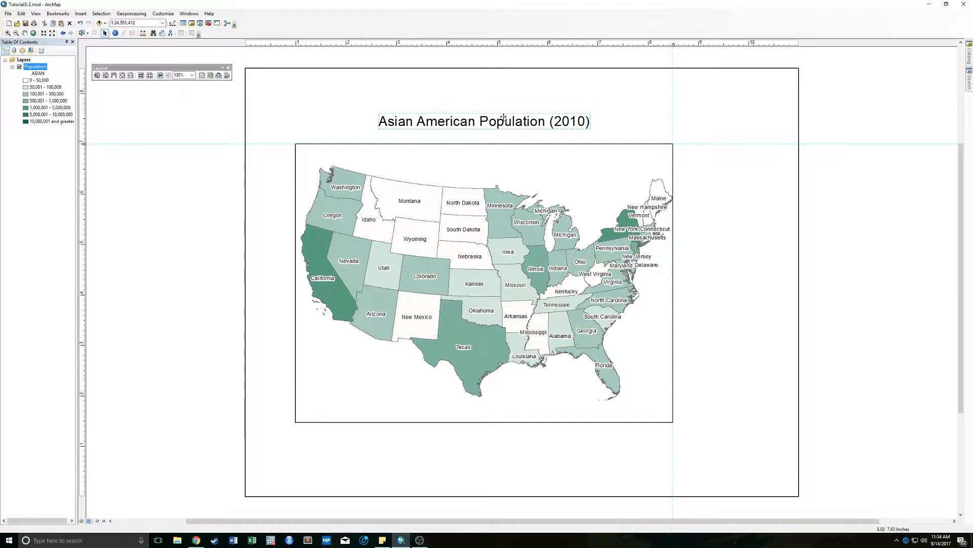
click(541, 141)
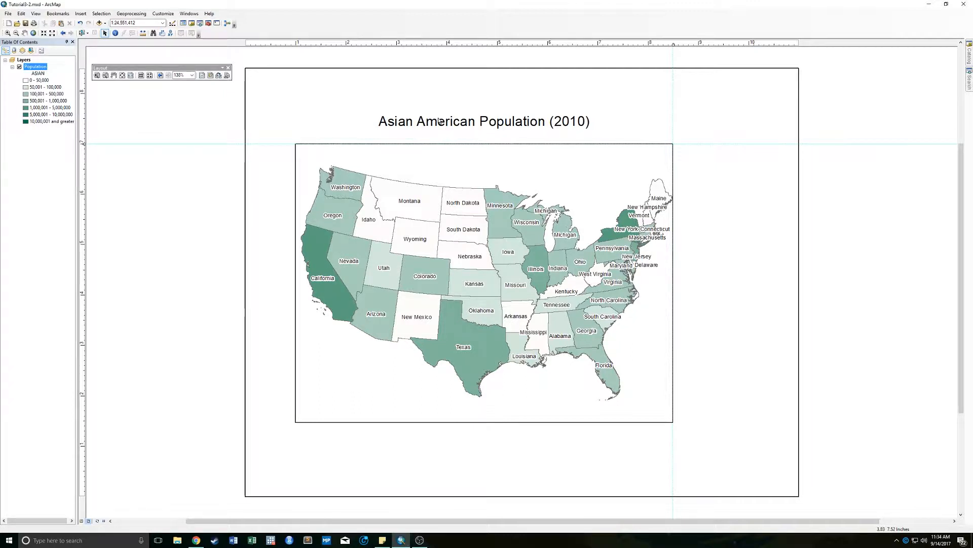
click(80, 14)
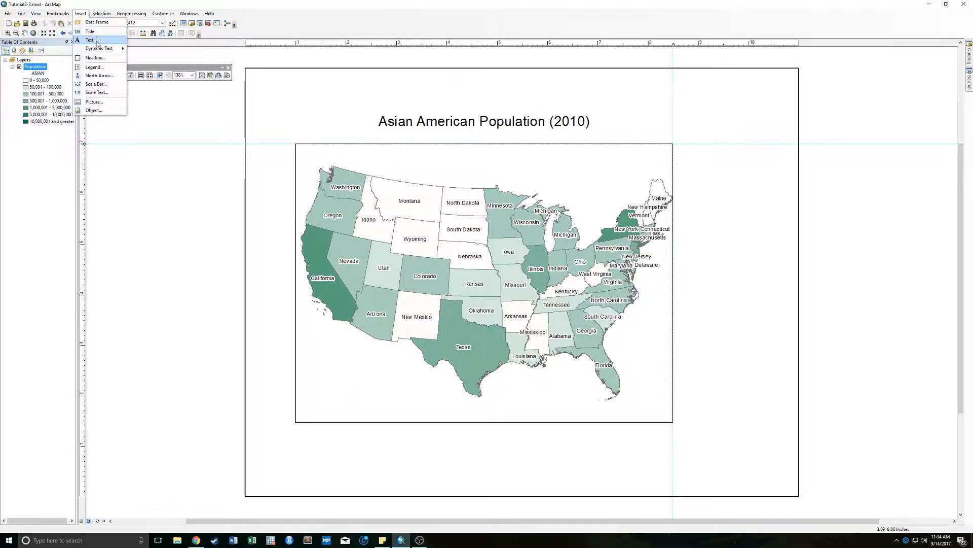
click(94, 67)
click(578, 340)
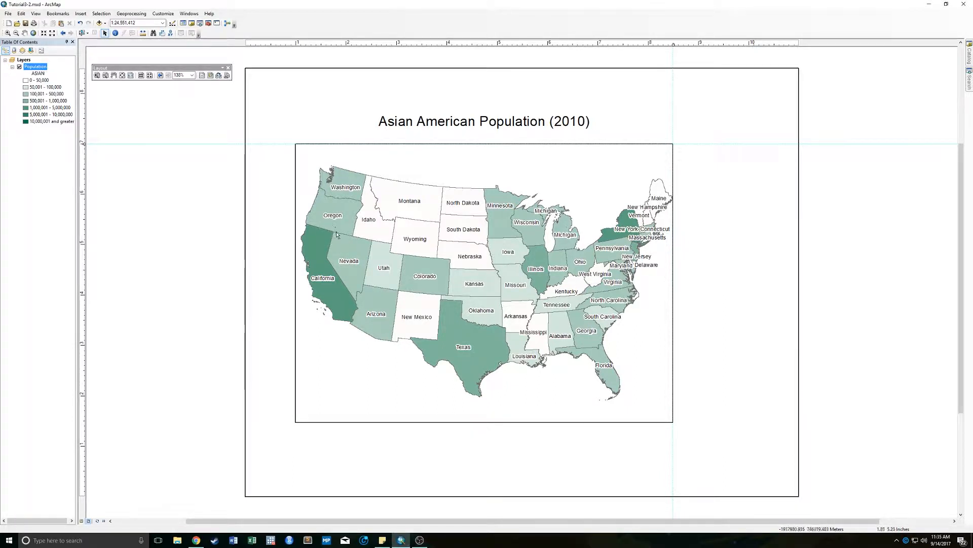
- Start a new legend with the Population layer as its only item and continue to the legend title settings
click(81, 14)
click(97, 70)
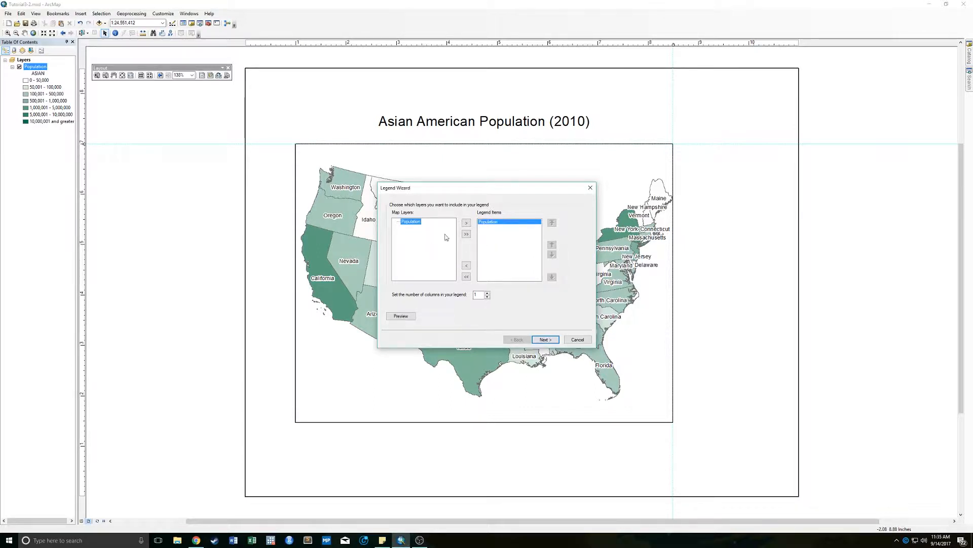
click(467, 266)
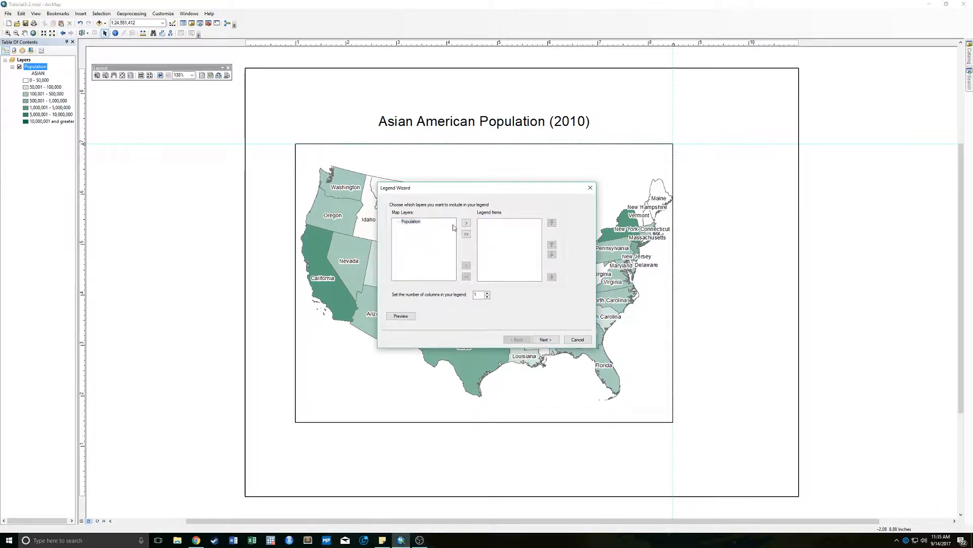
click(467, 223)
click(413, 236)
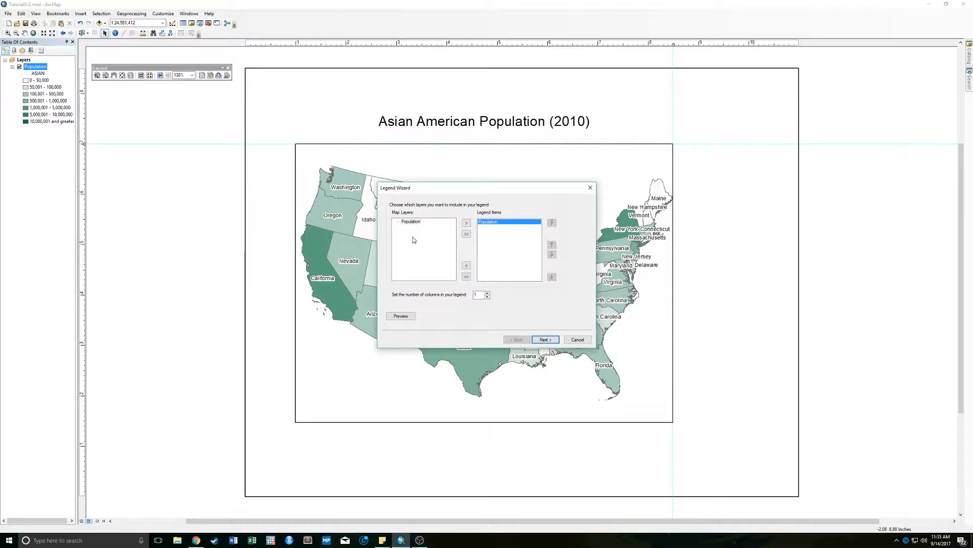
click(546, 339)
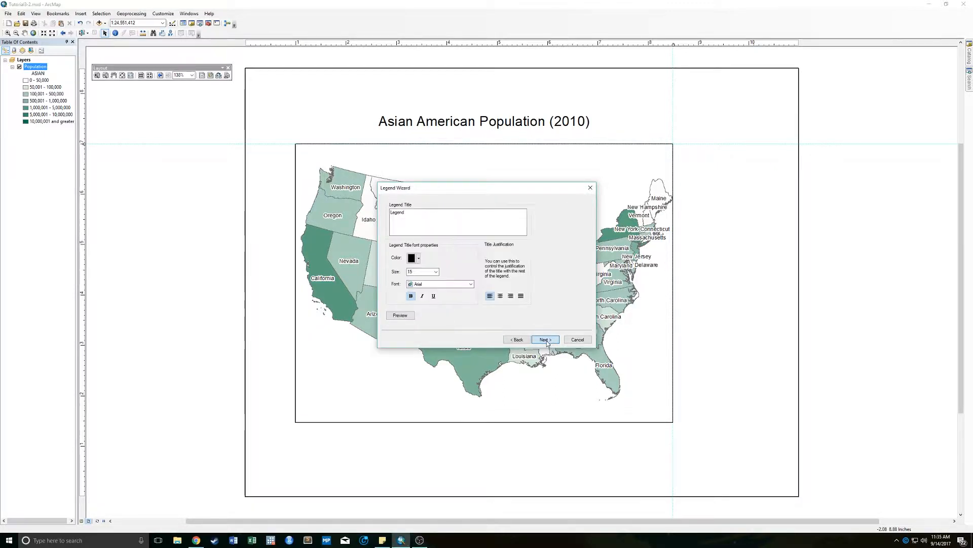
- Finish the legend with the default title, frame, patch and spacing settings, and place it beside the data frame's east edge
click(546, 340)
click(546, 339)
click(546, 339)
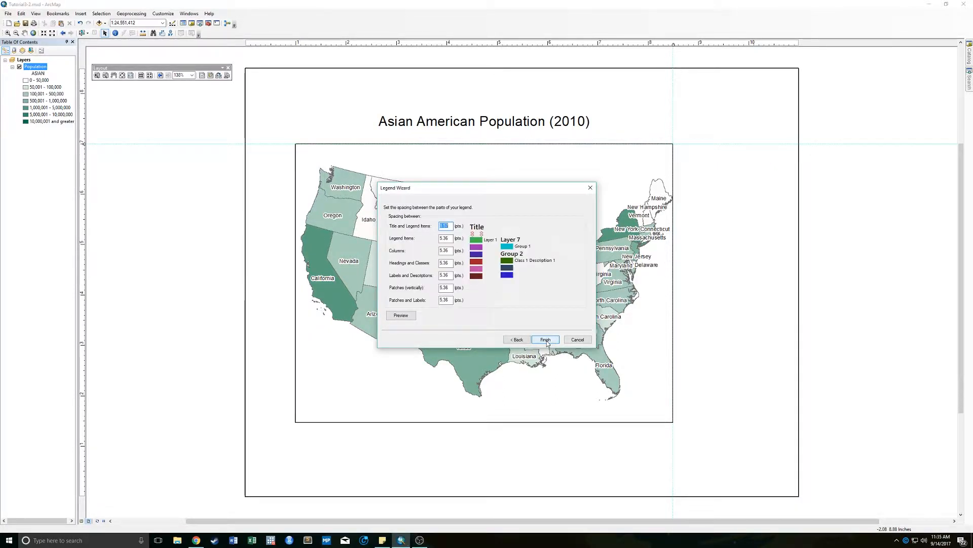
click(546, 339)
drag(457, 206, 728, 221)
click(745, 428)
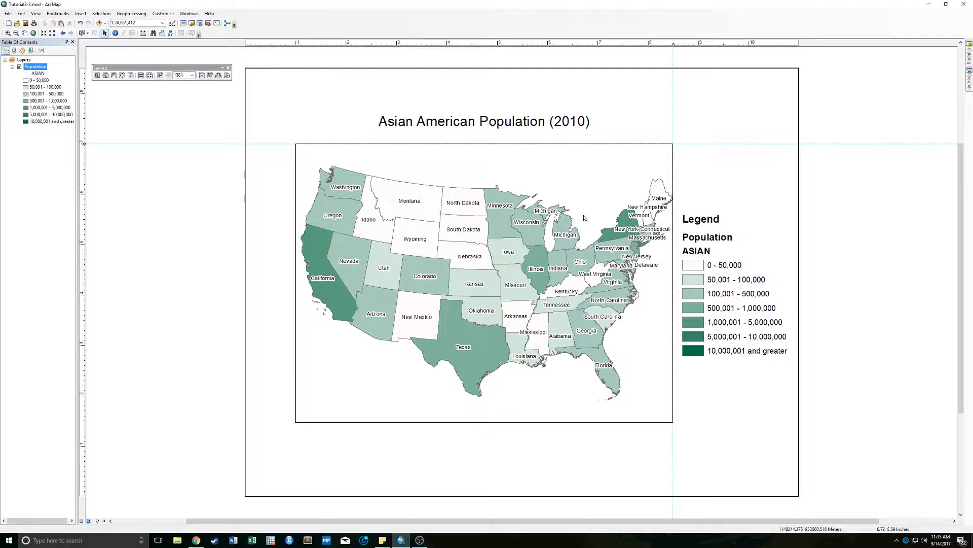
- Add guides at about 10.5 inches across and along the data frame's lower edge, and snap the legend's lower corner to their intersection
click(774, 44)
drag(775, 43, 773, 44)
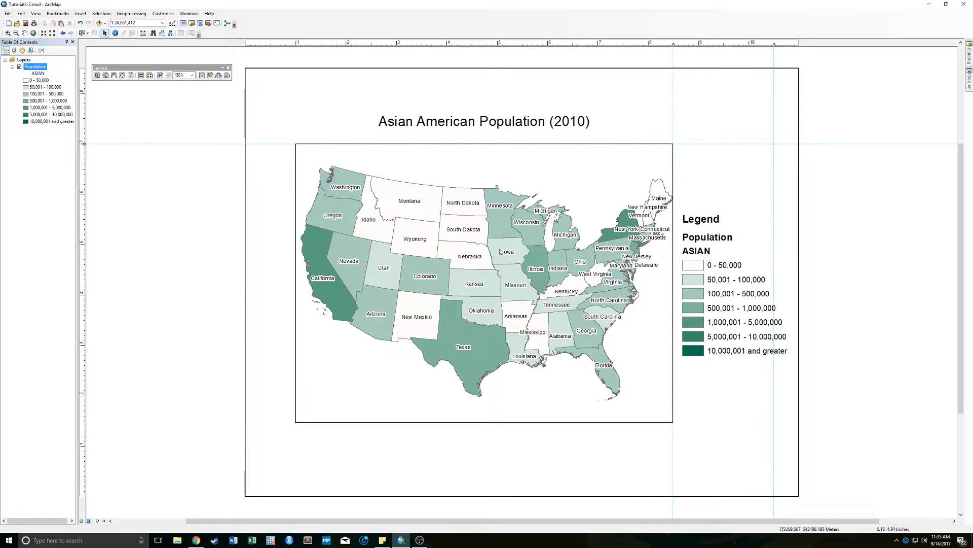
click(83, 422)
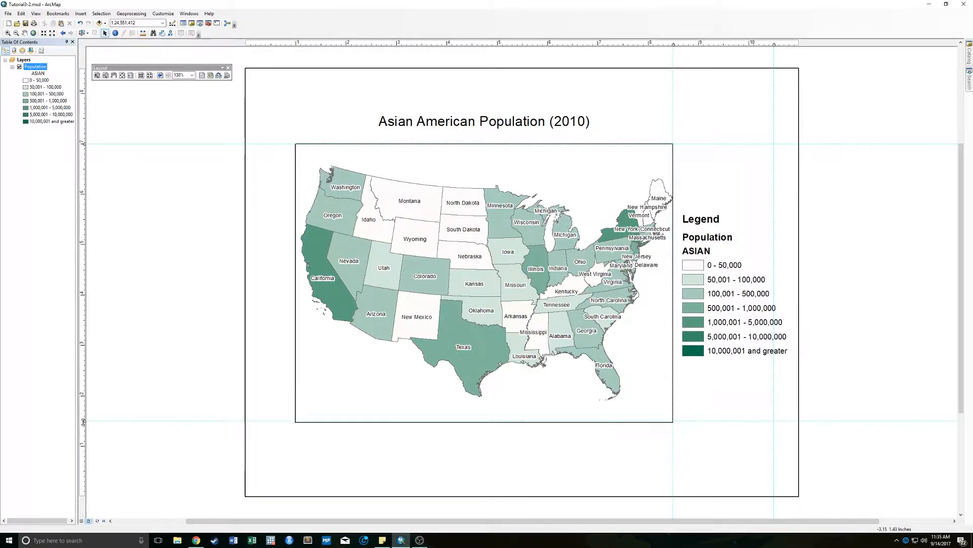
click(727, 298)
drag(726, 298, 743, 364)
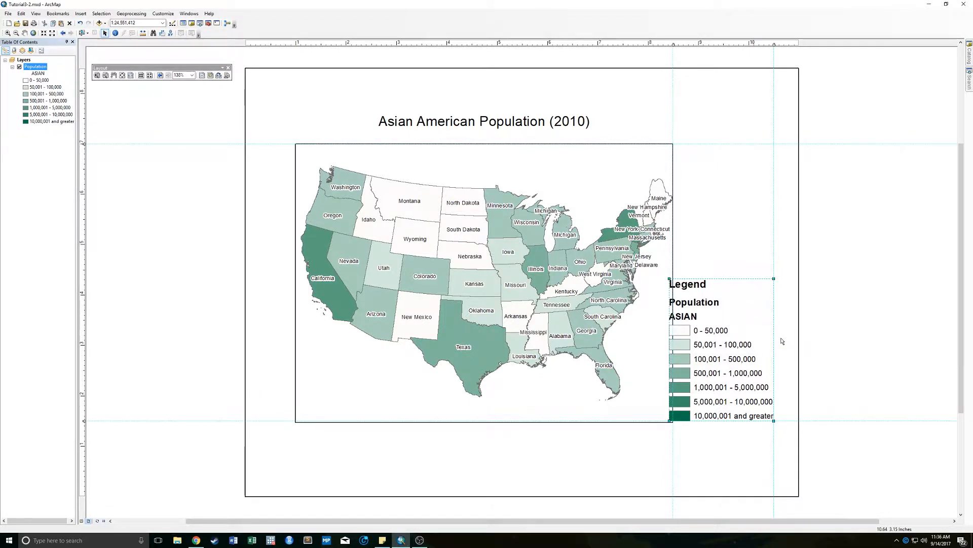
- Add a vertical guide at about 9 inches and shrink the legend from its upper corner to fit between the guides
click(699, 44)
drag(670, 279, 698, 300)
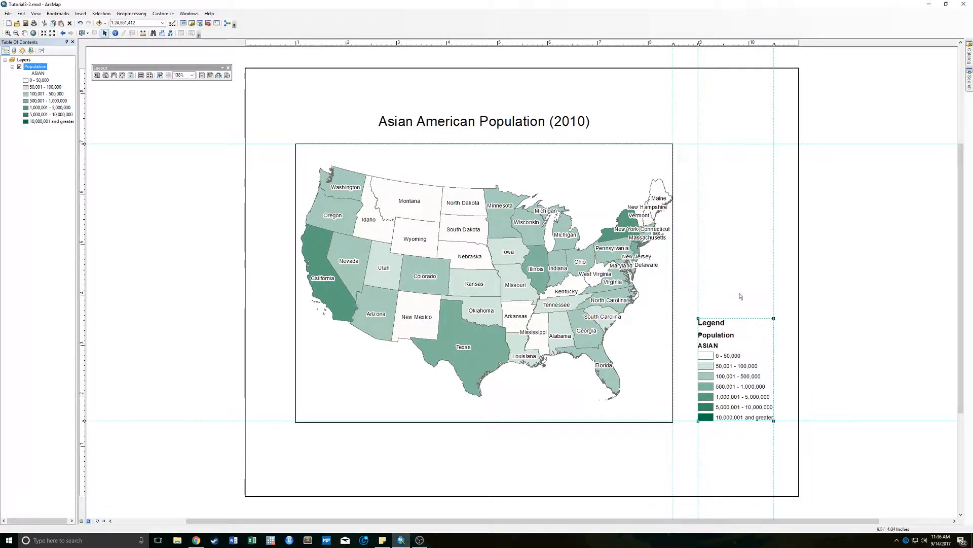
click(736, 278)
- Insert a Scale Line 2 scale bar, place it below the data frame and shorten it to span 1,000 miles
click(80, 14)
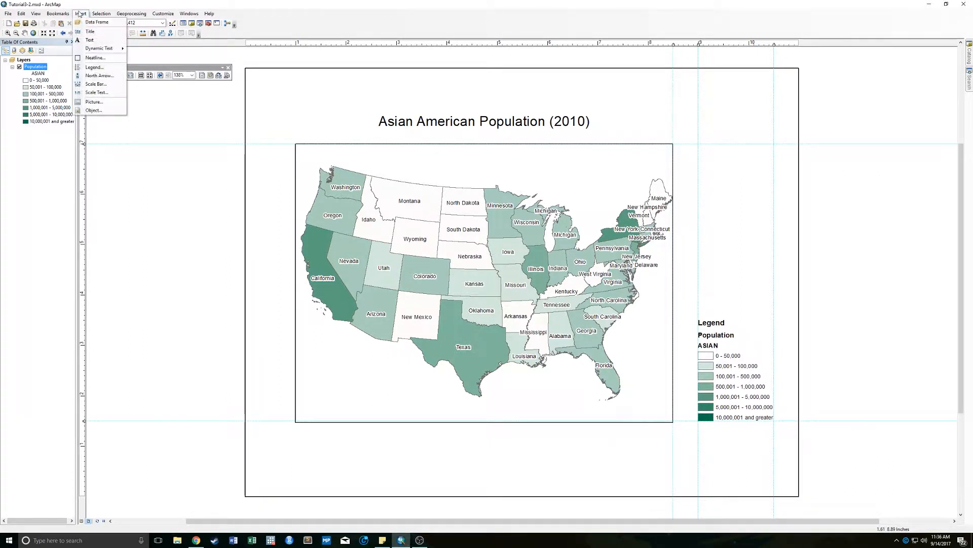
click(113, 84)
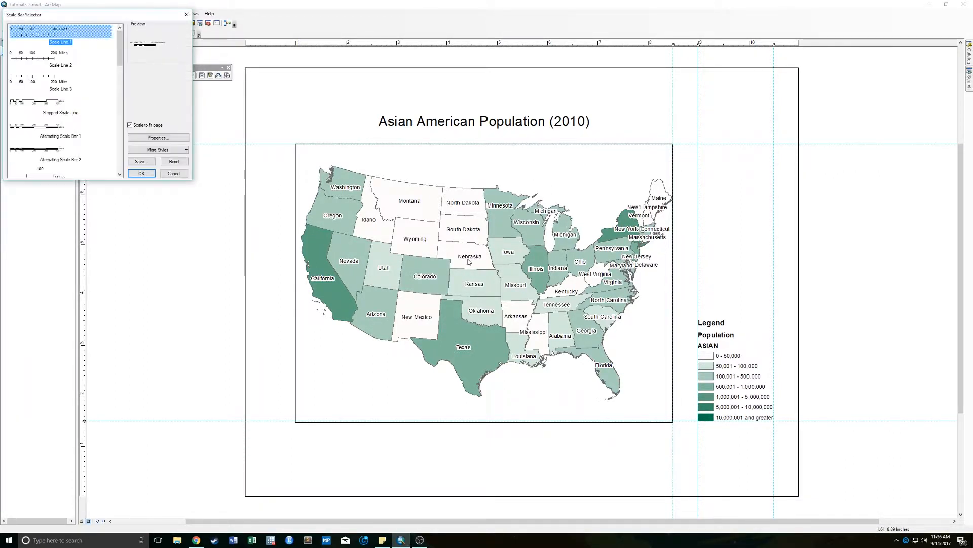
click(48, 58)
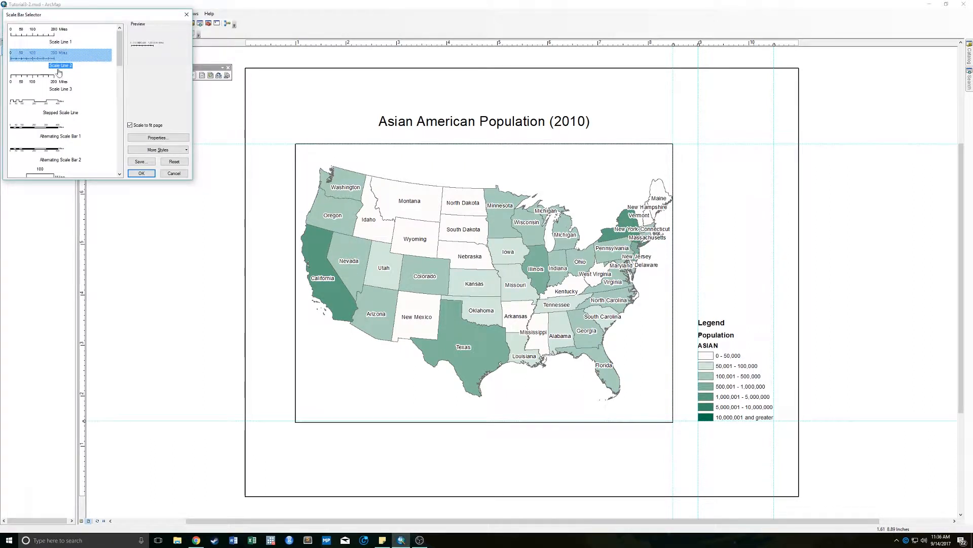
click(141, 173)
drag(583, 290, 591, 448)
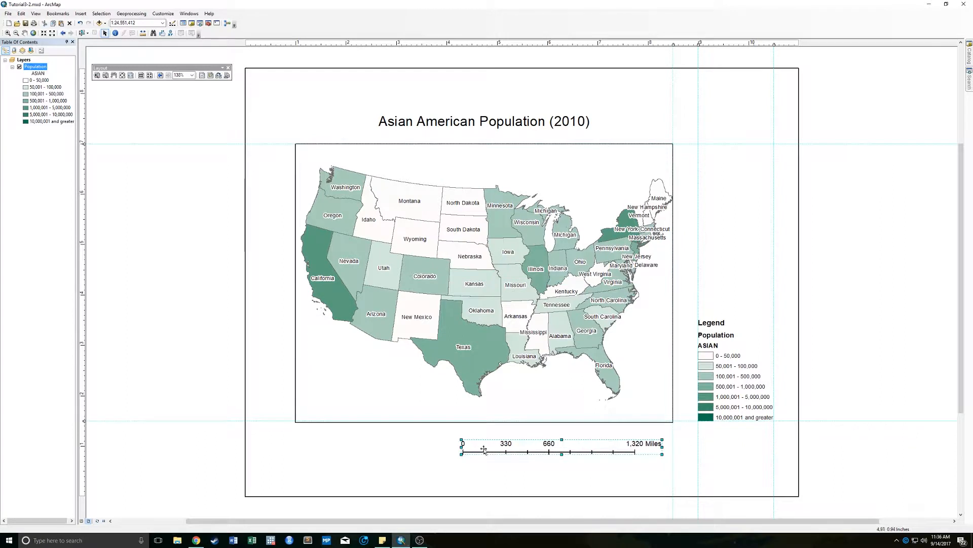
drag(463, 448, 506, 446)
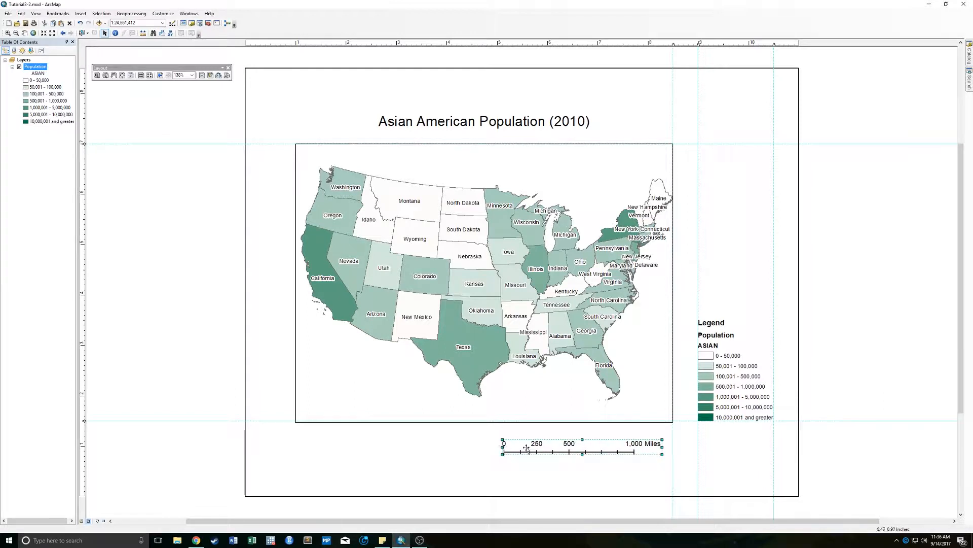
- Set the scale bar's division units to Kilometers
right_click(611, 446)
click(636, 441)
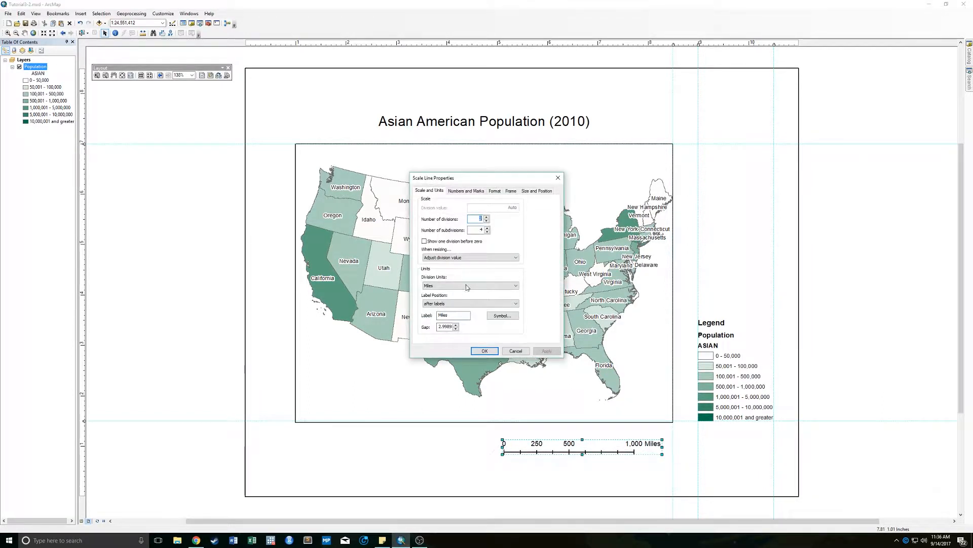
click(464, 285)
click(459, 317)
click(492, 351)
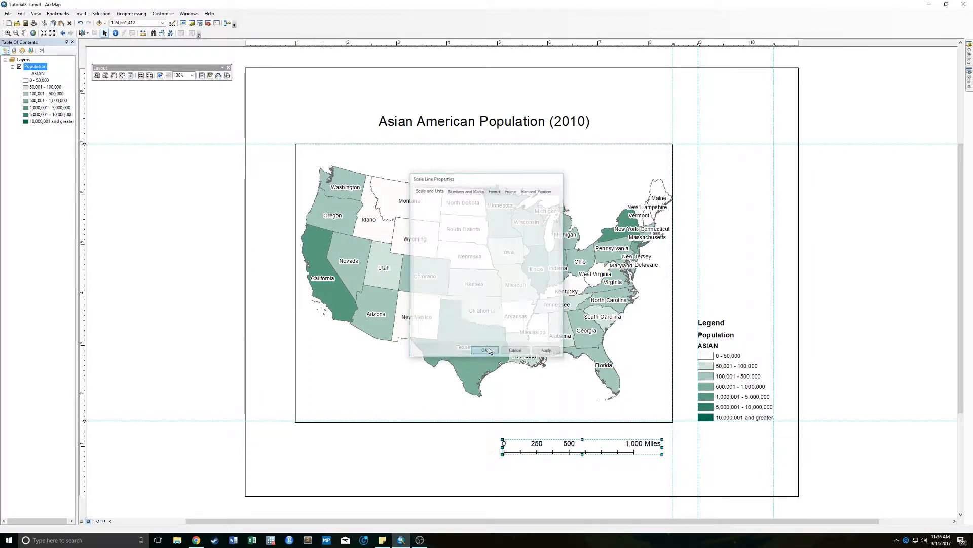
- Set the scale bar's division units back to Miles
right_click(615, 448)
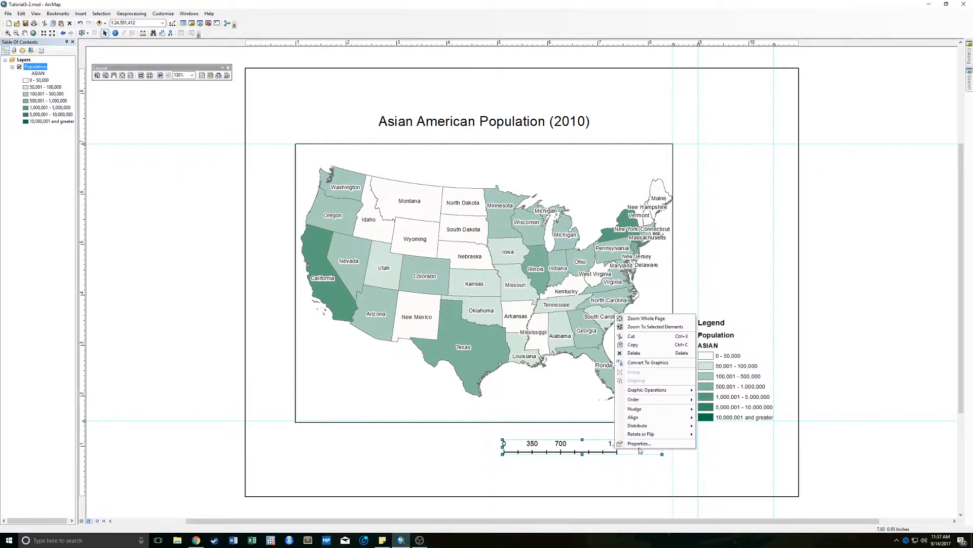
click(636, 441)
click(439, 285)
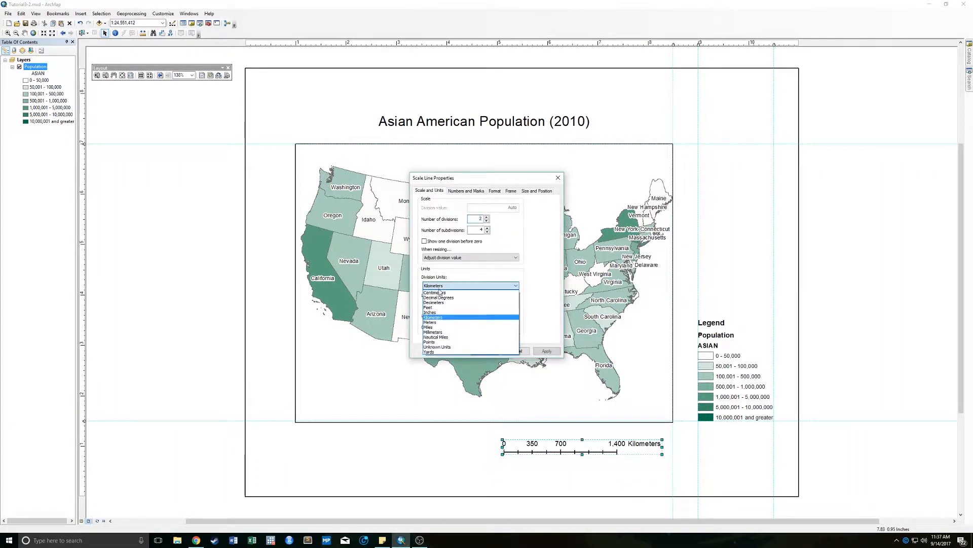
click(452, 328)
click(491, 350)
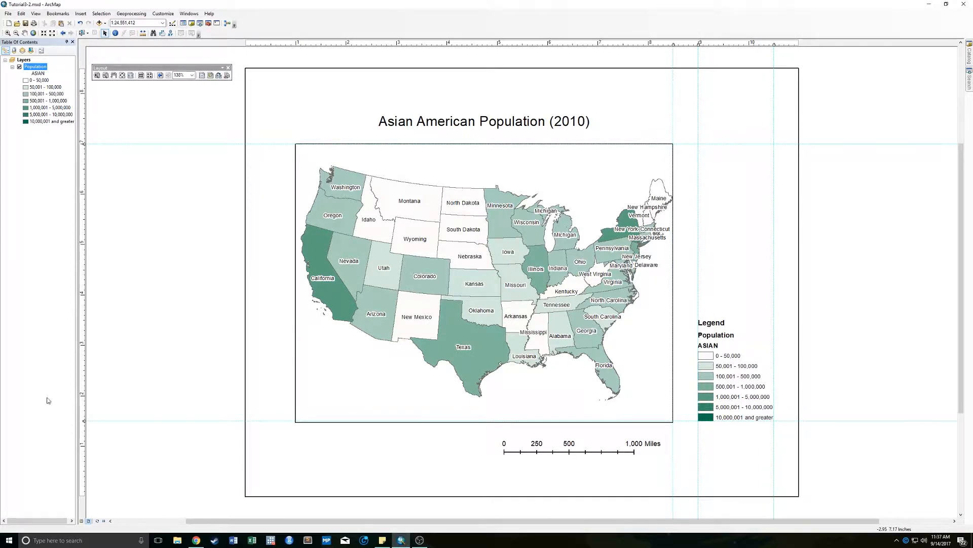
- Add a horizontal guide below the data frame and snap the scale bar to it, flush with the data frame's right edge
click(84, 441)
drag(84, 440, 84, 446)
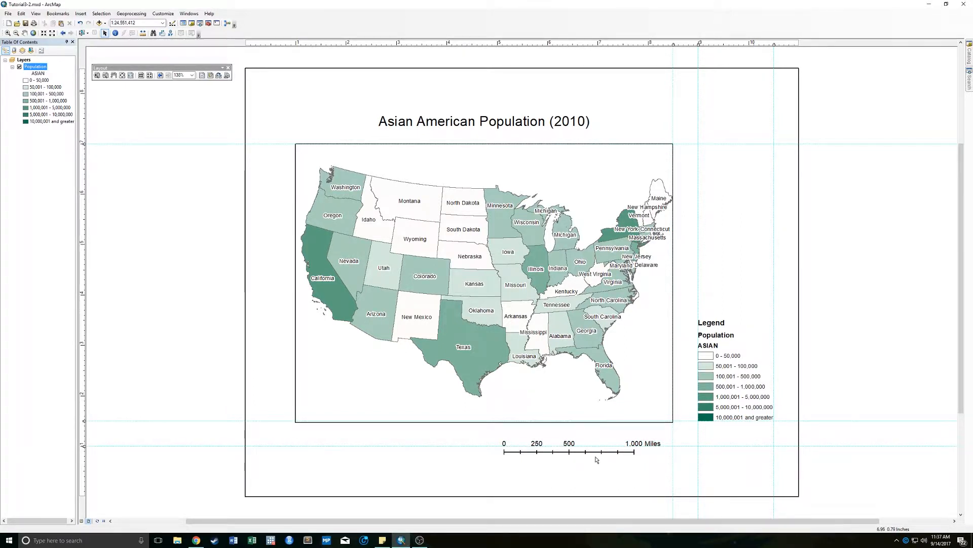
click(596, 456)
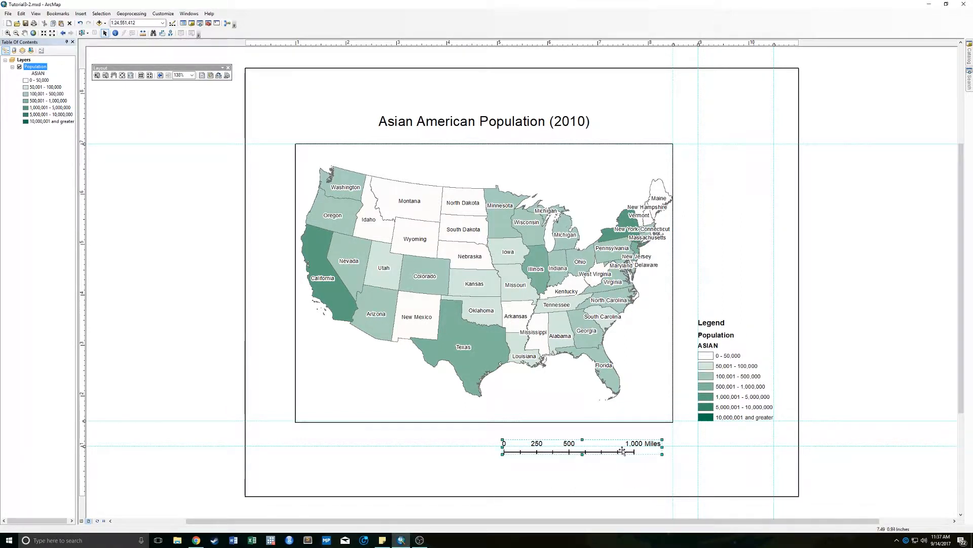
drag(621, 451, 632, 443)
click(413, 447)
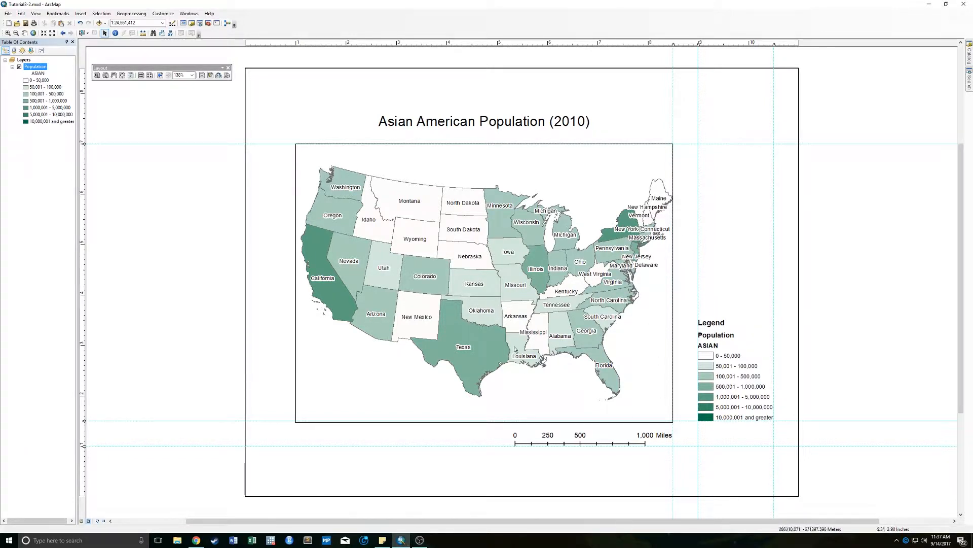
- Insert a text element on the layout reading "Source: US Census 2010"
click(81, 13)
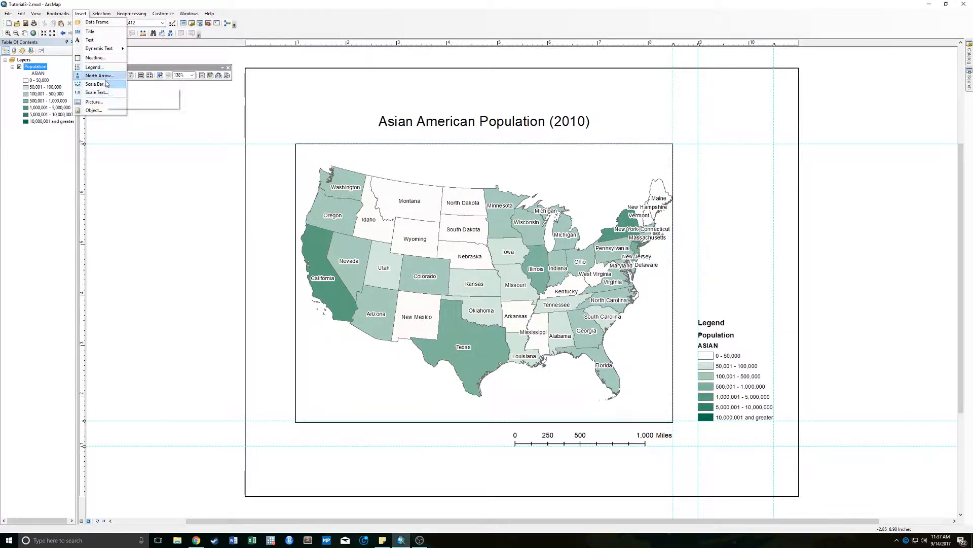
click(104, 44)
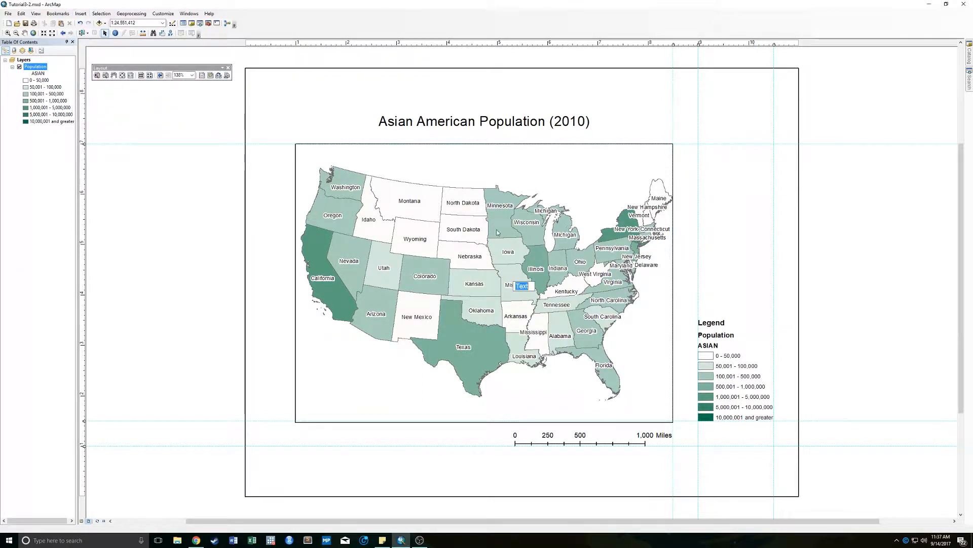
text(Source)
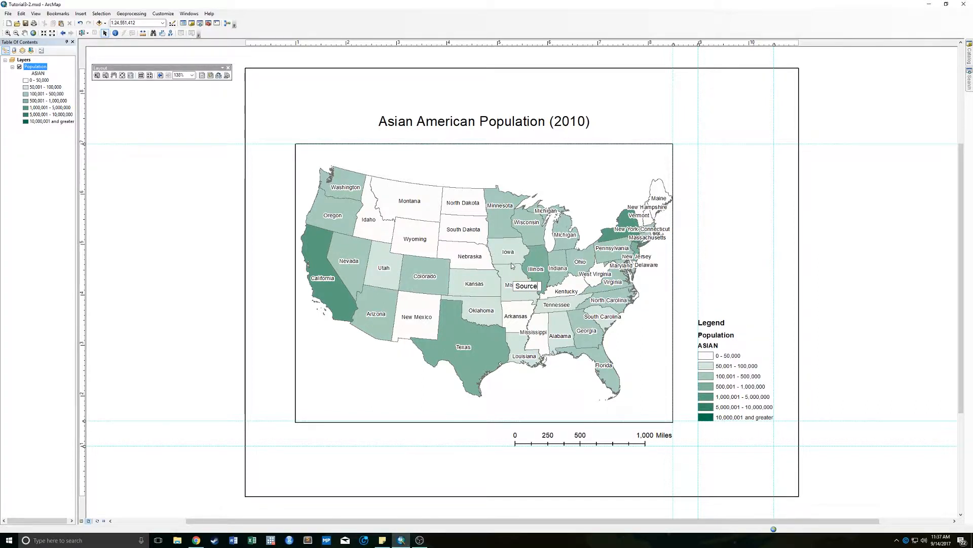
text(: US Census)
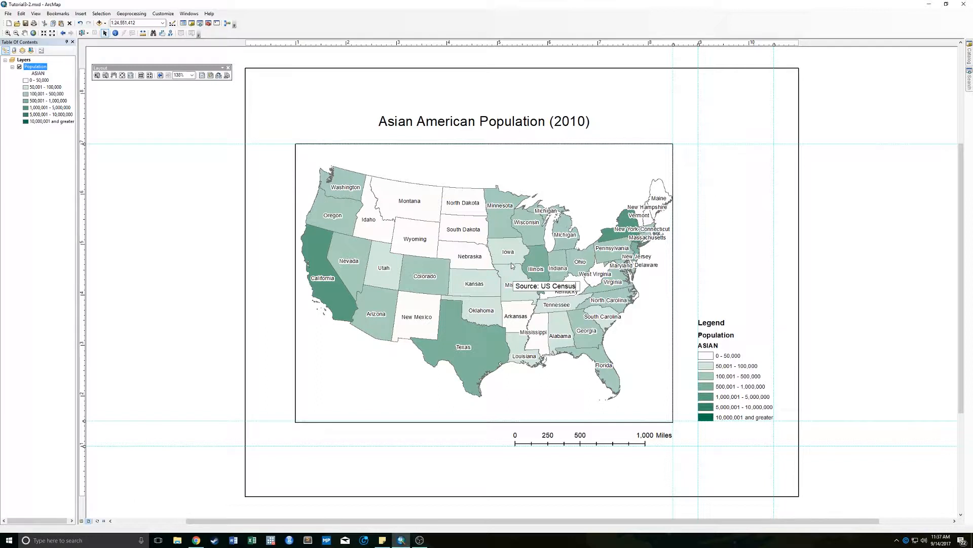
text( 2010)
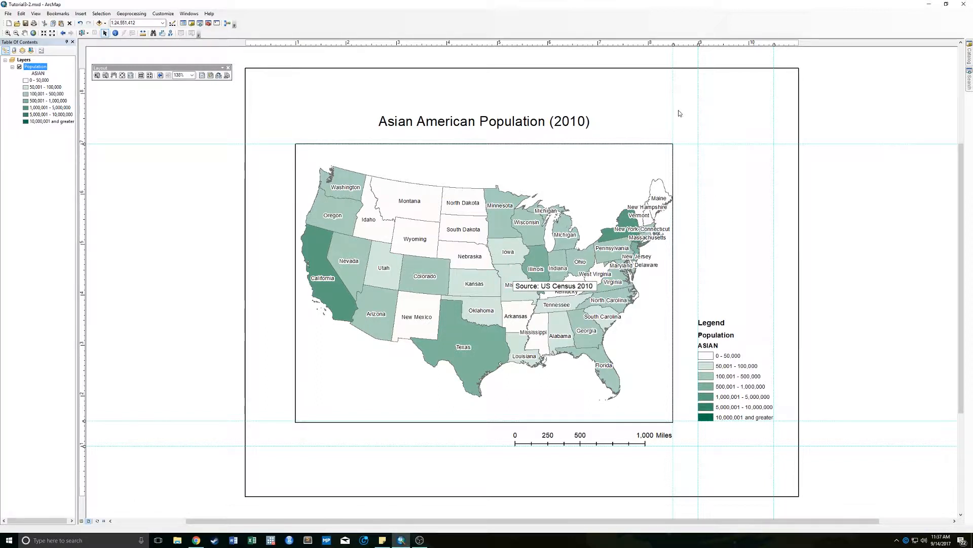
click(543, 292)
click(543, 292)
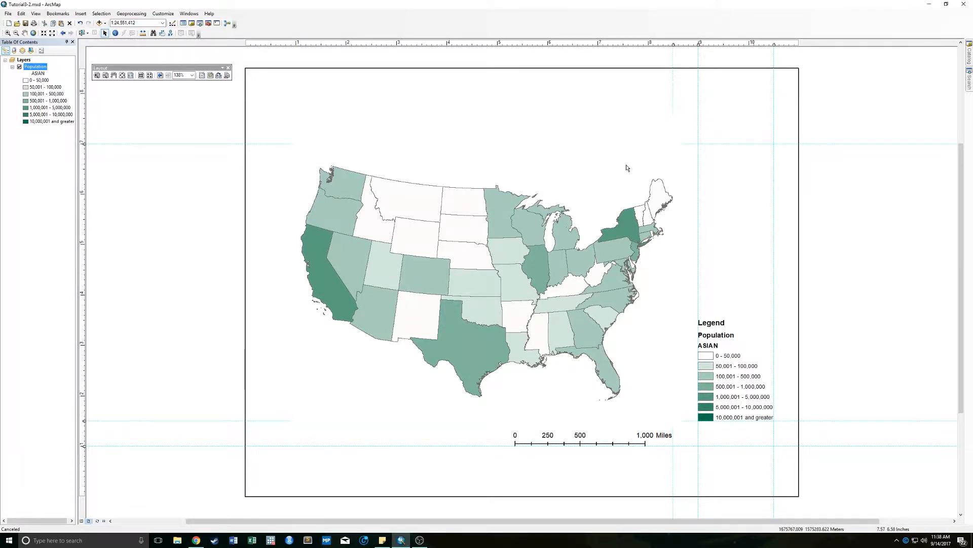
click(614, 120)
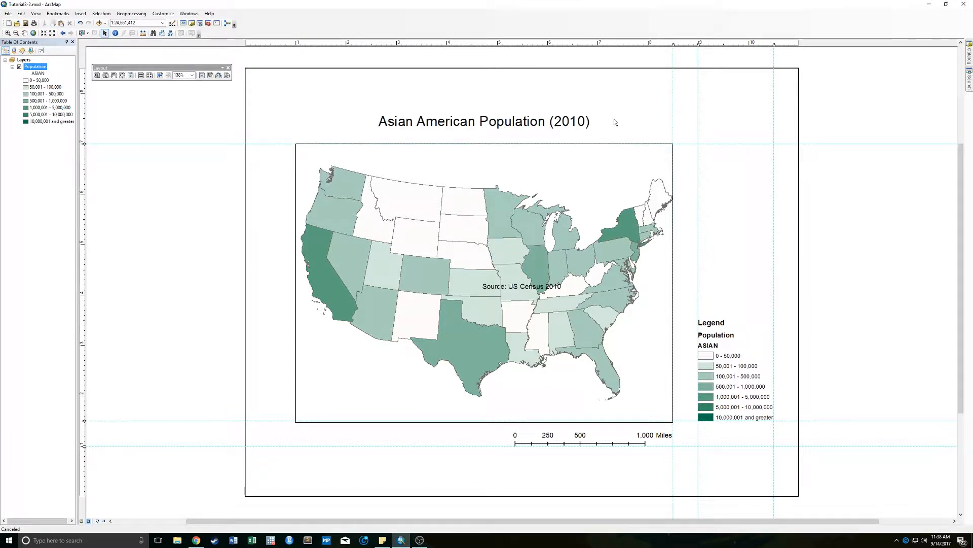
- Move the source text below the scale bar and align it with a new horizontal guide and the data frame's right edge
click(535, 290)
drag(534, 291, 617, 464)
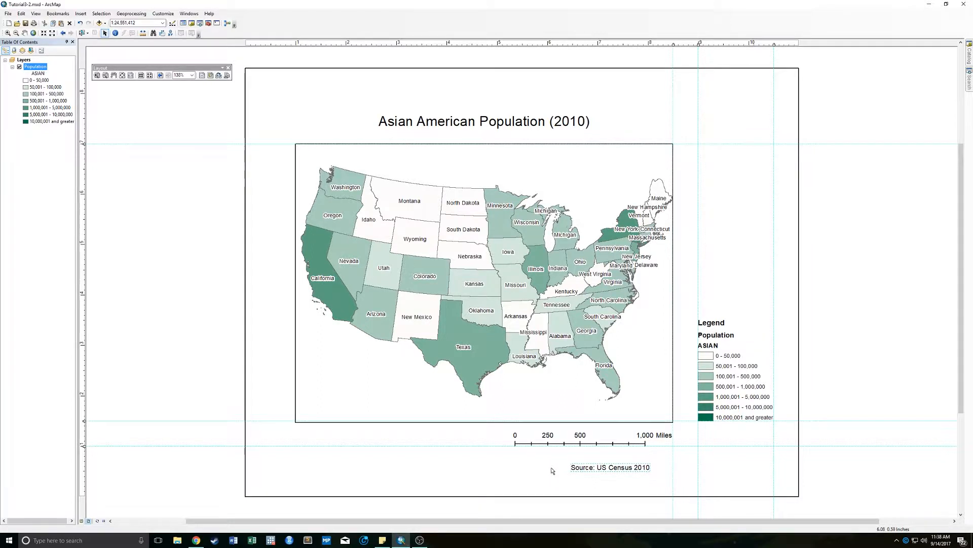
click(83, 471)
drag(602, 467, 687, 461)
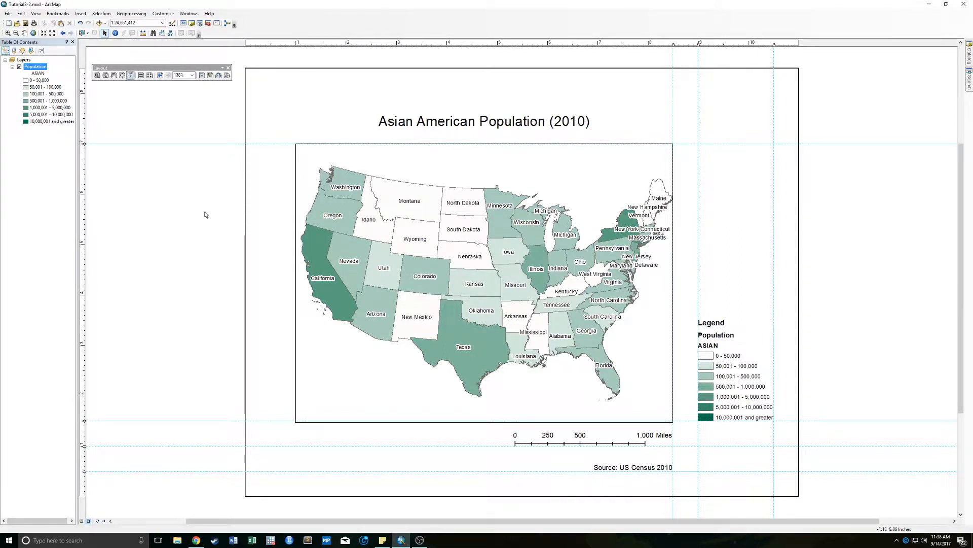
- Set up a map export in JPEG format at a resolution of 300 dpi
click(8, 13)
mouse_move(19, 17)
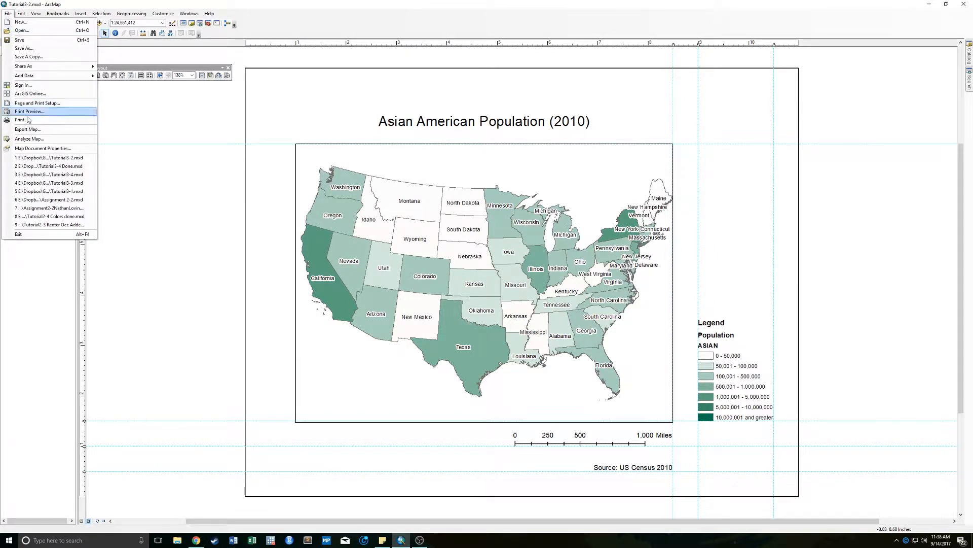
click(29, 129)
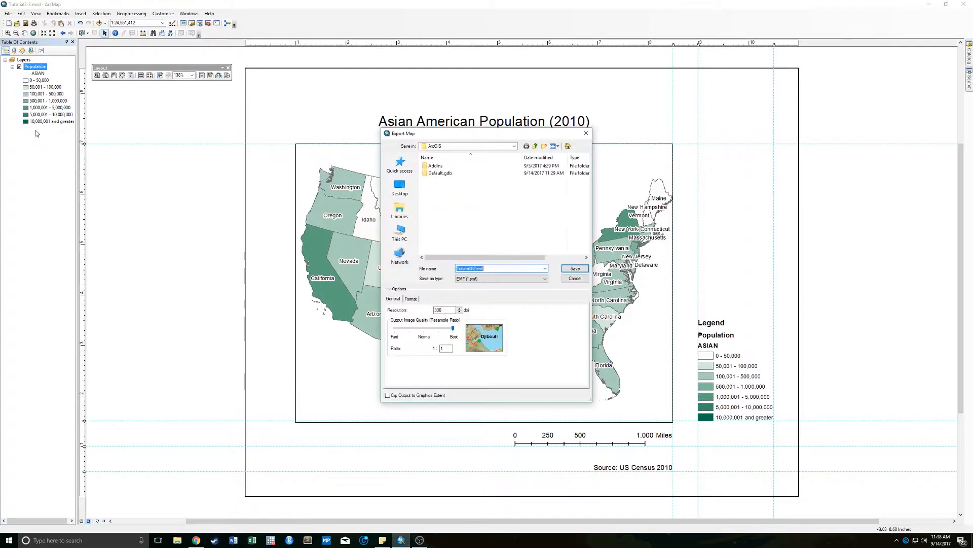
click(479, 279)
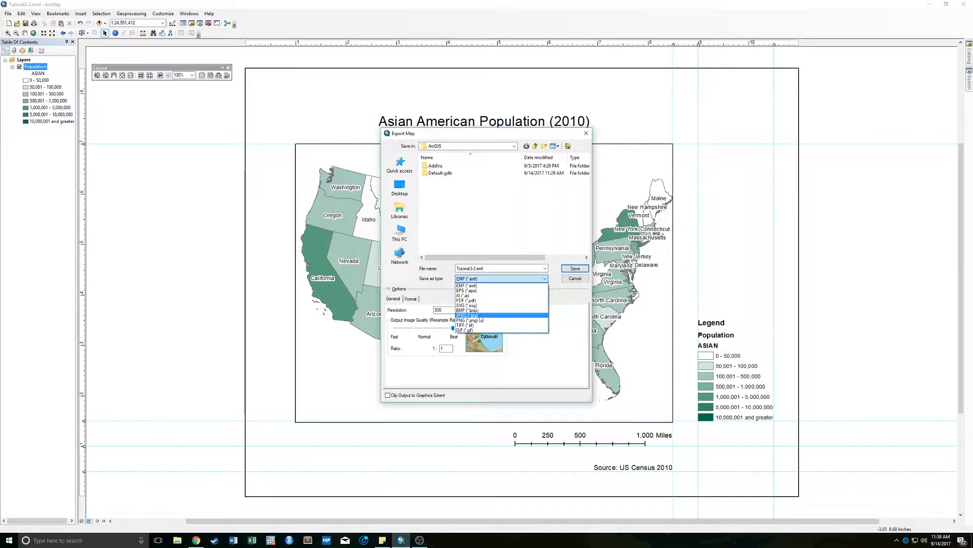
click(480, 316)
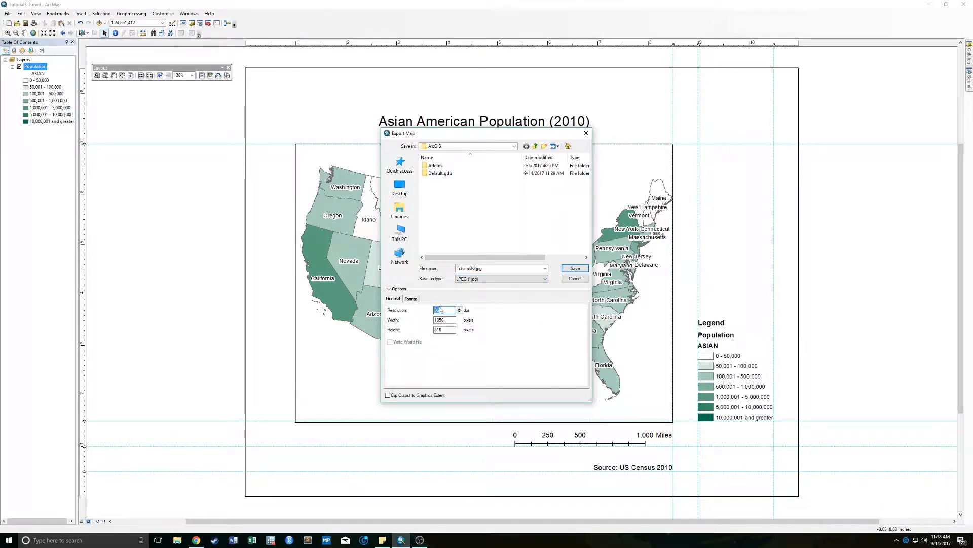
text(300)
click(450, 319)
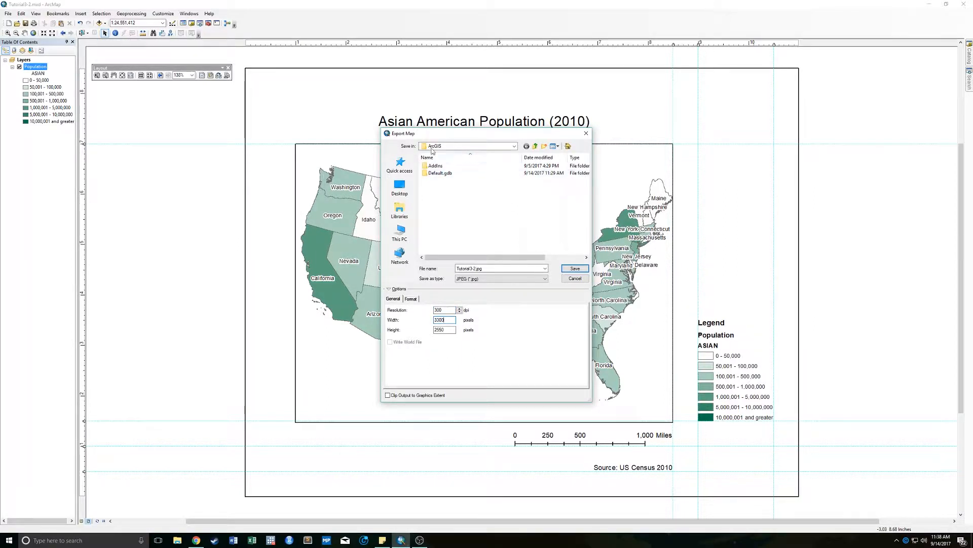
- Save the exported map Tutorial3-2.jpg to the Desktop, then view the image and close it
click(400, 187)
click(579, 270)
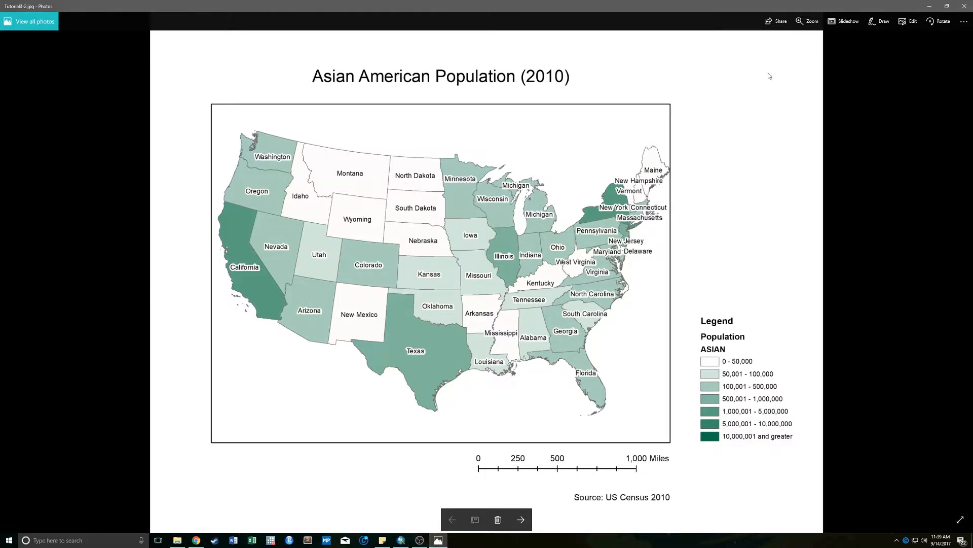
click(963, 7)
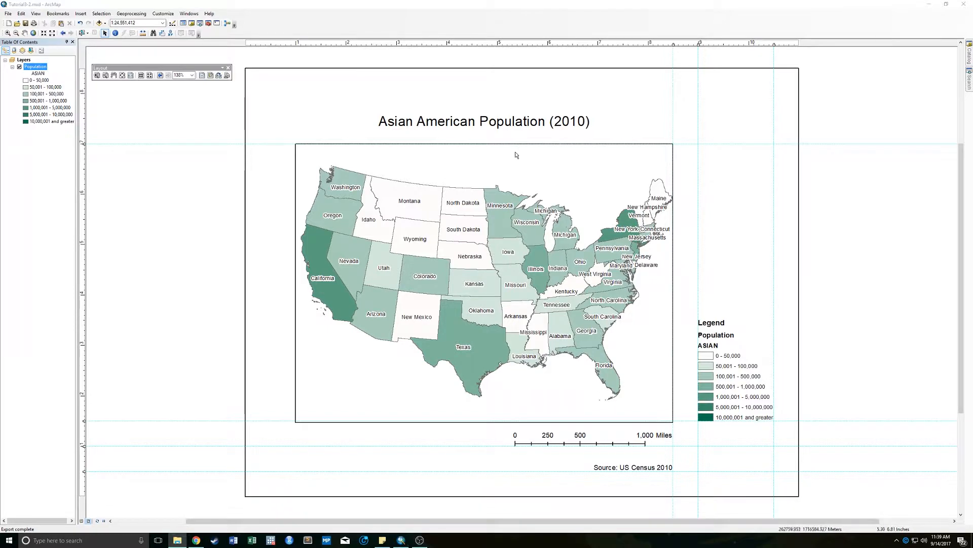
- Open the map document Tutorial3-3.mxd from the Maps folder without saving the changes to the current document
click(40, 4)
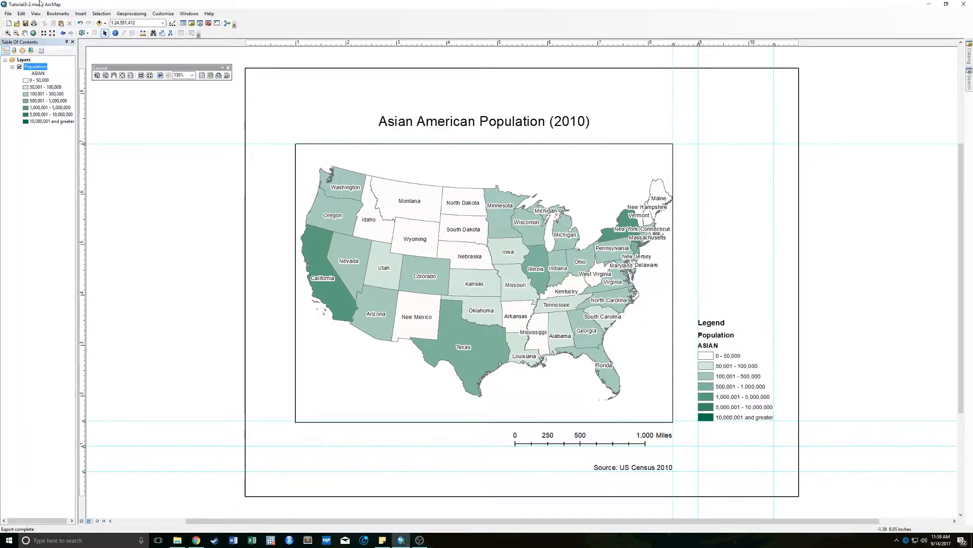
click(17, 24)
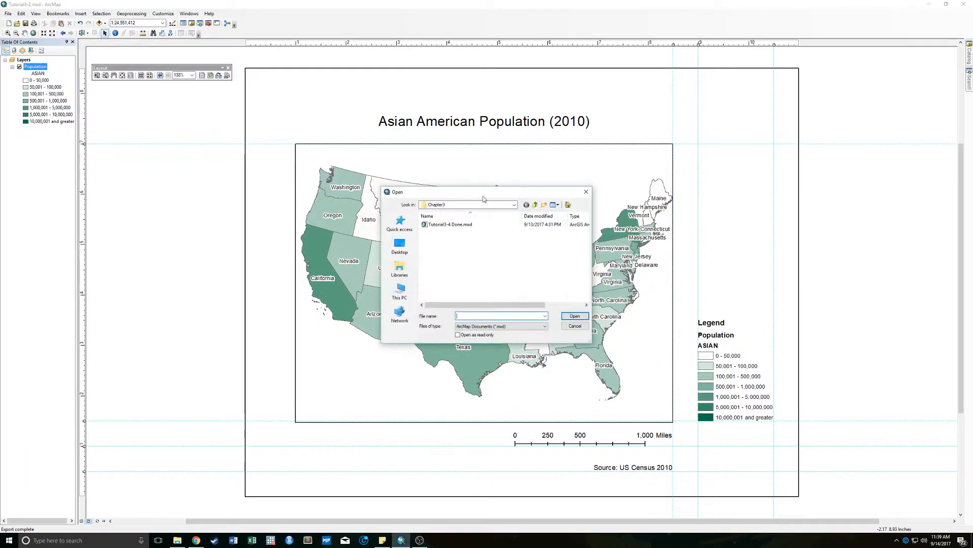
click(513, 205)
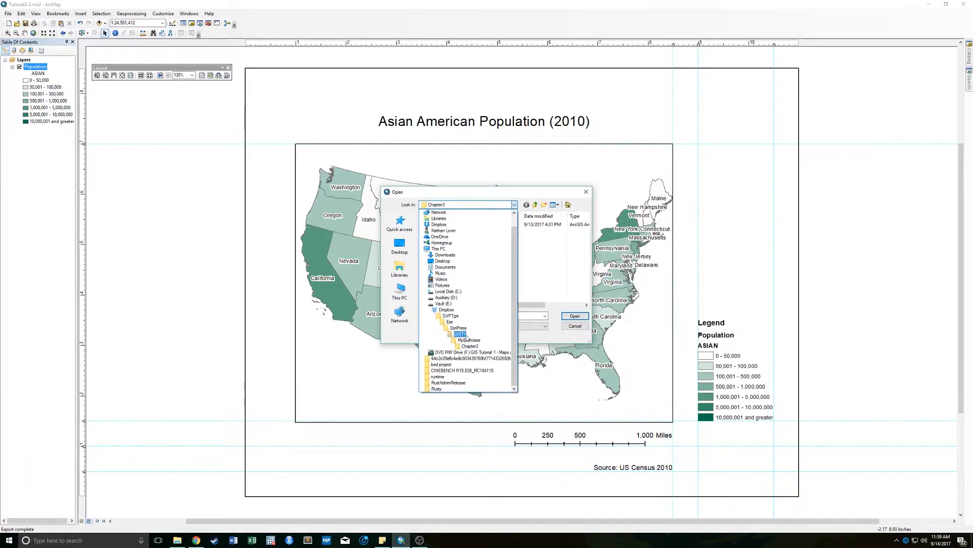
click(463, 342)
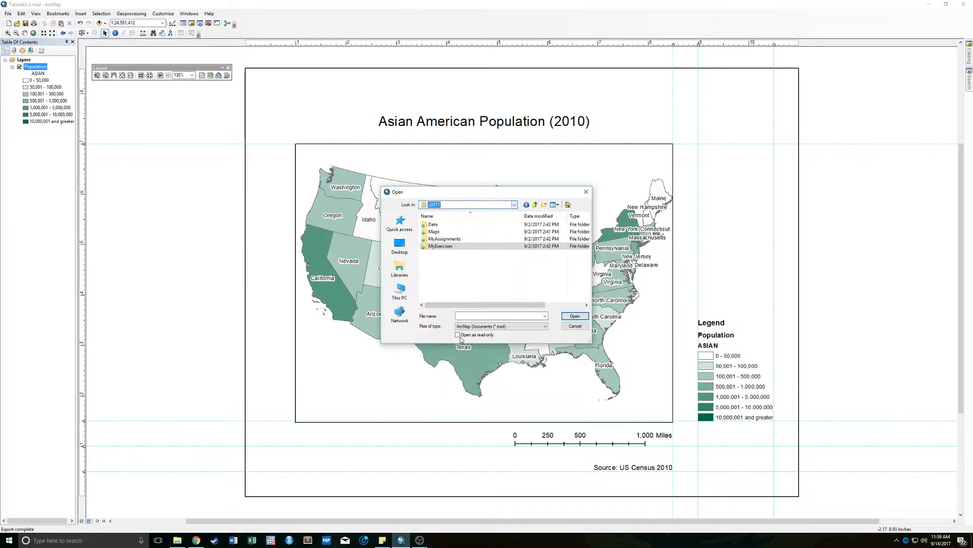
double_click(439, 238)
double_click(444, 274)
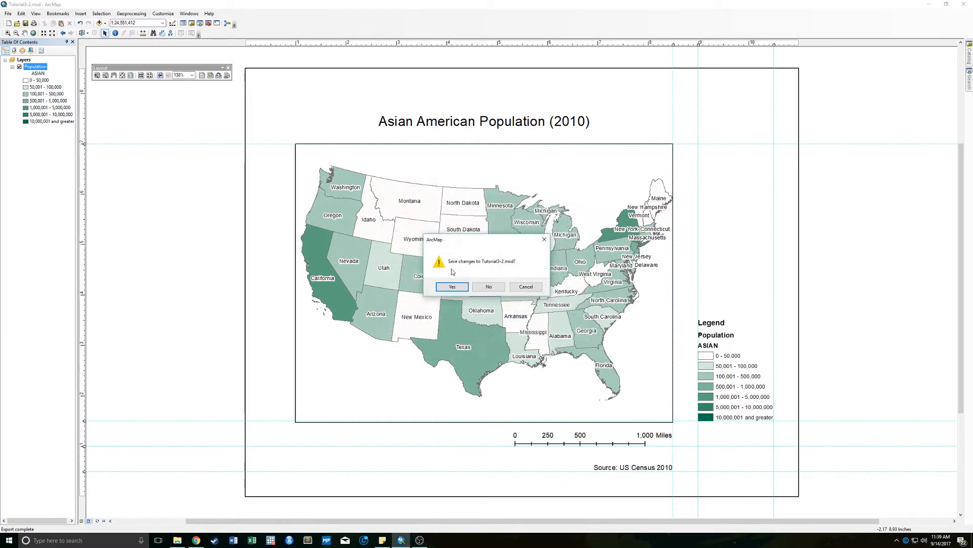
click(494, 286)
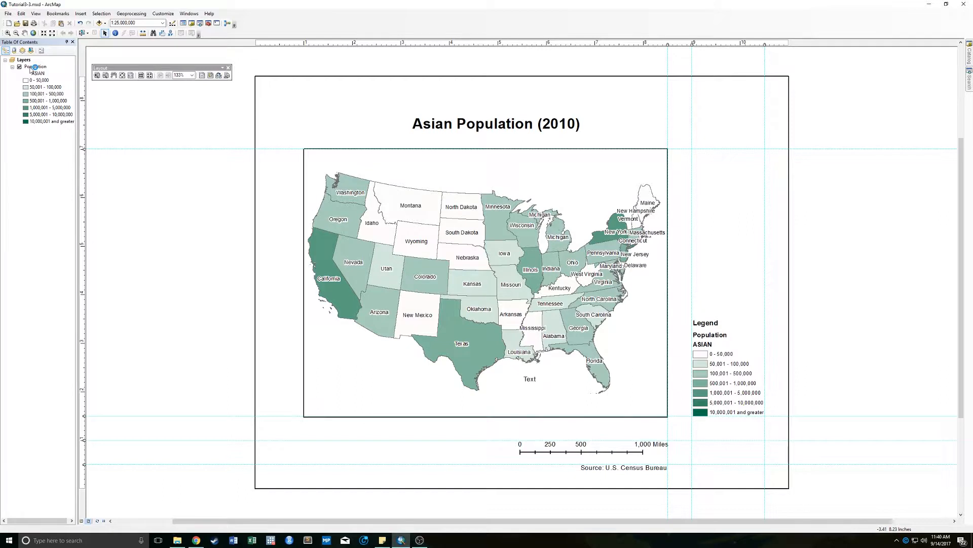
- Start a symbology import for the Population layer, with the Population layer file as the source of the complete symbology definition
right_click(32, 67)
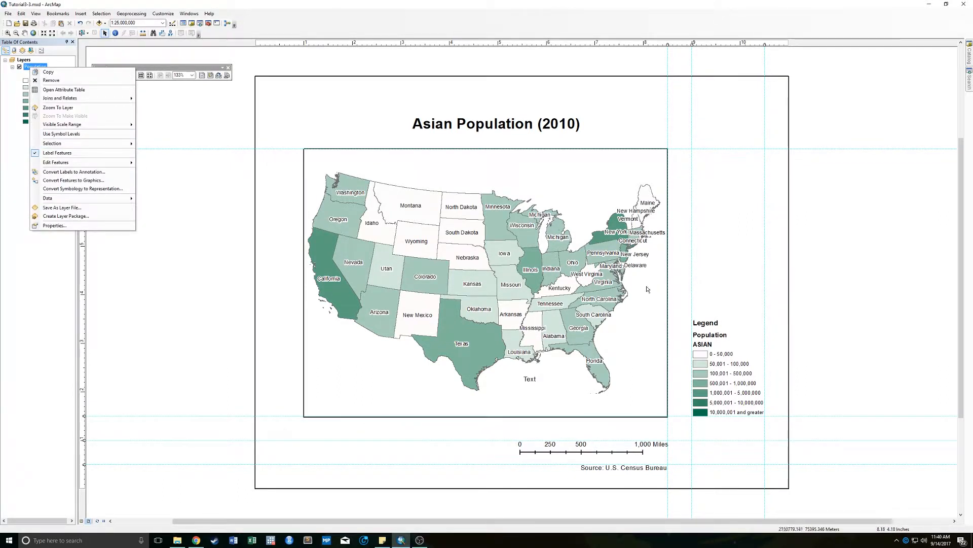
click(52, 225)
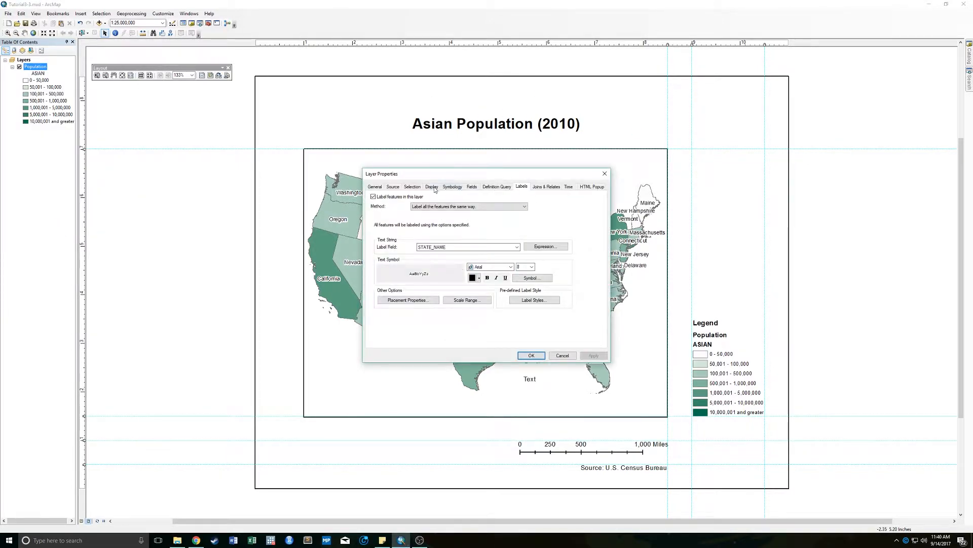
click(452, 186)
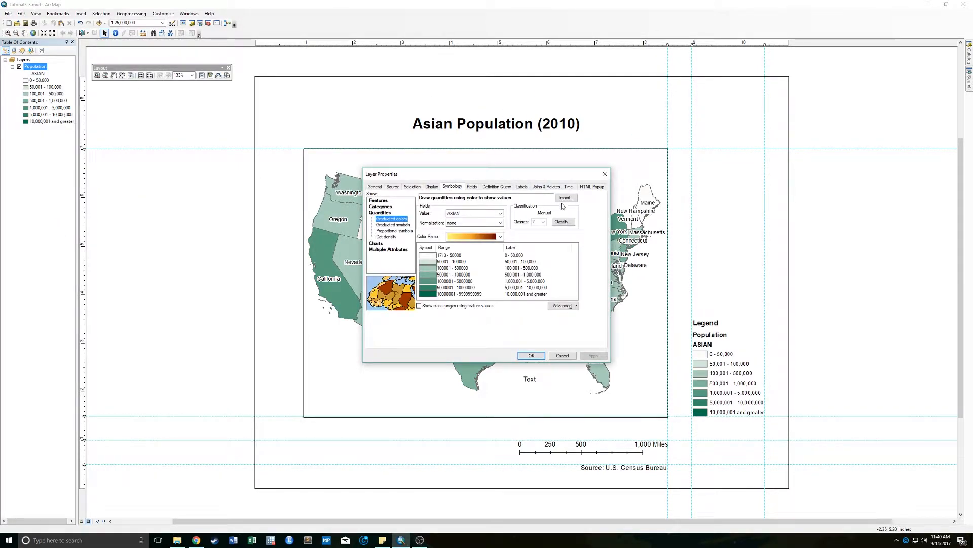
click(565, 200)
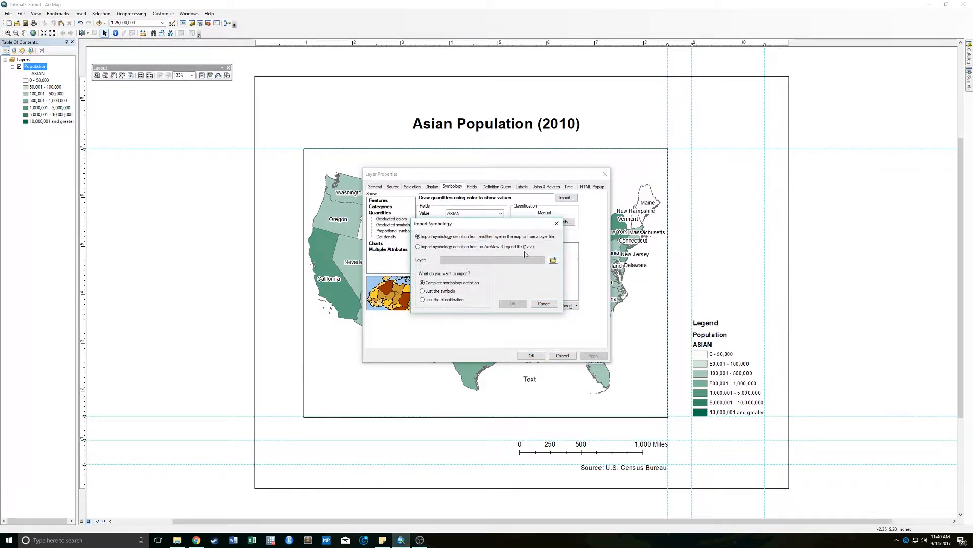
click(554, 259)
click(428, 231)
double_click(428, 231)
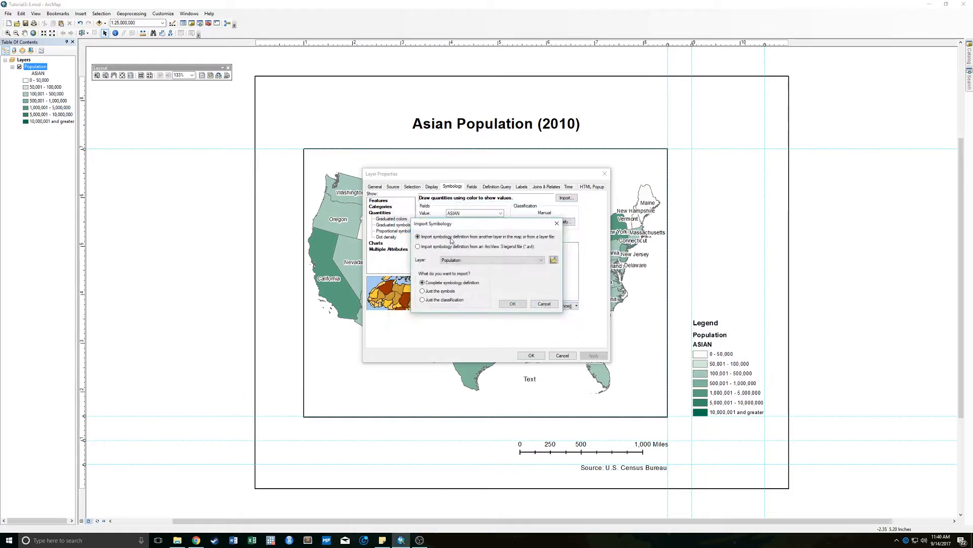
- Match the imported symbology to the BLACK value field and apply it to the Population layer
click(512, 304)
click(487, 265)
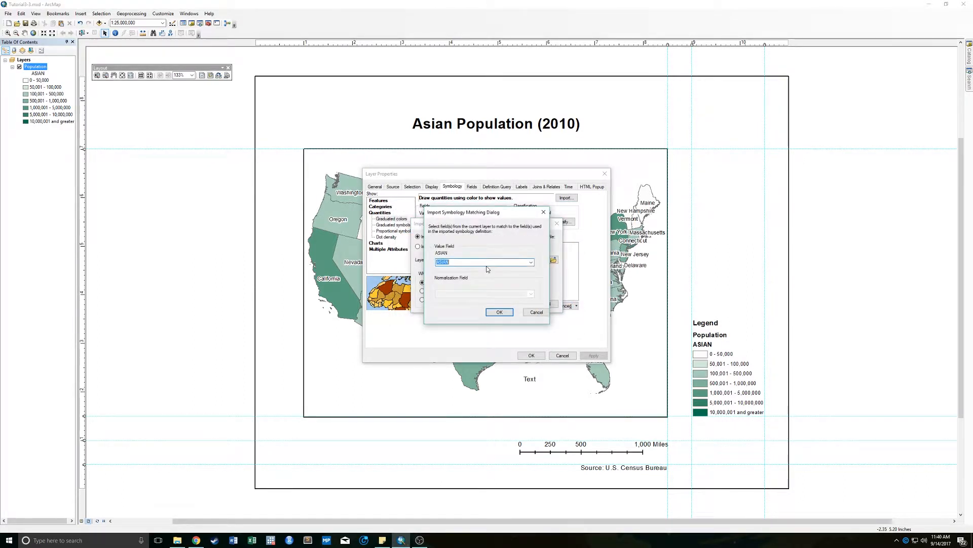
click(532, 264)
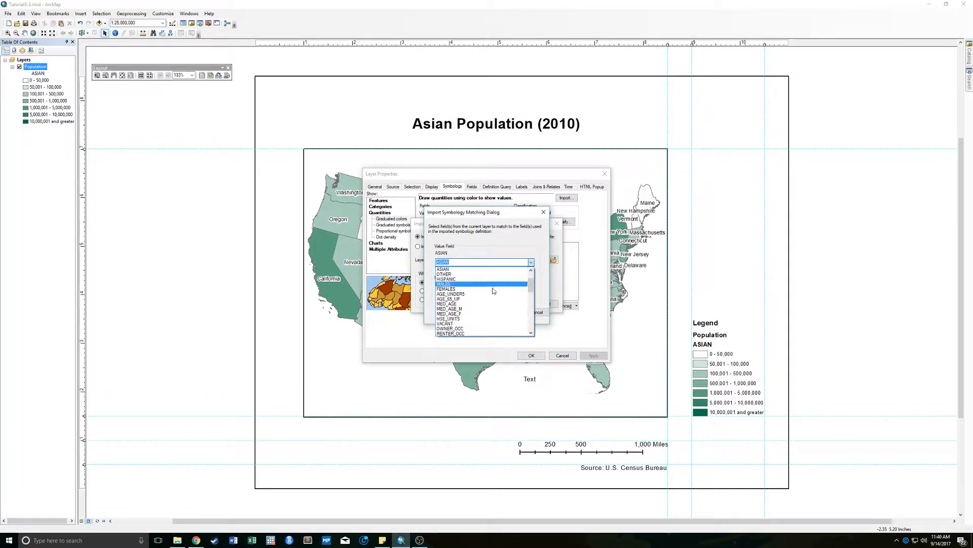
scroll(501, 288, up, 1)
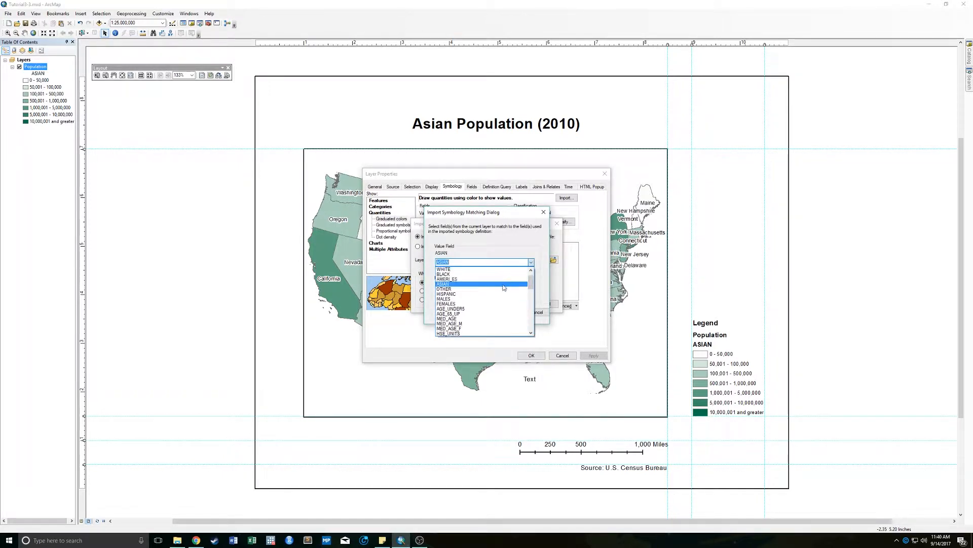
drag(533, 281, 531, 276)
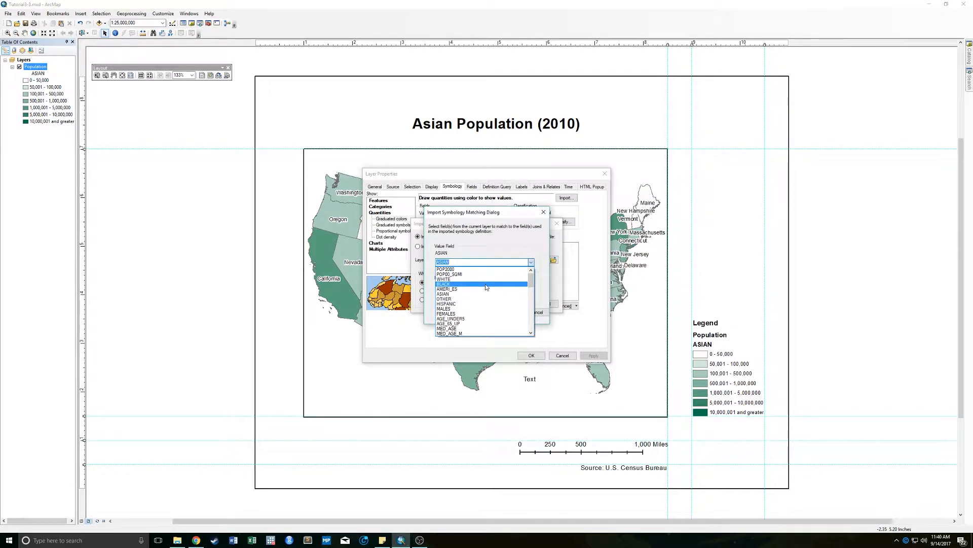
click(454, 284)
click(501, 313)
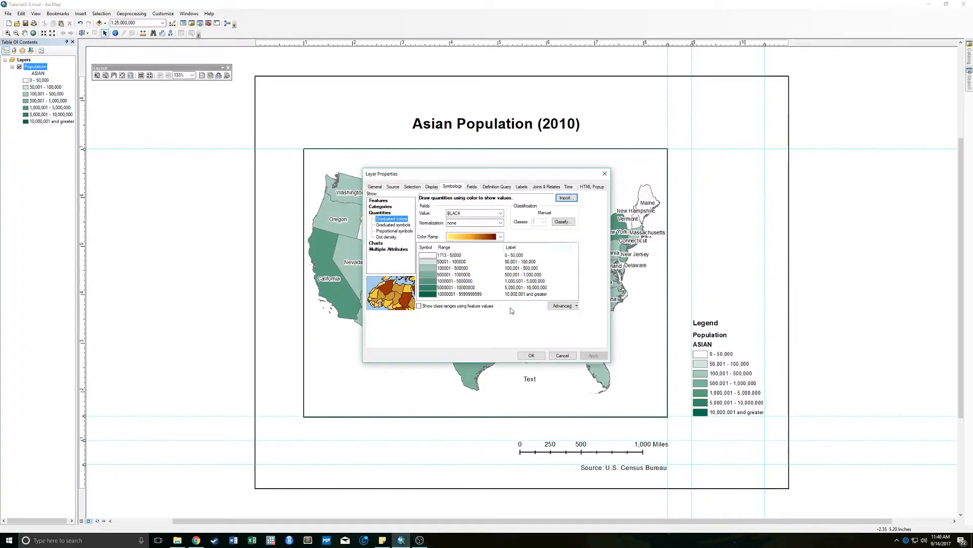
click(534, 354)
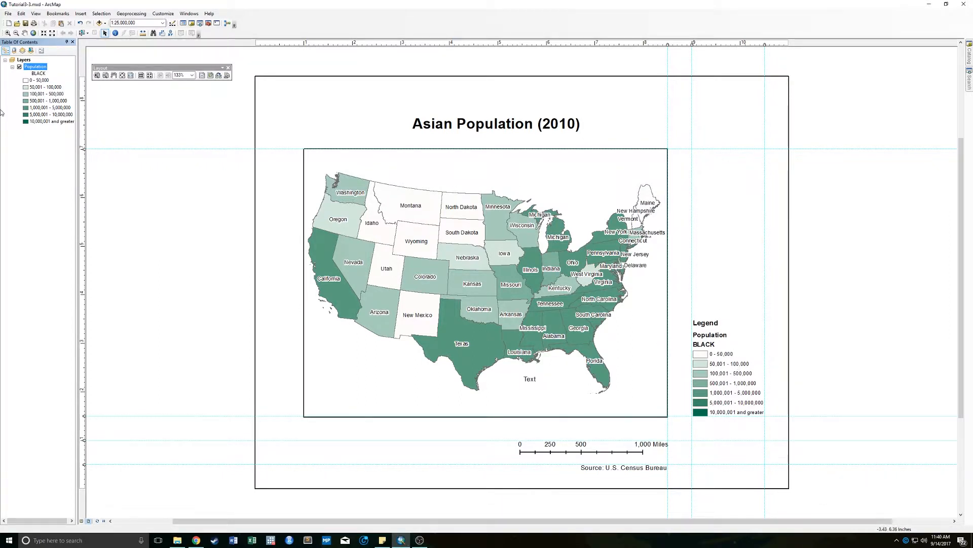
- Open the Population layer's color ramp for editing and remove its second algorithmic ramp
right_click(41, 67)
click(56, 224)
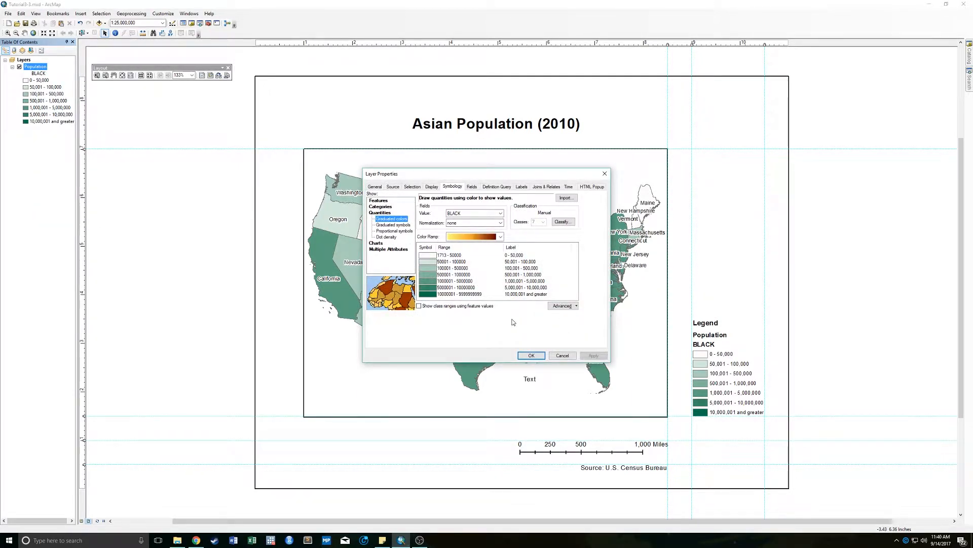
right_click(482, 238)
click(502, 260)
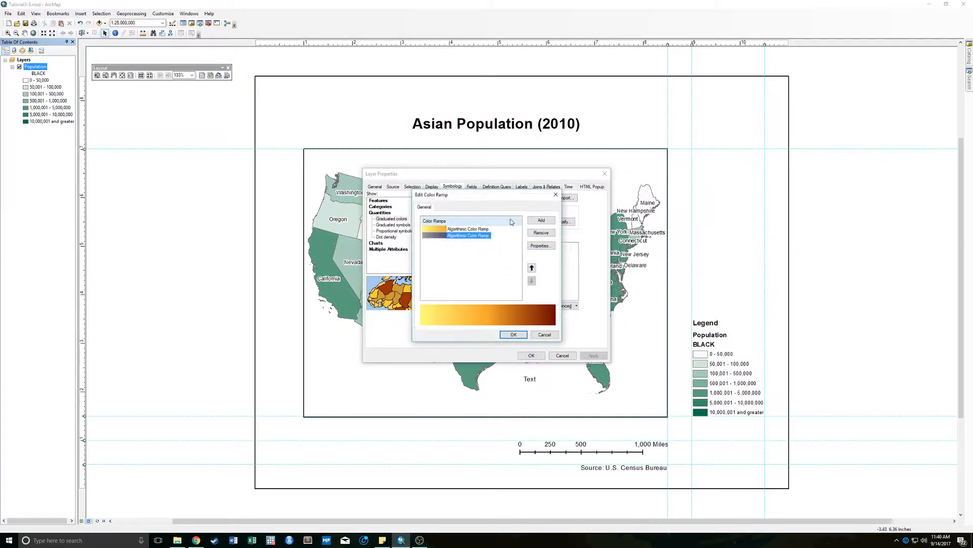
click(542, 232)
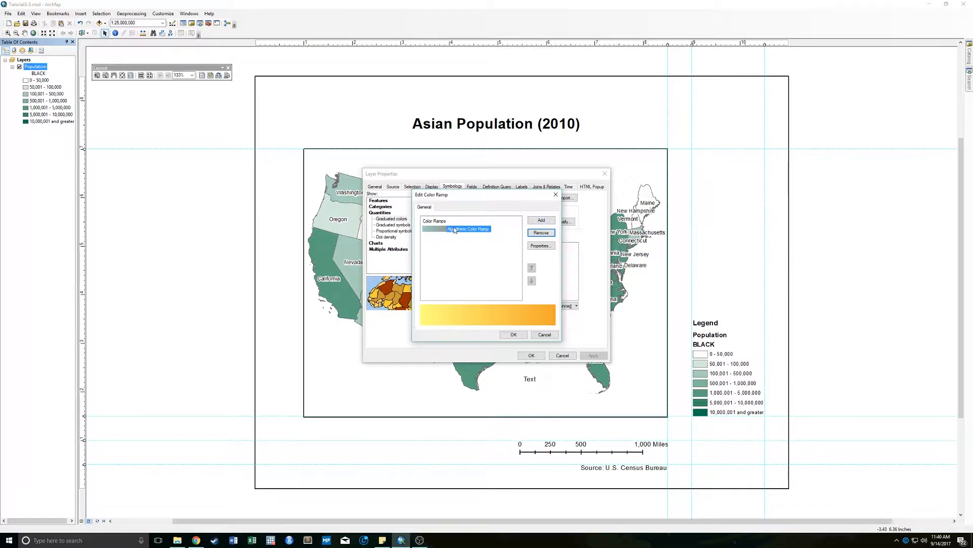
- Set the remaining color ramp to run from white to dark blue and apply it to the Population layer
click(535, 244)
click(477, 249)
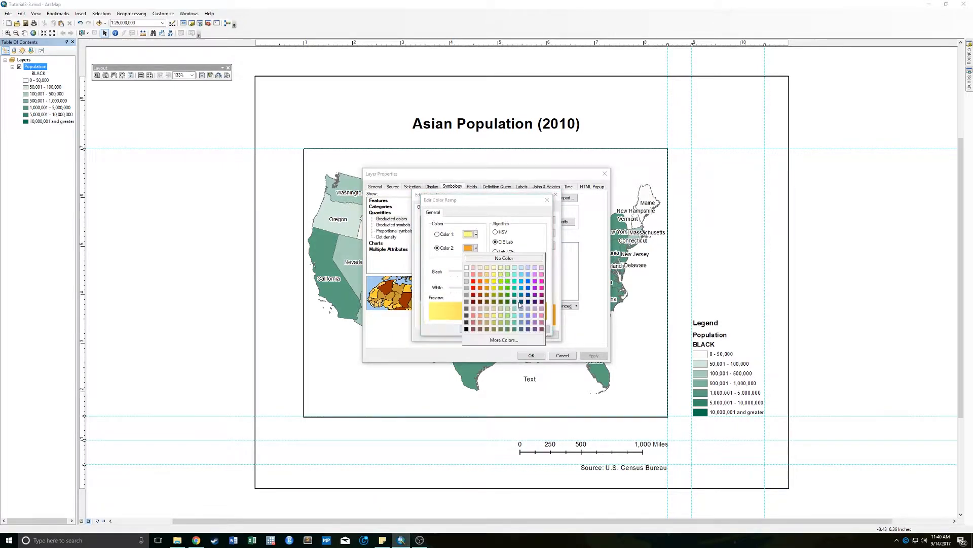
click(525, 307)
click(476, 235)
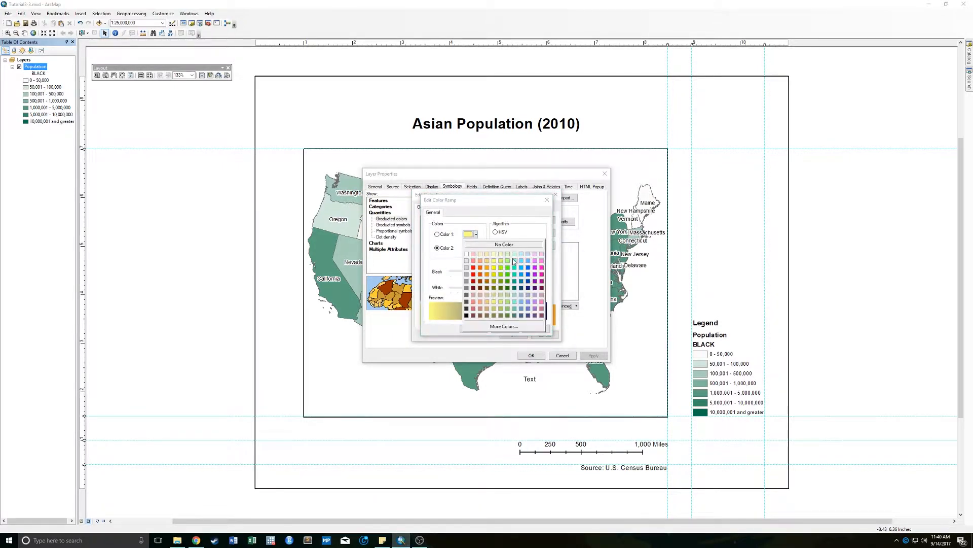
click(466, 253)
click(511, 335)
click(512, 335)
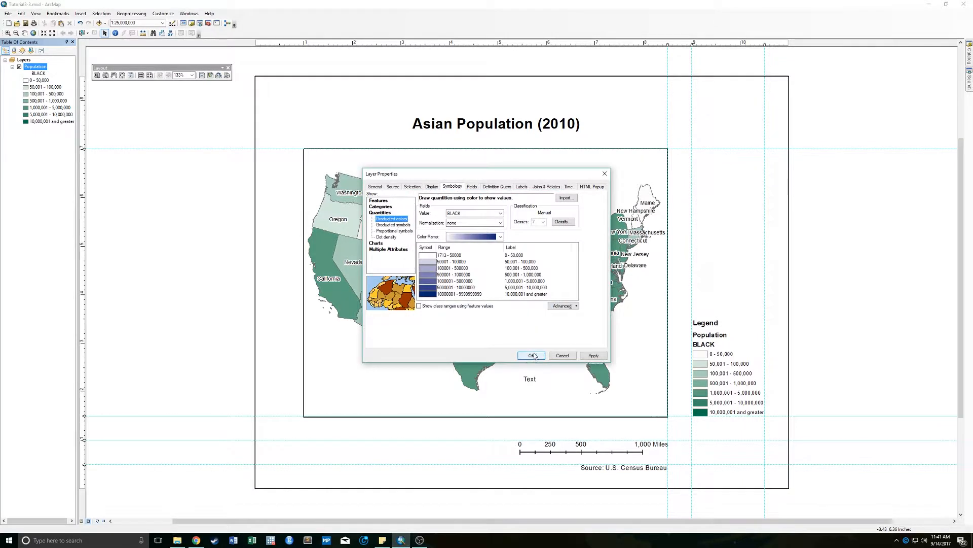
click(532, 355)
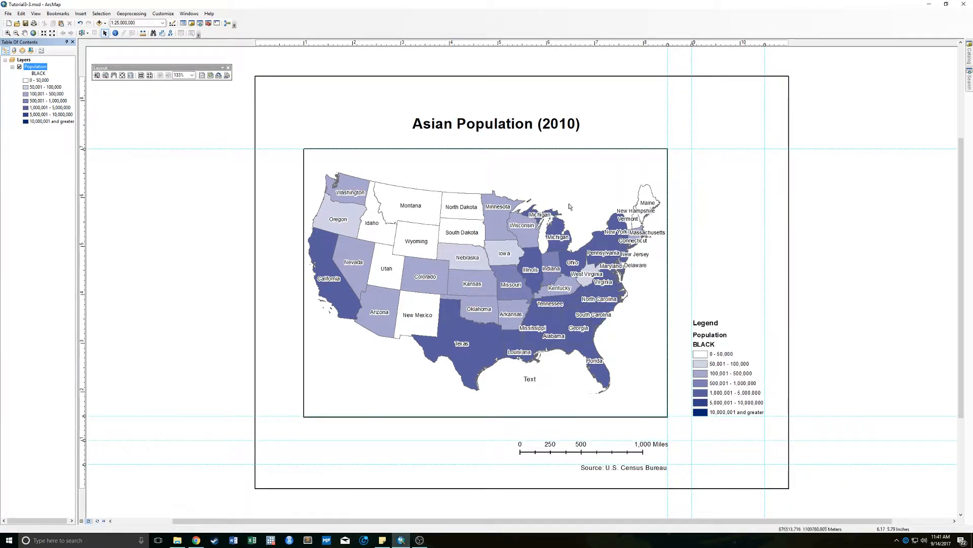
- Change the layout title to "Black Population (2010)"
click(467, 125)
double_click(466, 125)
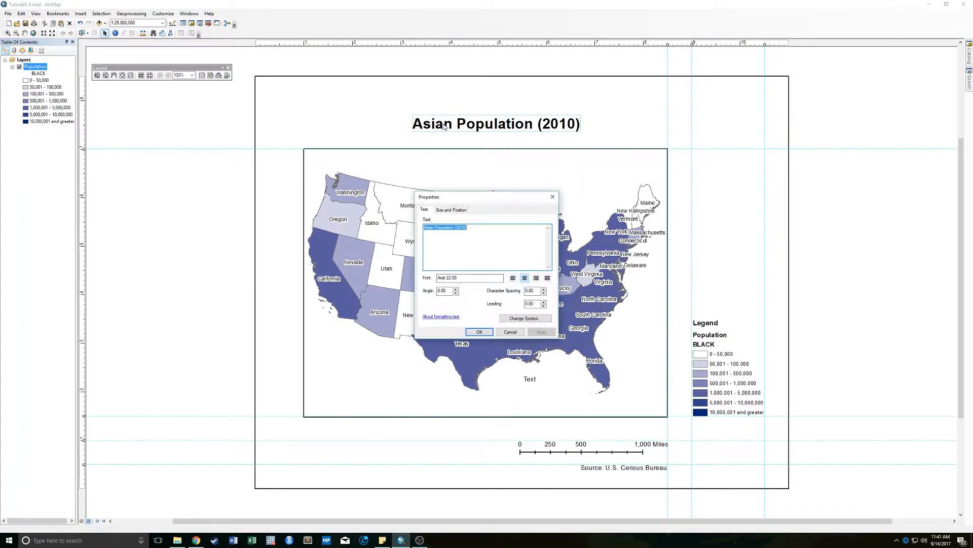
click(432, 228)
double_click(432, 228)
text(Black)
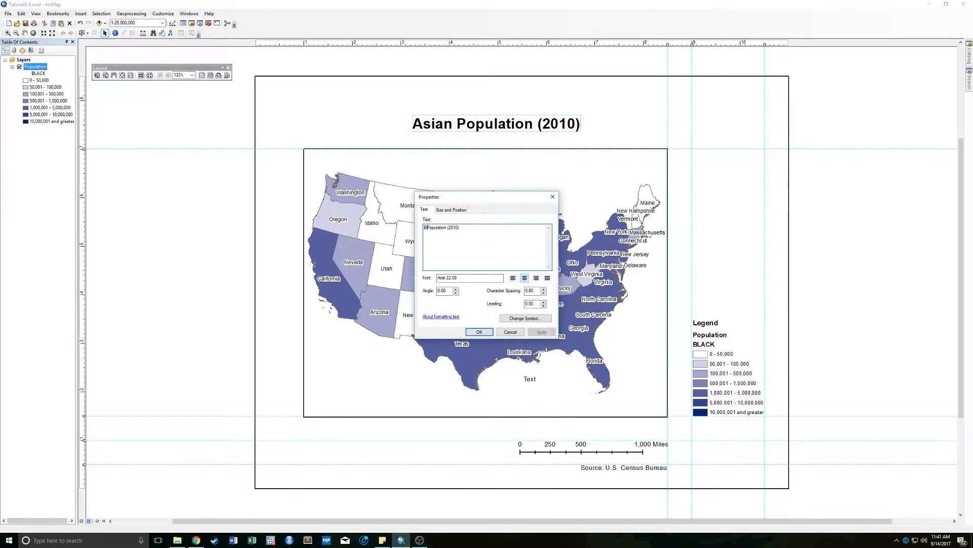
key(Return)
key(BackSpace)
click(479, 332)
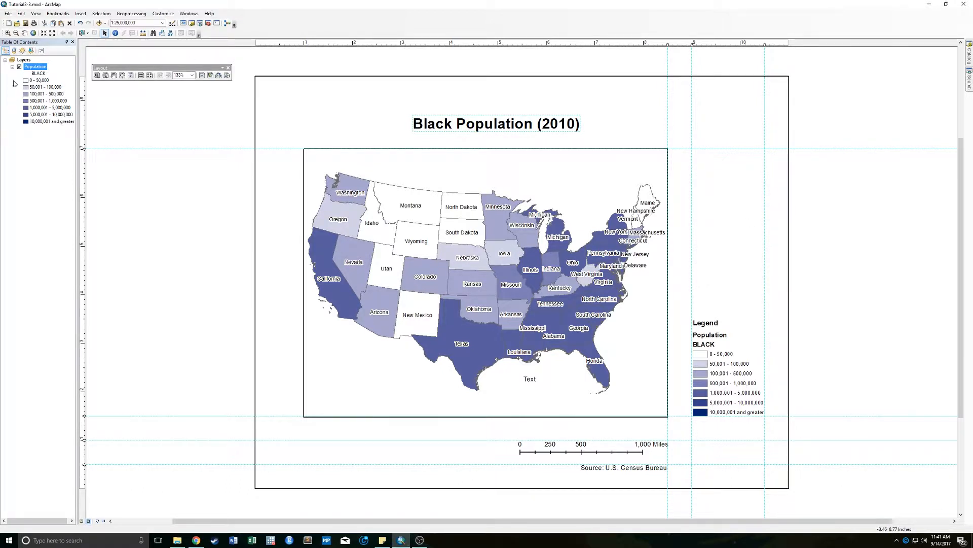
right_click(37, 68)
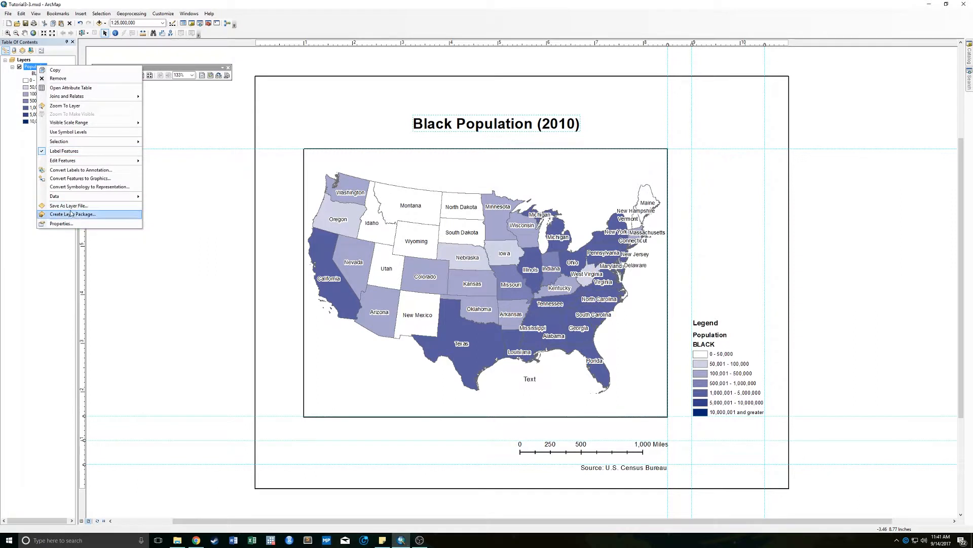
click(228, 224)
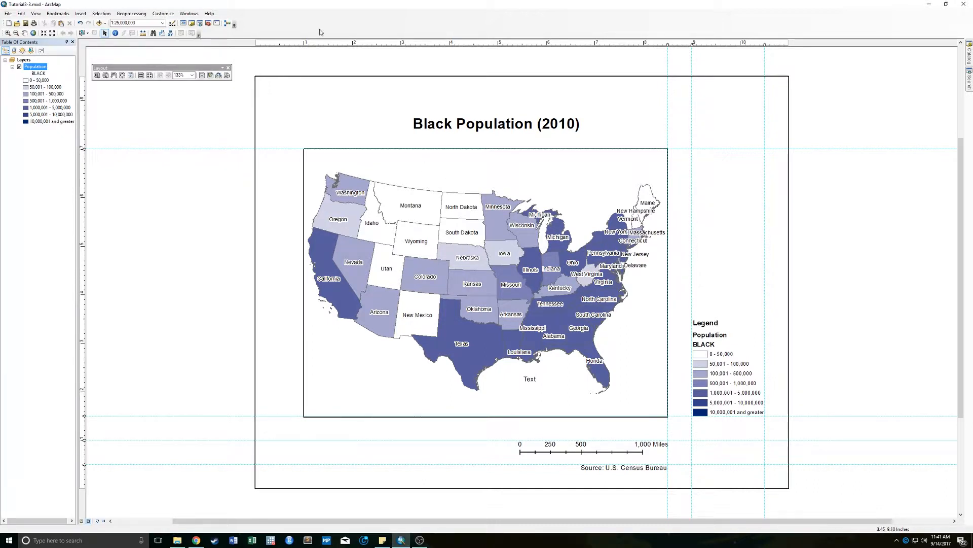
click(17, 23)
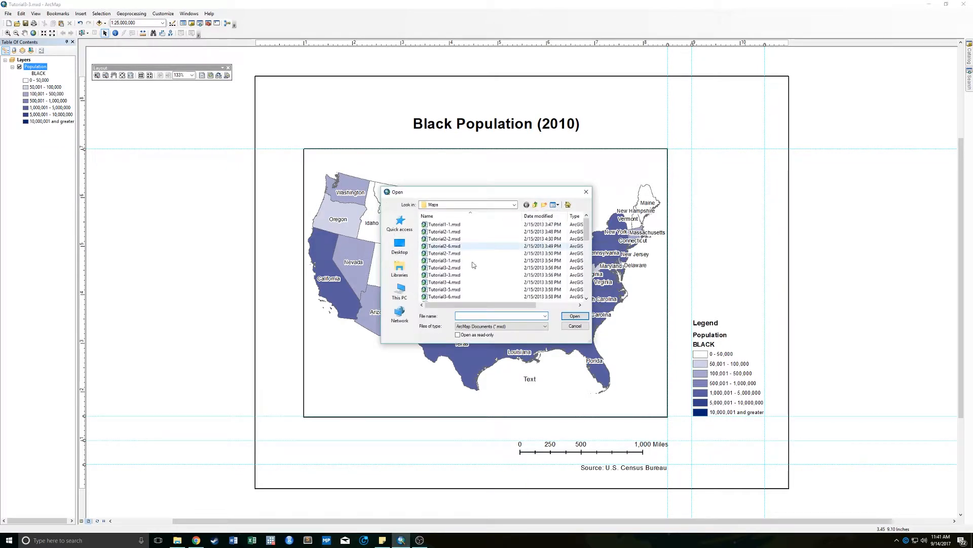
click(575, 326)
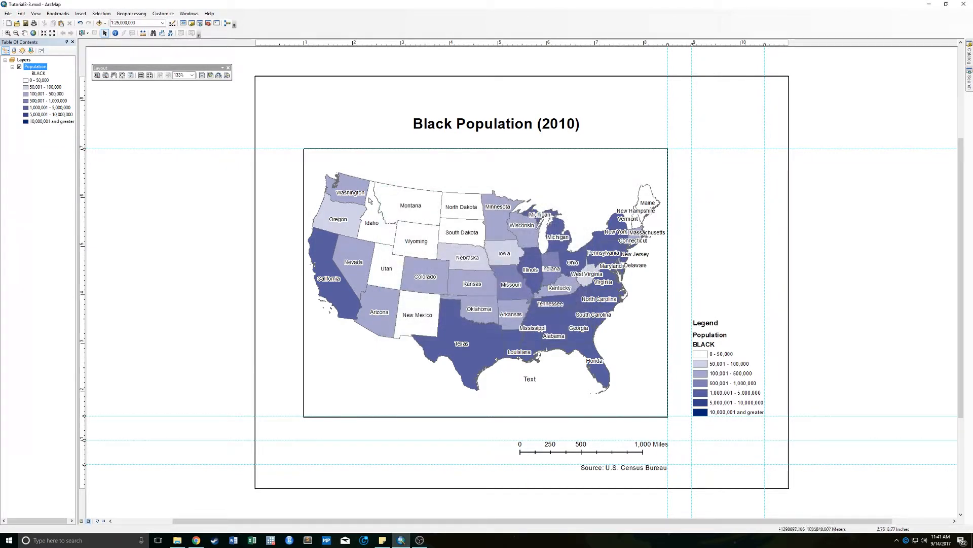
- Open the map document Tutorial3-4.mxd from the Maps folder without saving the changes to the current document
click(17, 23)
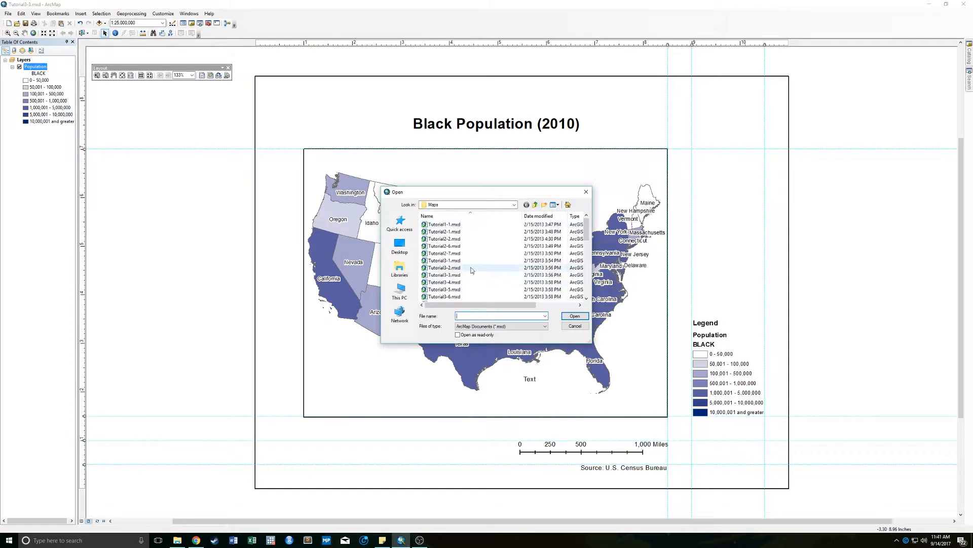
click(449, 282)
double_click(449, 283)
click(494, 285)
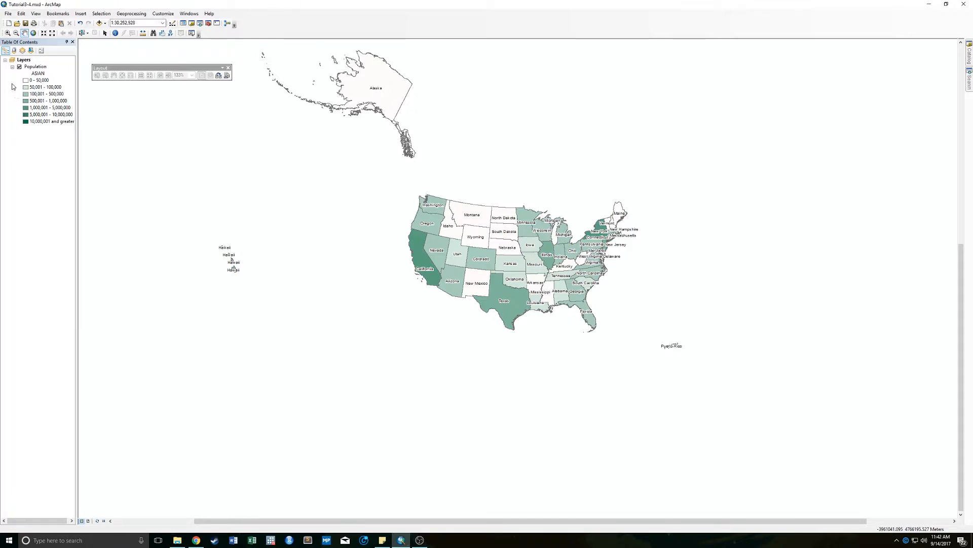
- Rename the Layers data frame as "Asian Pop"
click(22, 60)
click(22, 61)
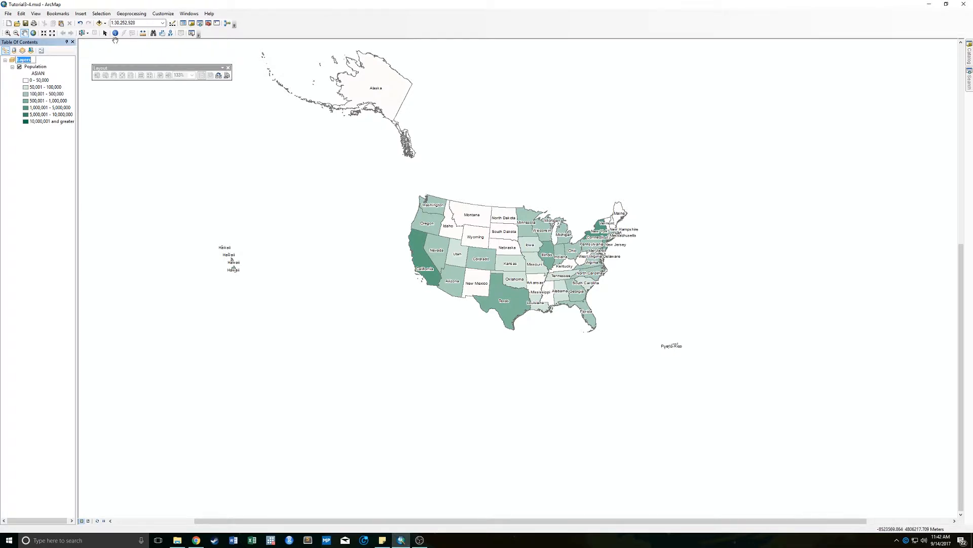
text(Asian Pop)
key(Return)
click(44, 153)
- Try to duplicate the Asian Pop data frame by copying it and pasting it into the map document
click(17, 60)
right_click(26, 61)
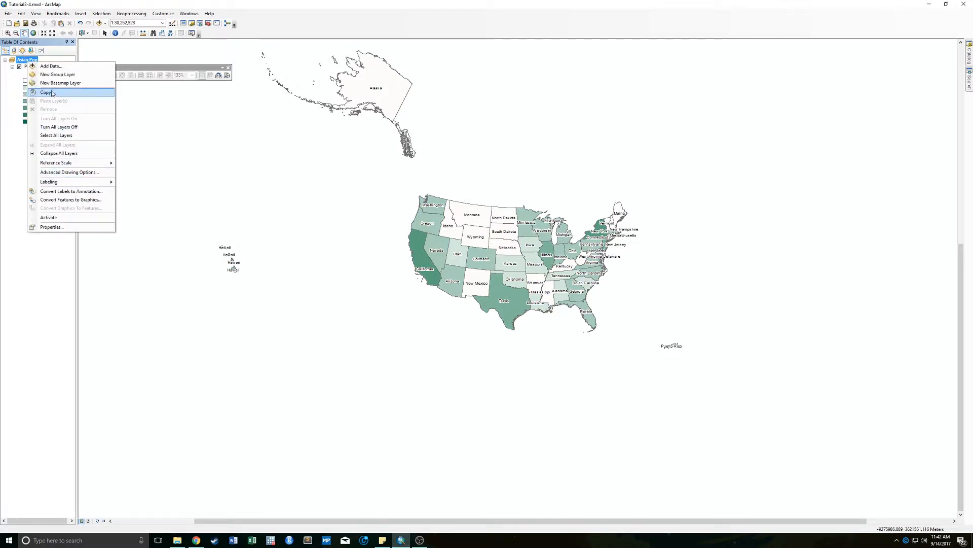
click(52, 93)
click(23, 13)
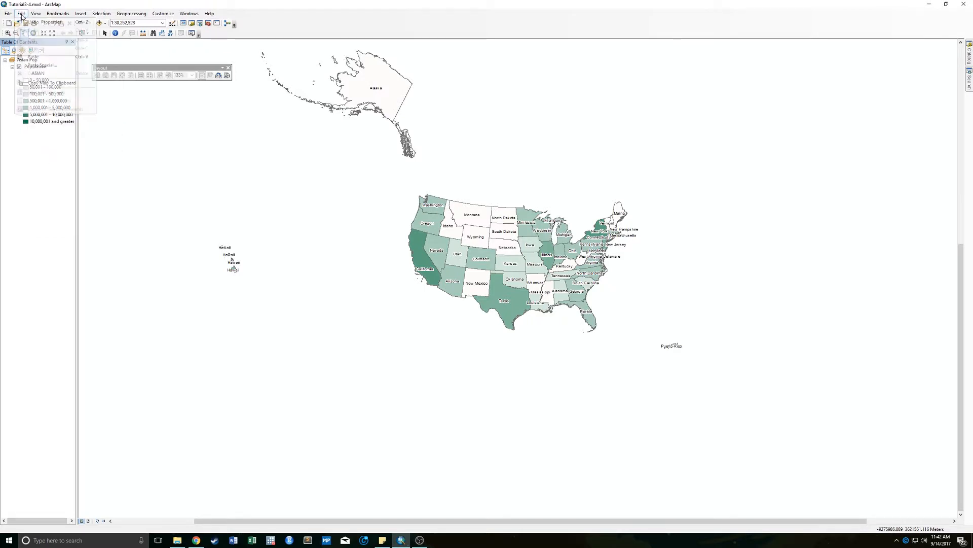
click(39, 56)
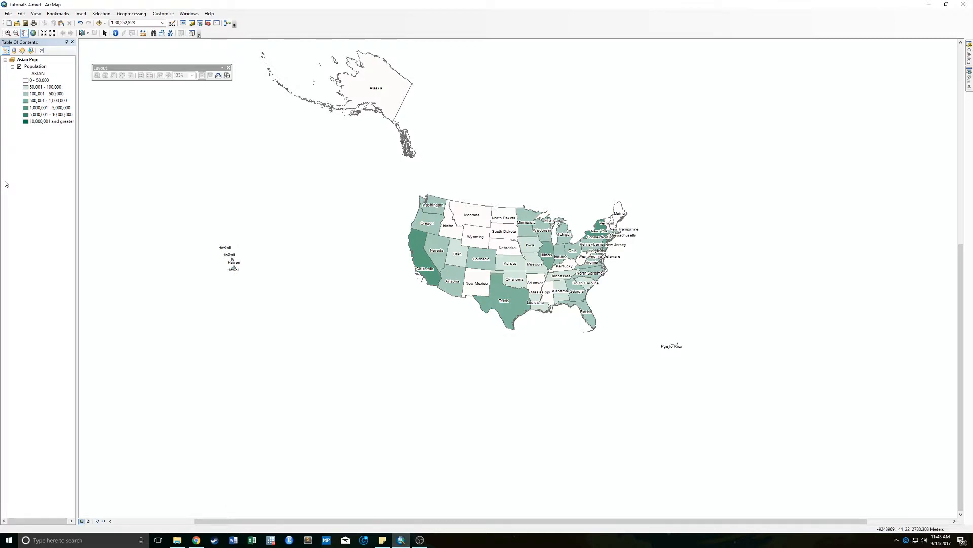
- Check the installed ArcGIS for Desktop version in the program's About information
click(209, 13)
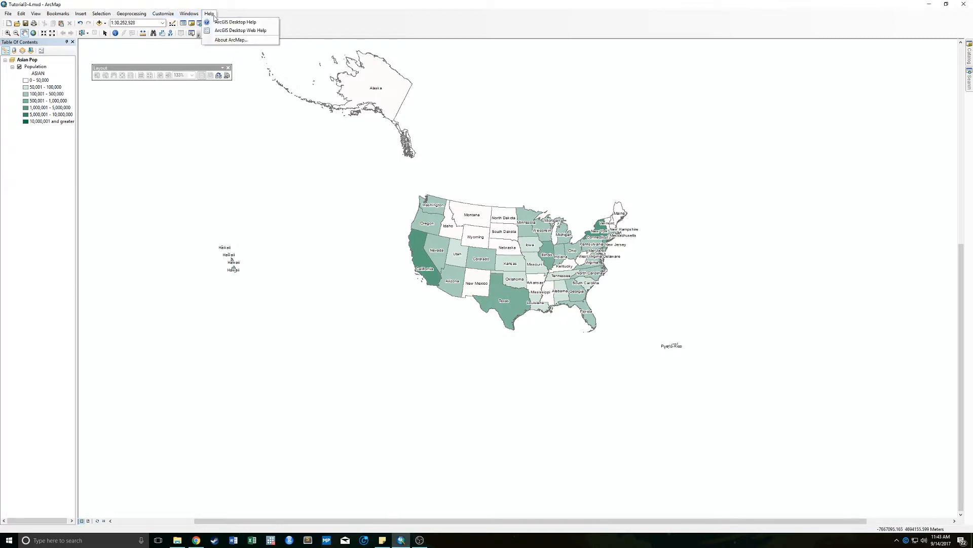
click(238, 41)
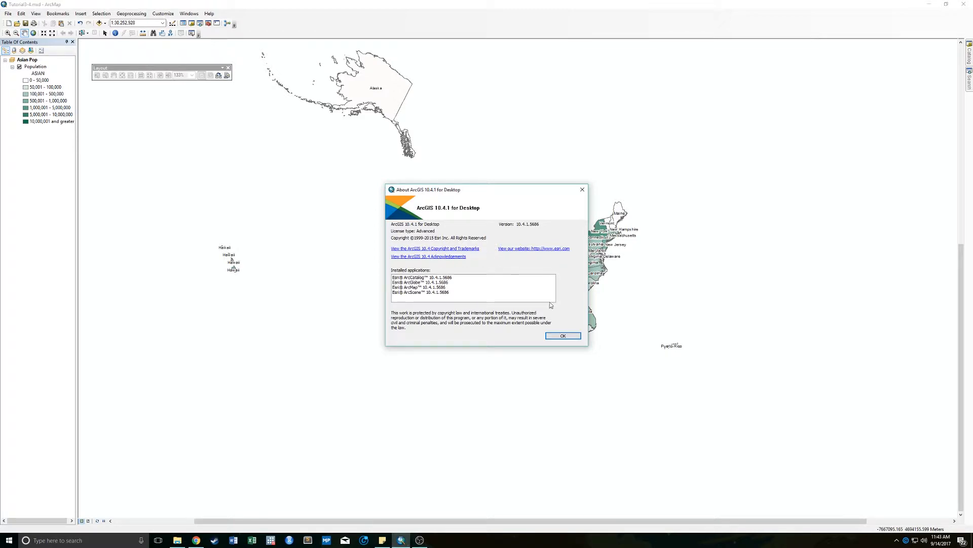
click(565, 335)
- Switch to Chrome and read the synopsis of Esri bug report BUG-000088466 about copying and pasting data frames
click(196, 540)
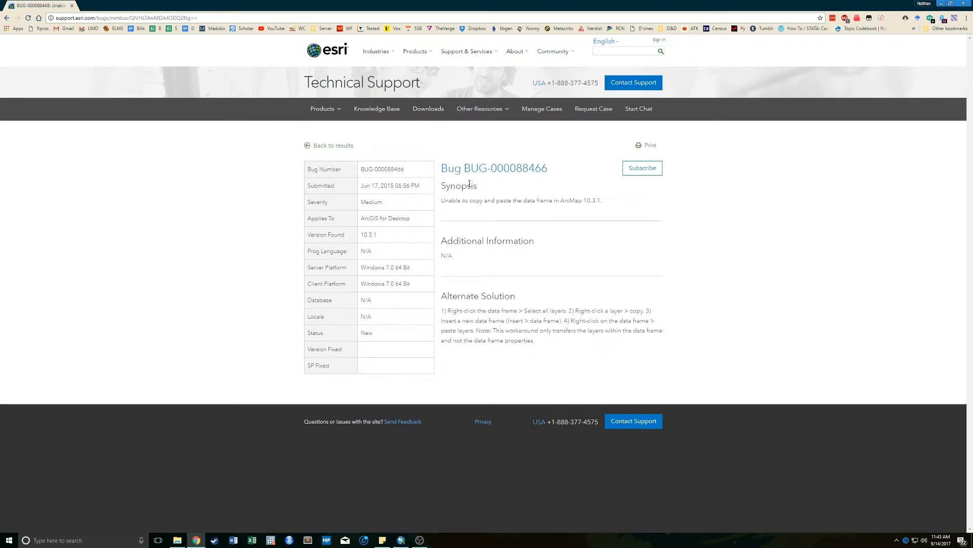
drag(440, 201, 628, 195)
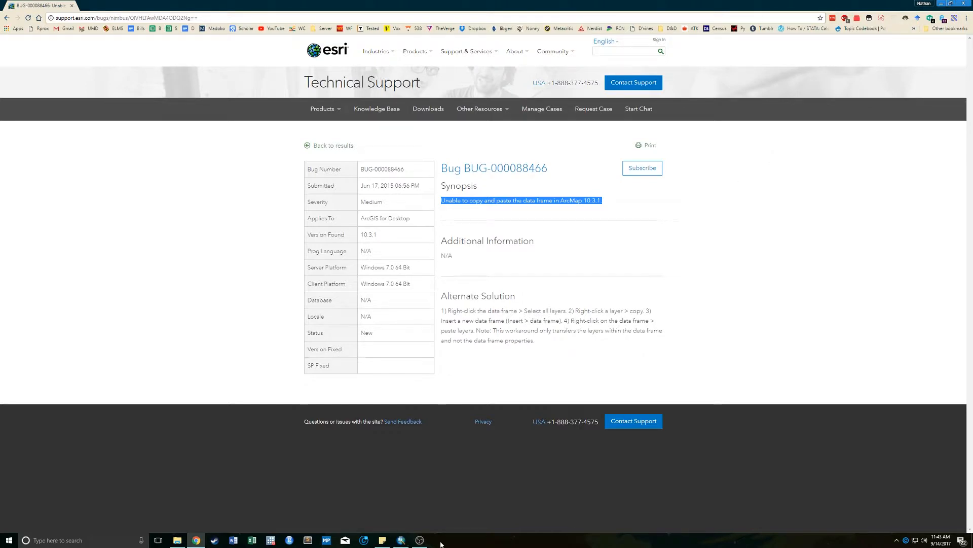
- Switch back to ArcMap and try once more to copy and paste the Asian Pop data frame
click(401, 540)
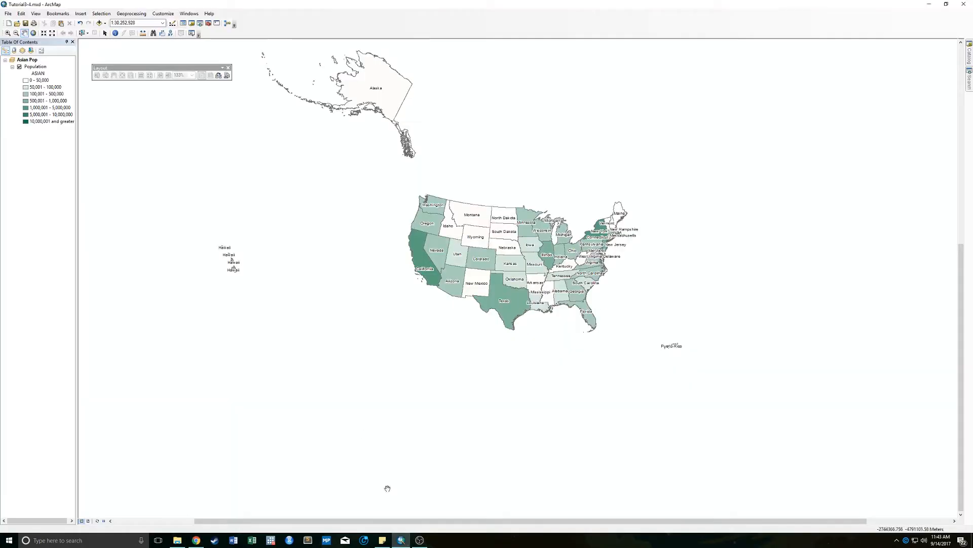
right_click(27, 60)
click(53, 92)
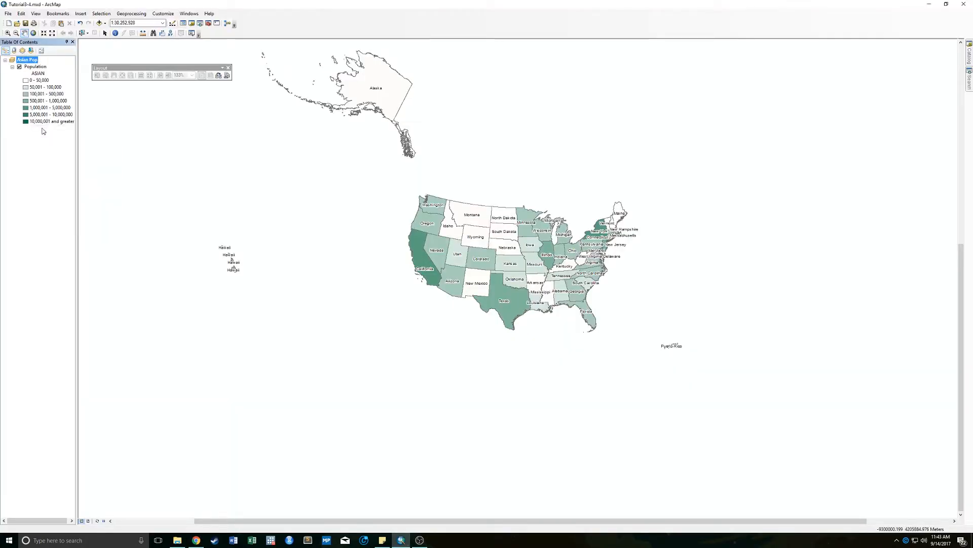
click(21, 13)
click(41, 59)
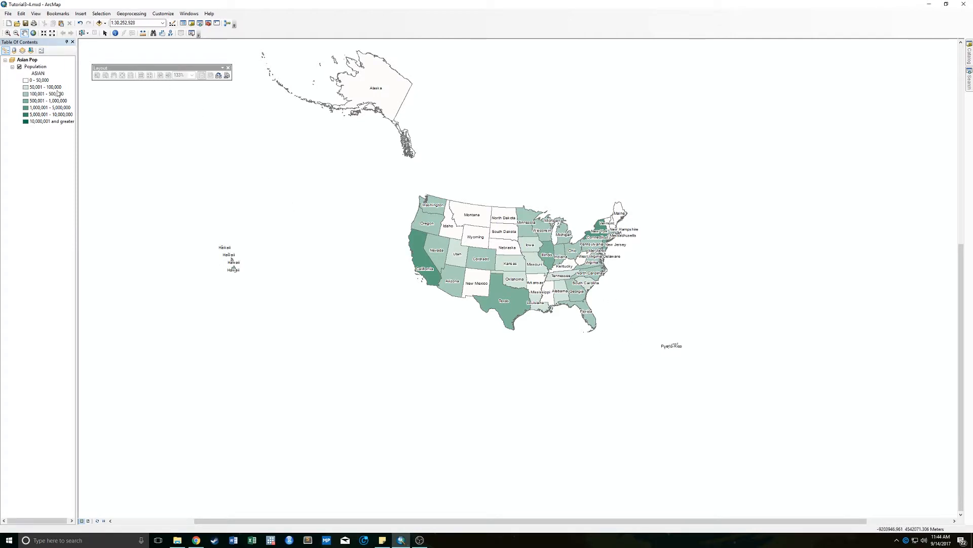
- Insert a new data frame and name it "Black Pop"
click(83, 14)
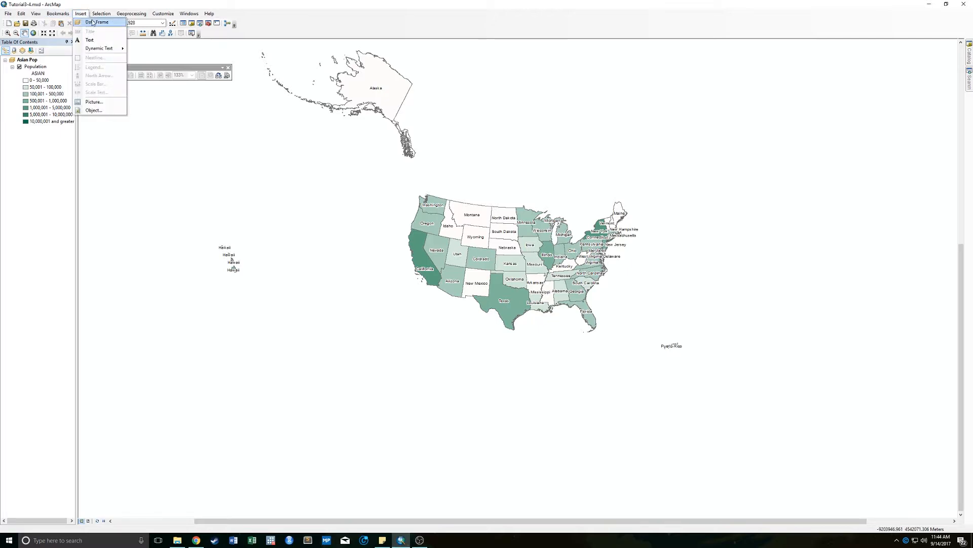
click(93, 22)
click(25, 136)
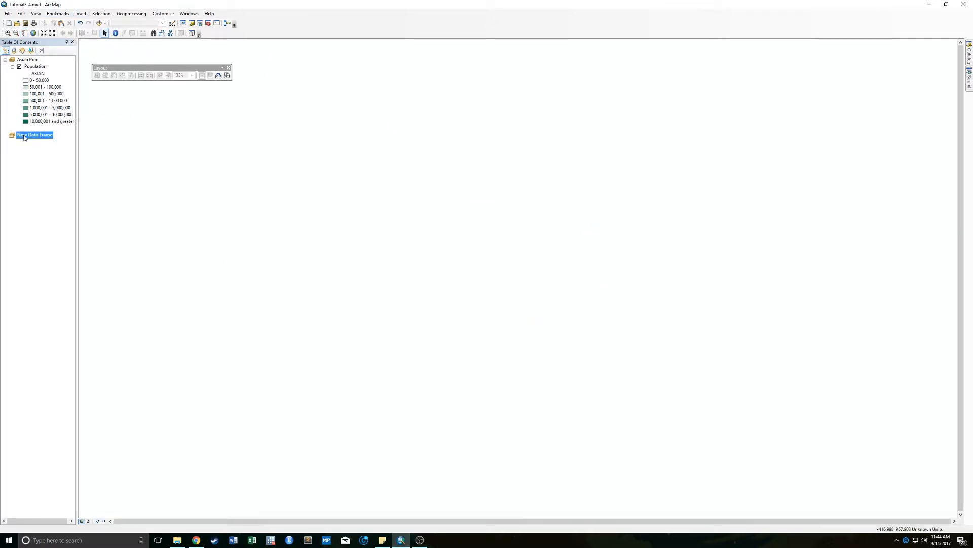
text(Bl)
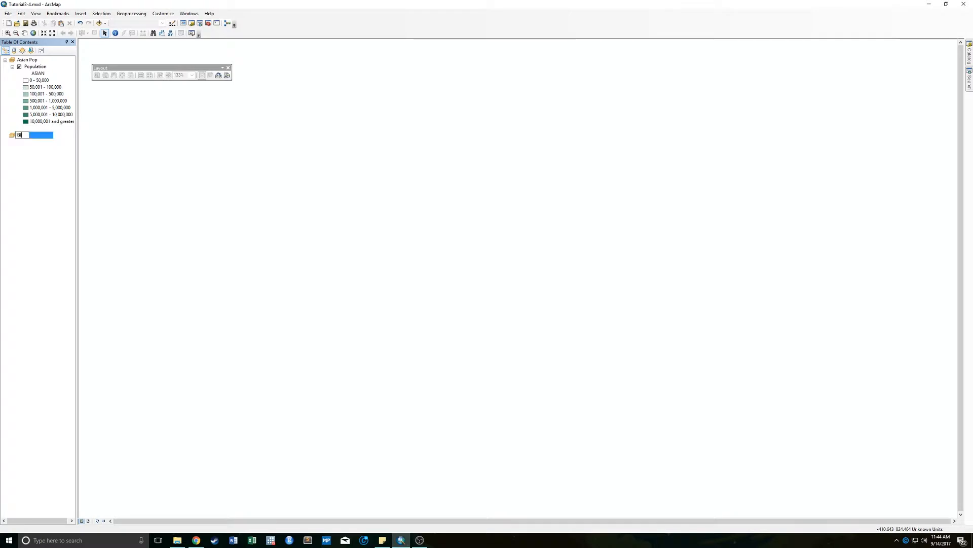
text(ack Pop)
key(Return)
click(42, 171)
- Copy the Population layer from the Asian Pop data frame and paste it into the Black Pop data frame
click(33, 69)
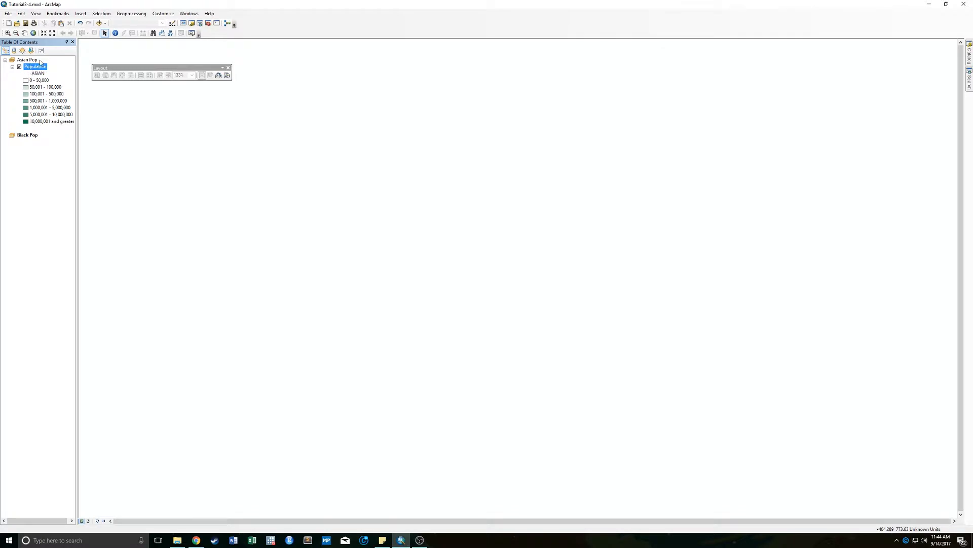
click(28, 61)
click(36, 67)
right_click(36, 69)
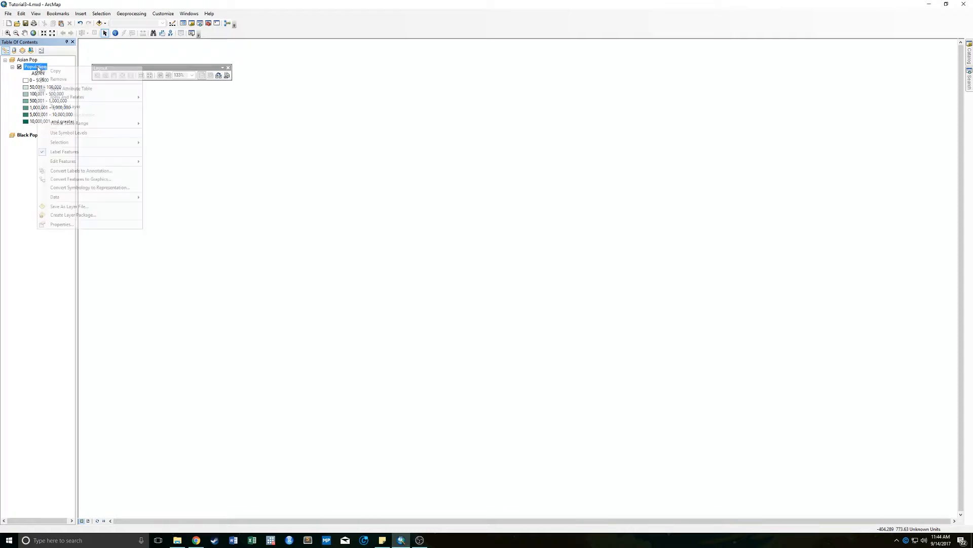
click(70, 73)
click(32, 153)
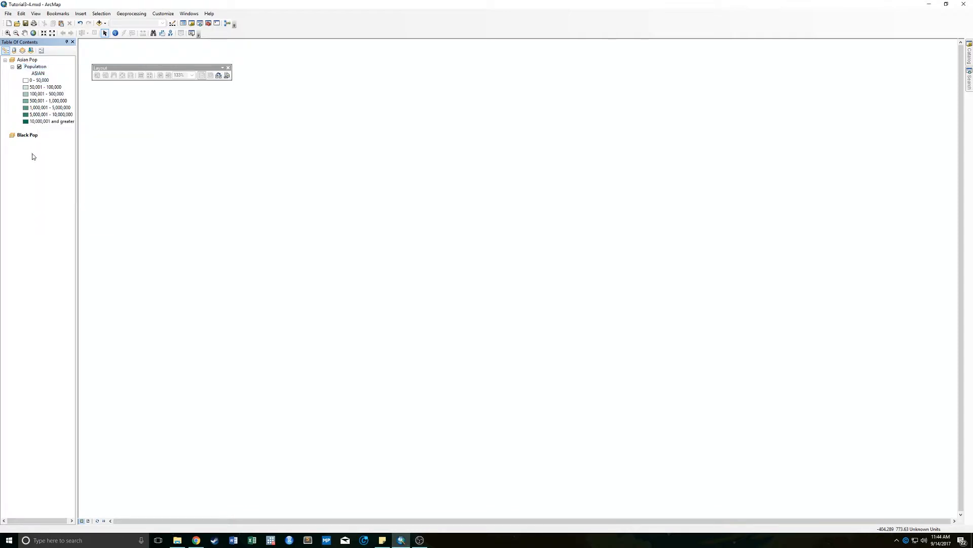
click(23, 137)
click(21, 14)
click(61, 54)
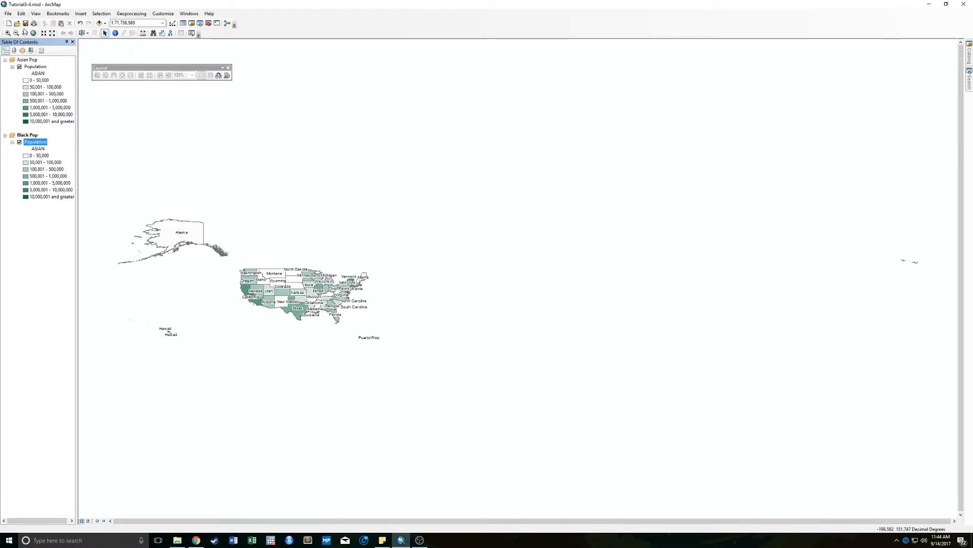
click(7, 33)
drag(233, 259, 376, 336)
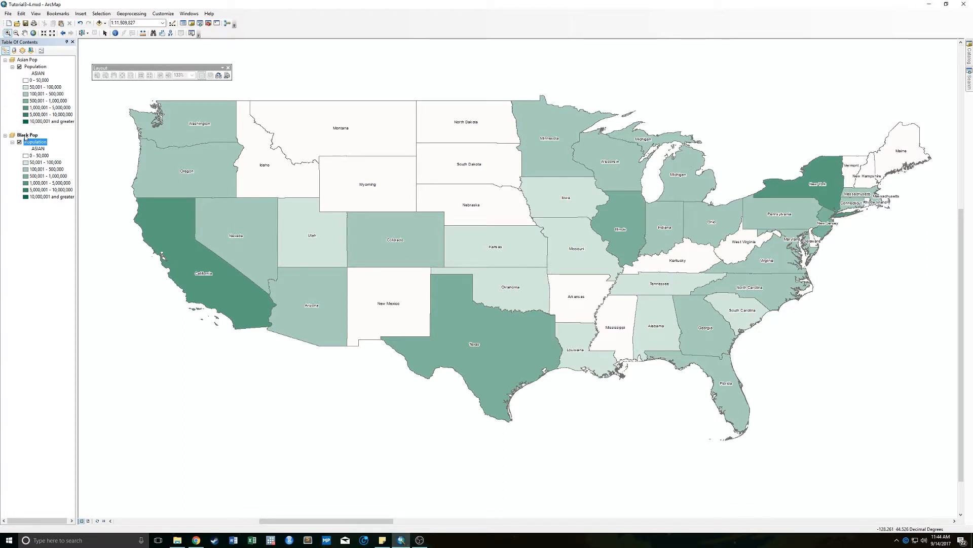
- Activate the Asian Pop data frame and review the symbology and label properties of its Population layer
right_click(23, 62)
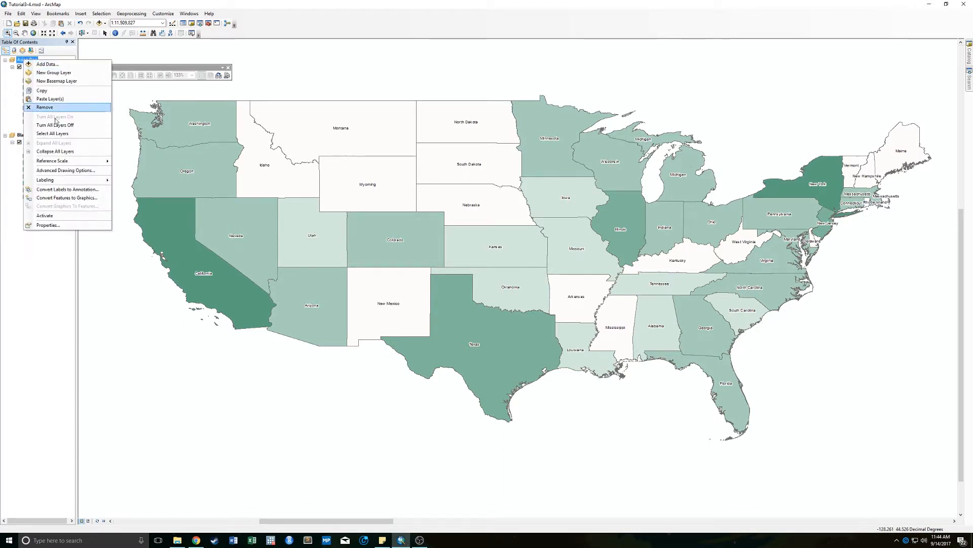
click(73, 216)
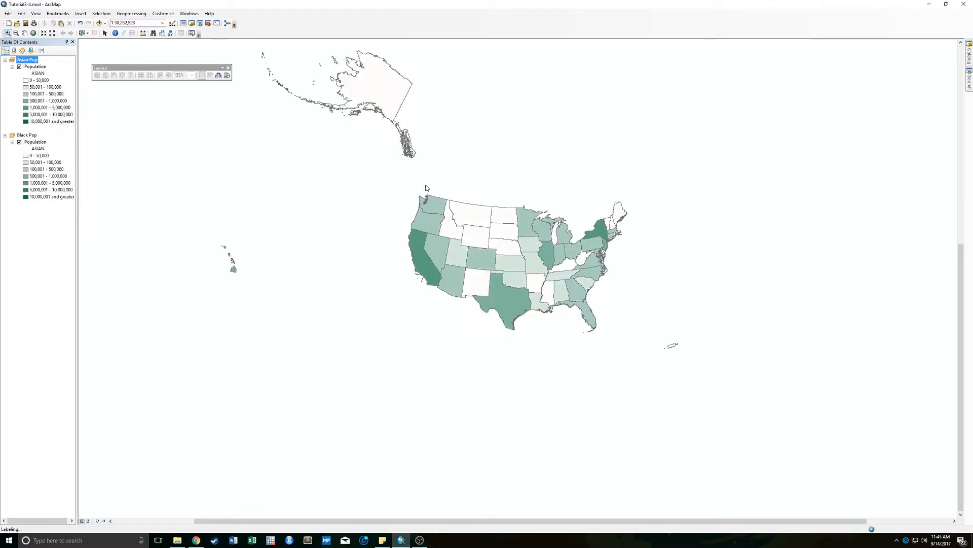
middle_click(404, 260)
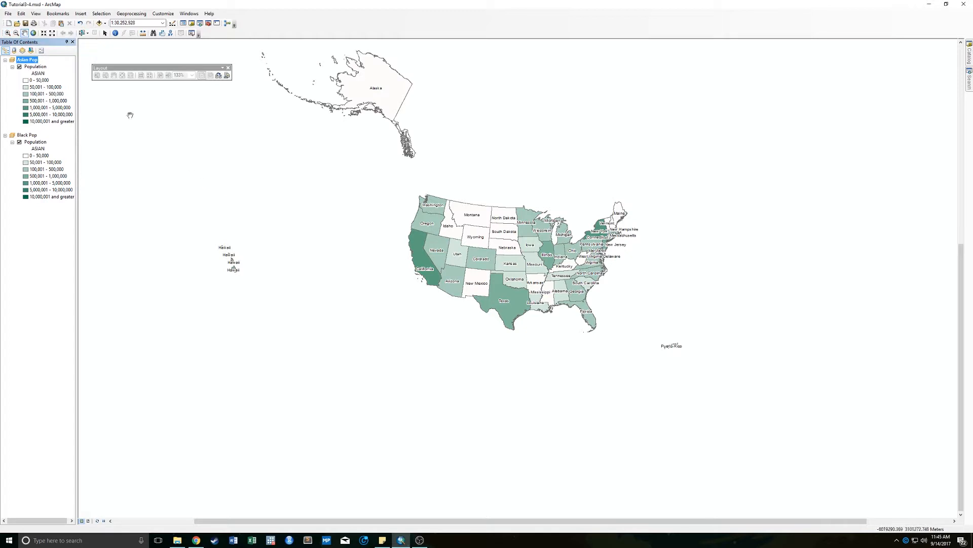
right_click(35, 67)
click(76, 222)
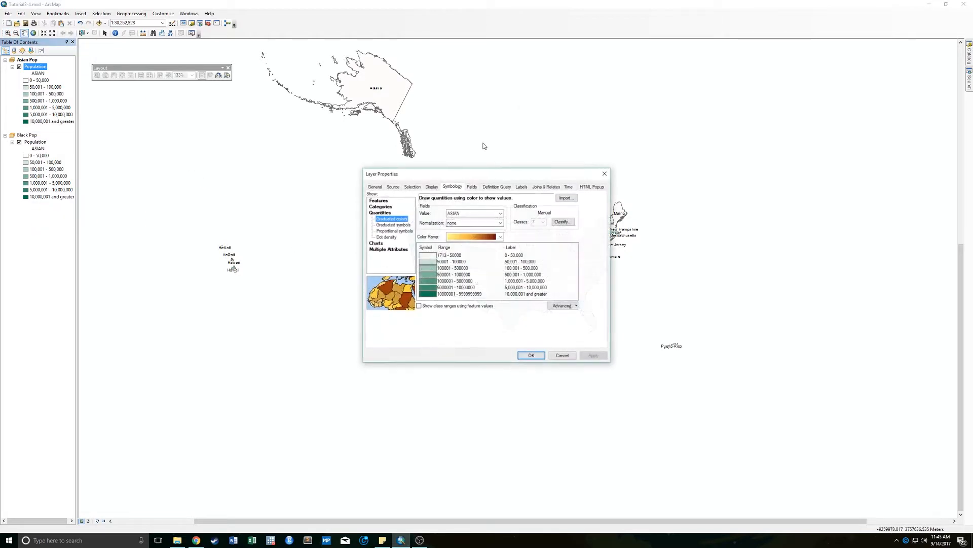
click(518, 187)
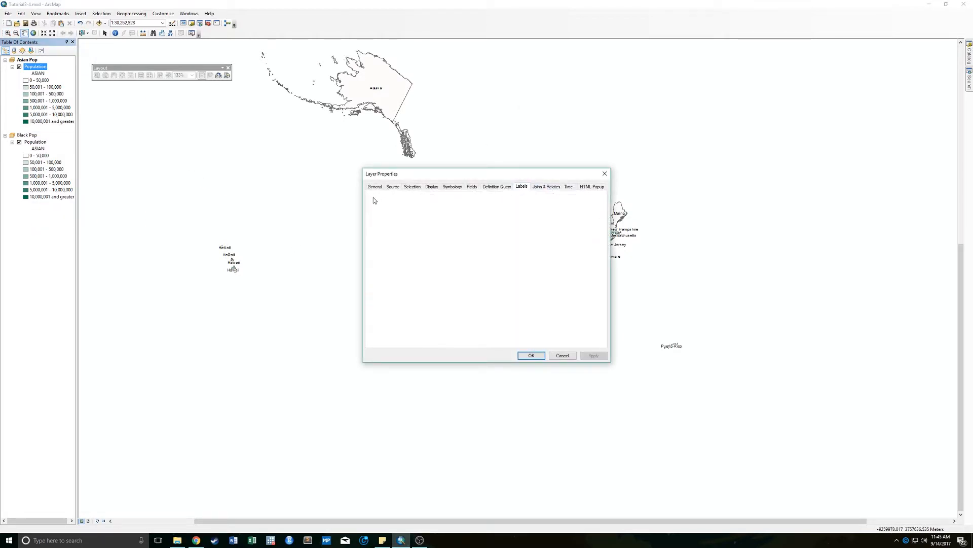
click(531, 355)
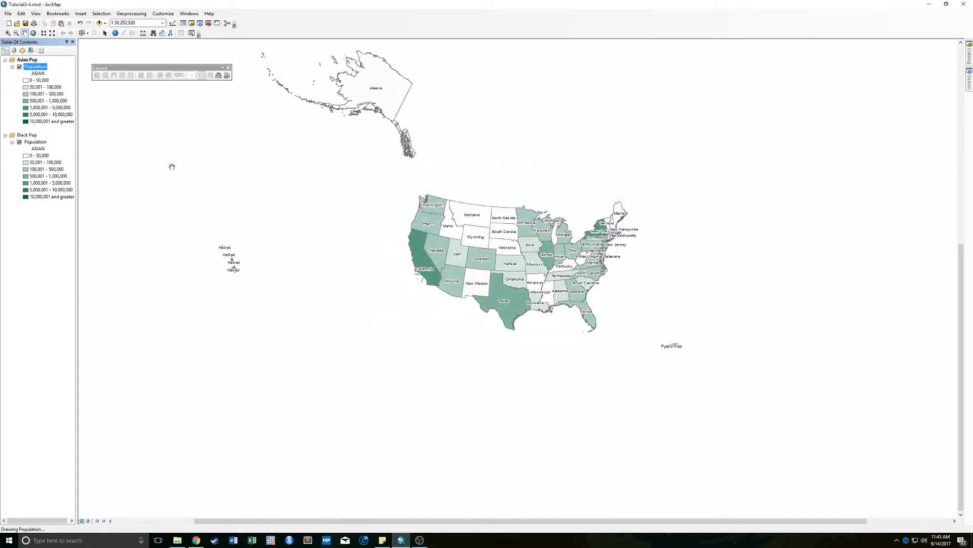
- Review the label settings of the Population layer in the Black Pop data frame
right_click(35, 141)
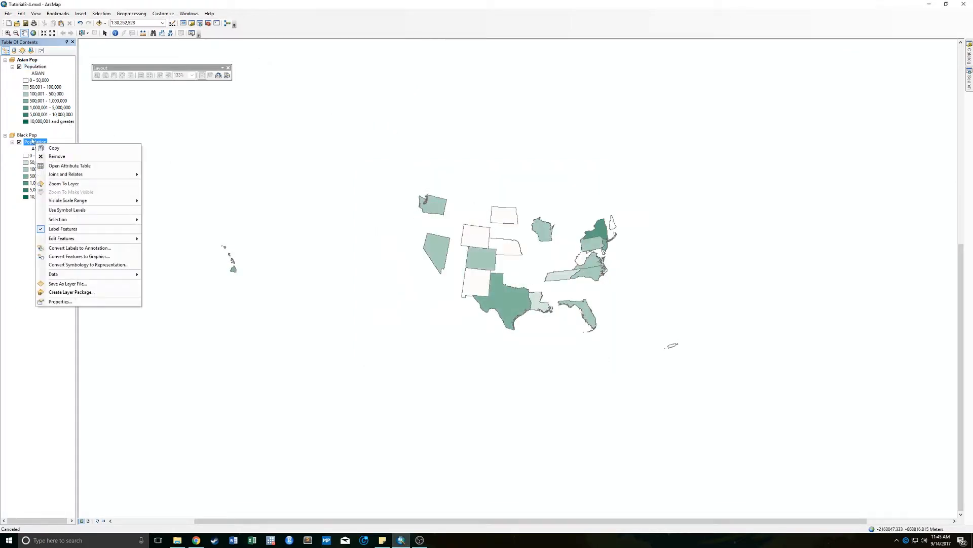
click(61, 302)
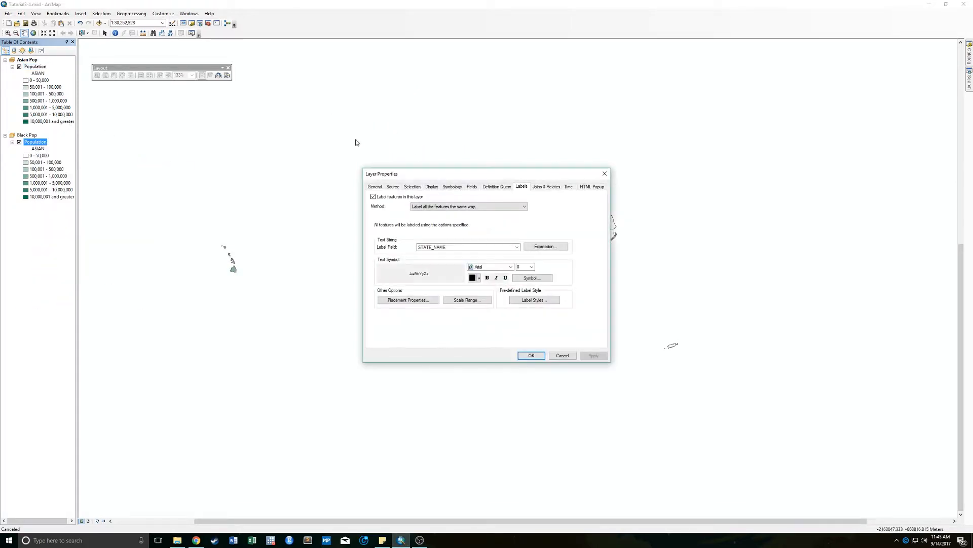
click(529, 355)
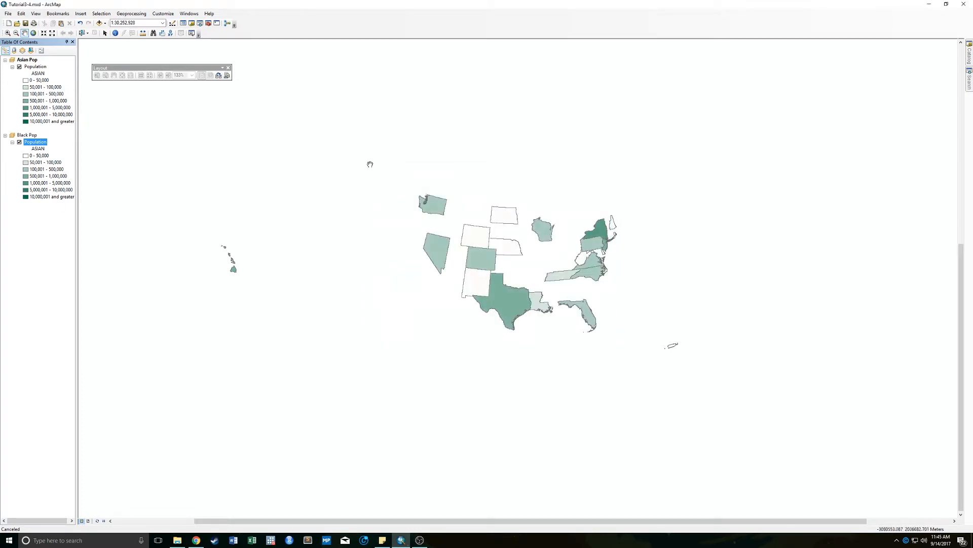
- Activate the Black Pop data frame and set its projected coordinate system to North America Albers Equal Area Conic, accepting the geographic coordinate system difference
right_click(32, 136)
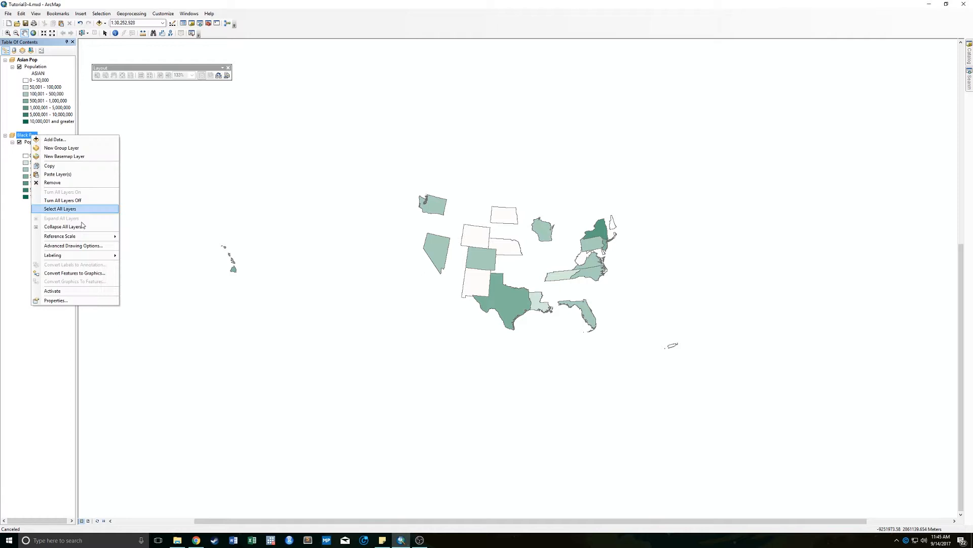
click(62, 289)
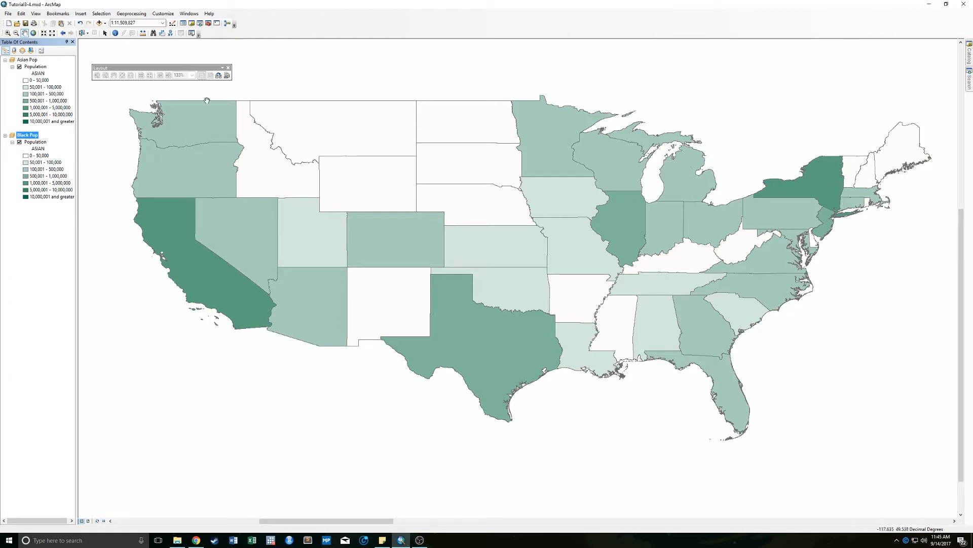
right_click(31, 137)
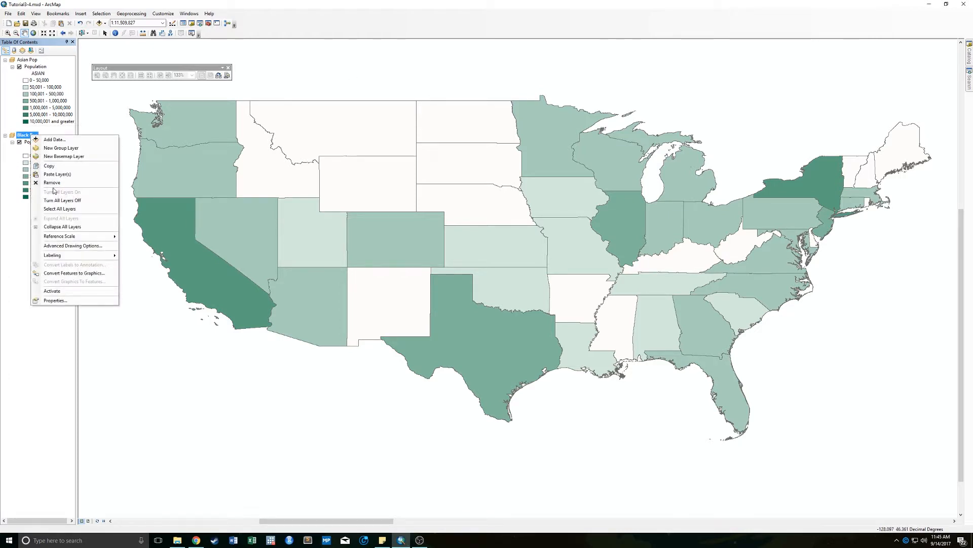
click(46, 302)
click(488, 168)
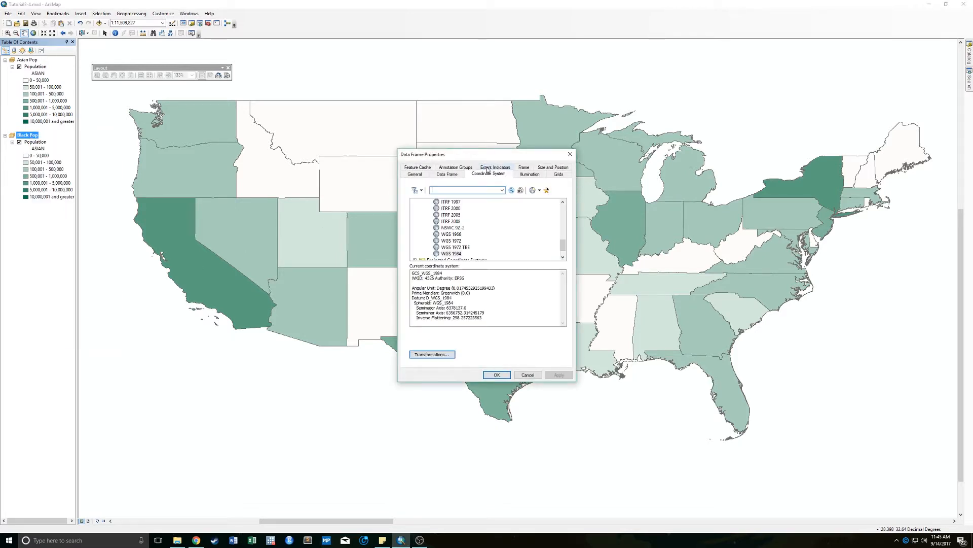
scroll(519, 213, down, 1)
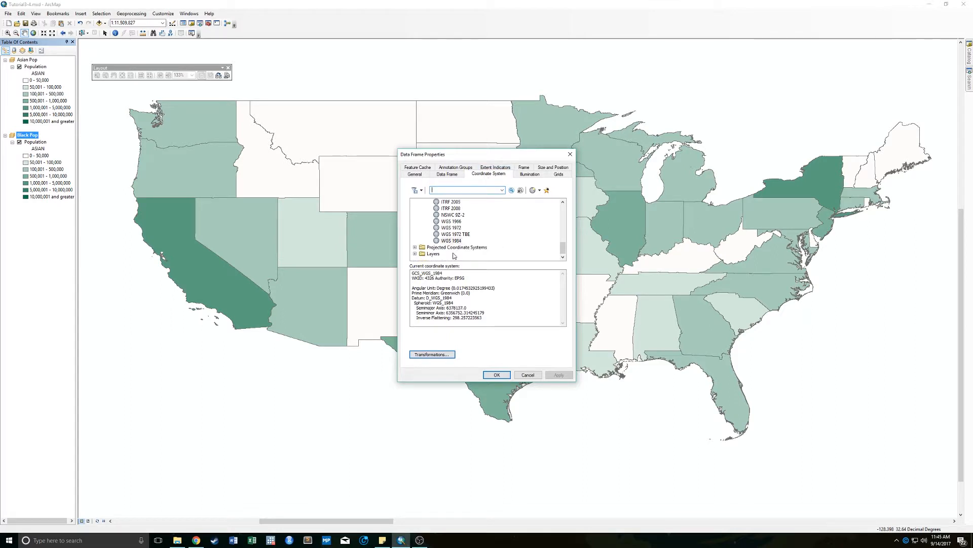
click(436, 247)
click(415, 248)
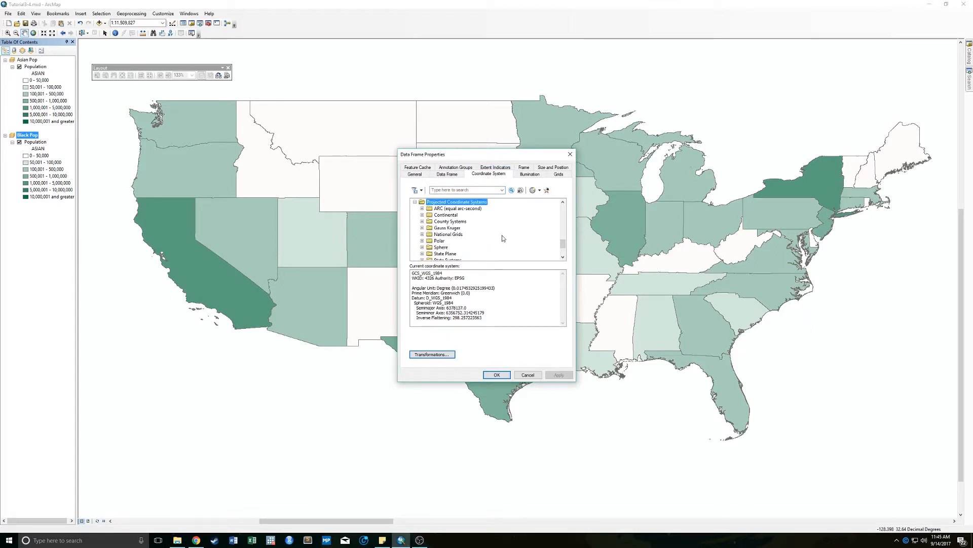
click(422, 215)
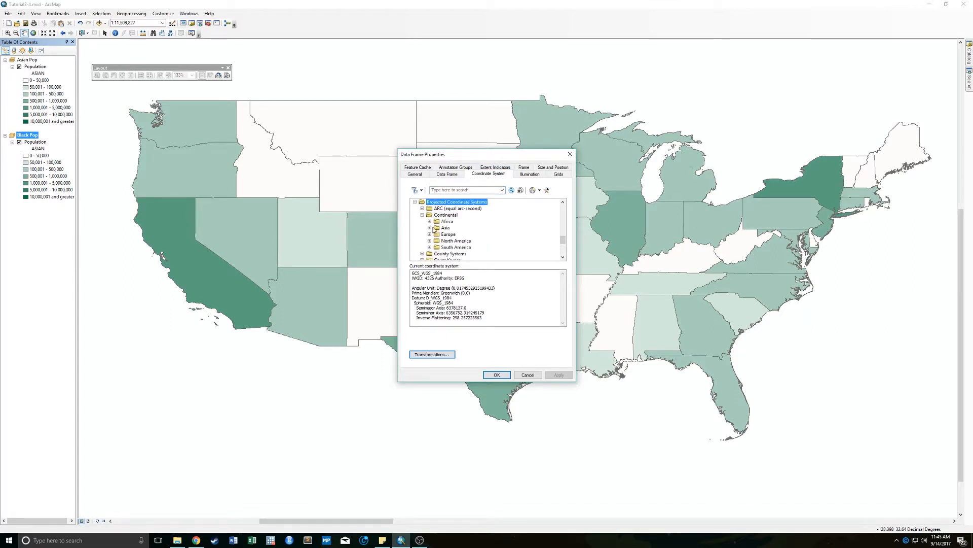
click(429, 241)
scroll(474, 235, down, 3)
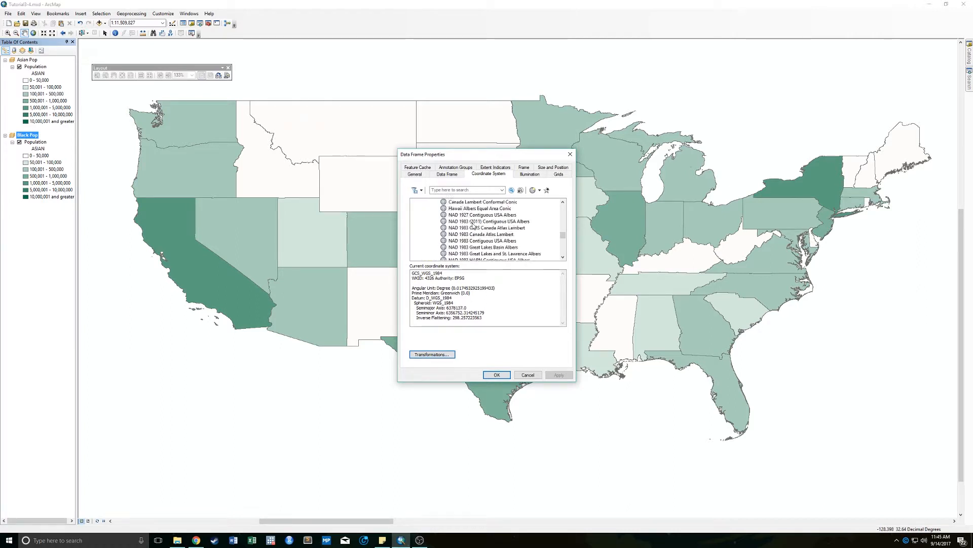
click(477, 235)
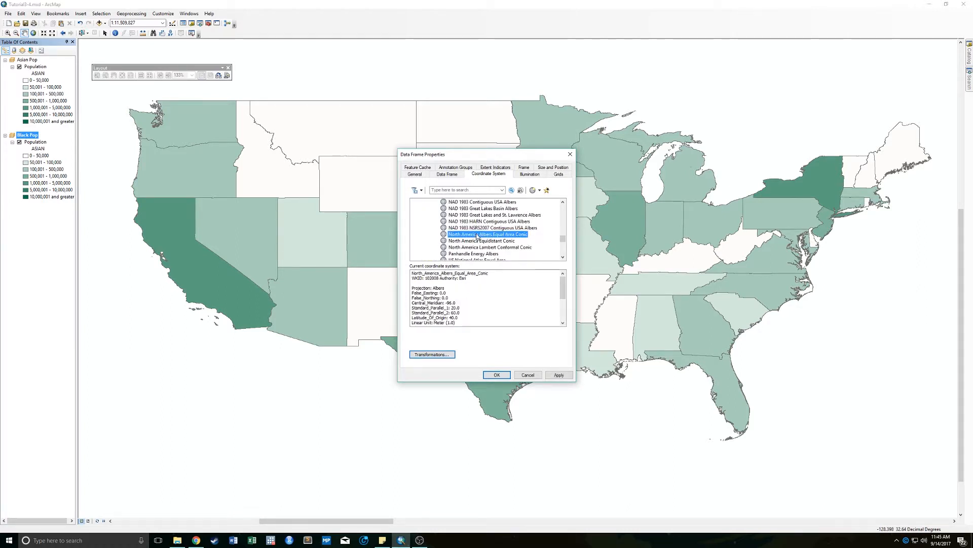
click(497, 375)
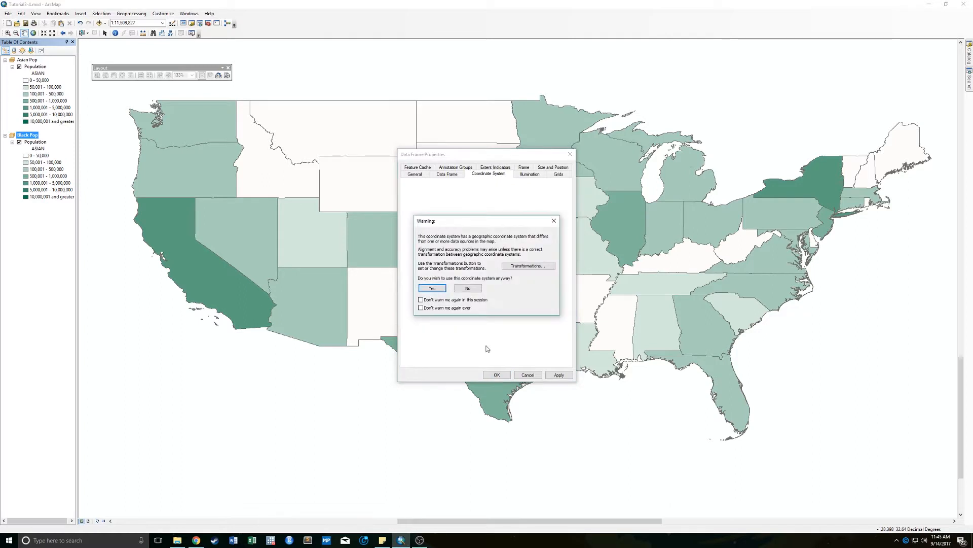
click(432, 288)
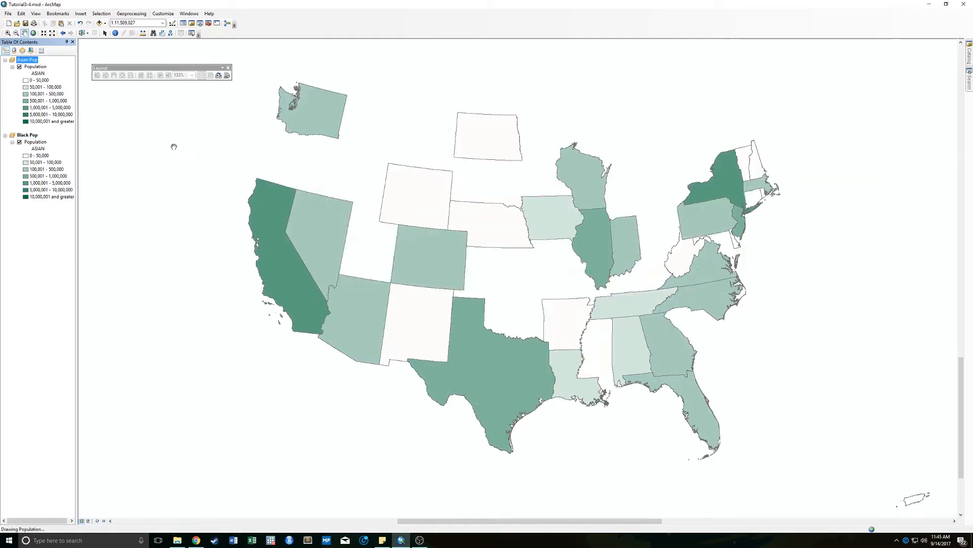
right_click(30, 67)
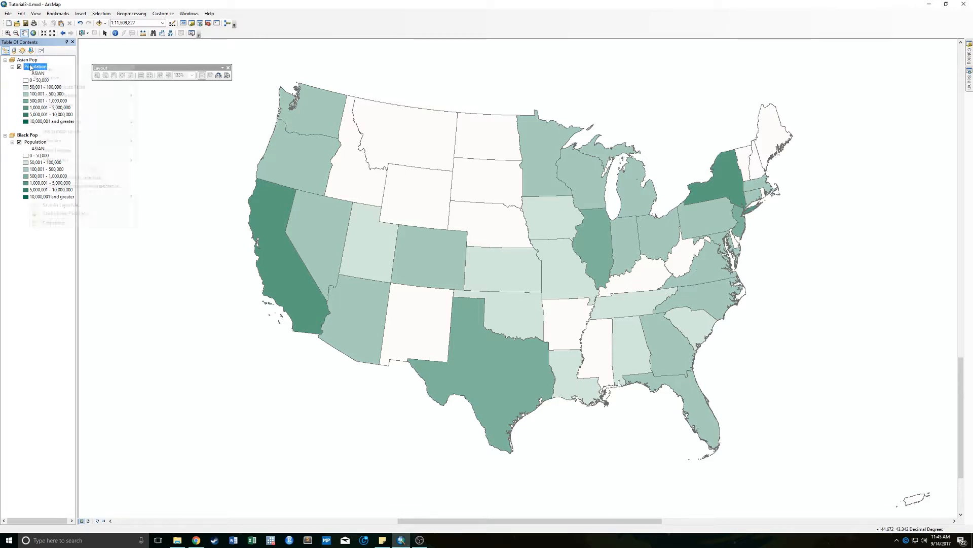
click(51, 223)
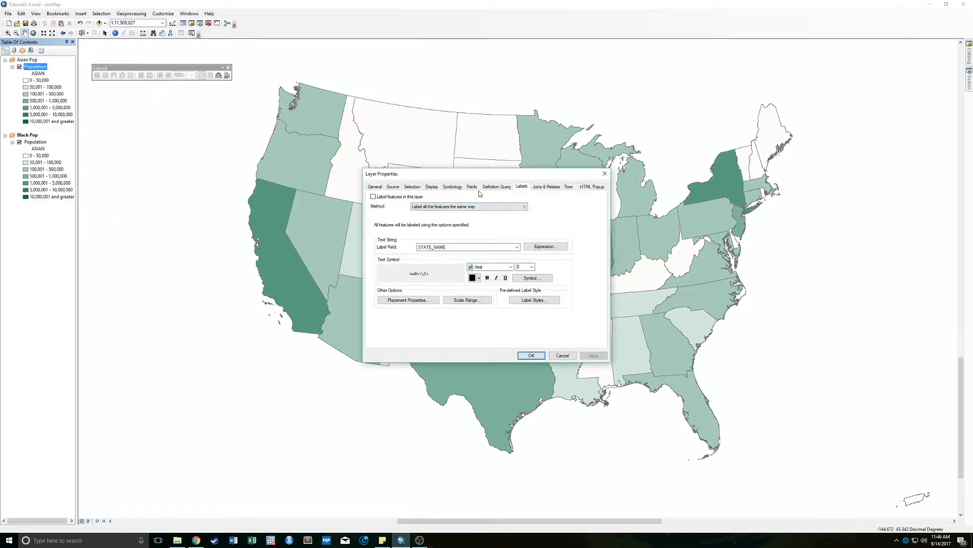
click(604, 174)
- Activate the Asian Pop data frame and set its coordinate system to North America Albers Equal Area Conic
right_click(32, 59)
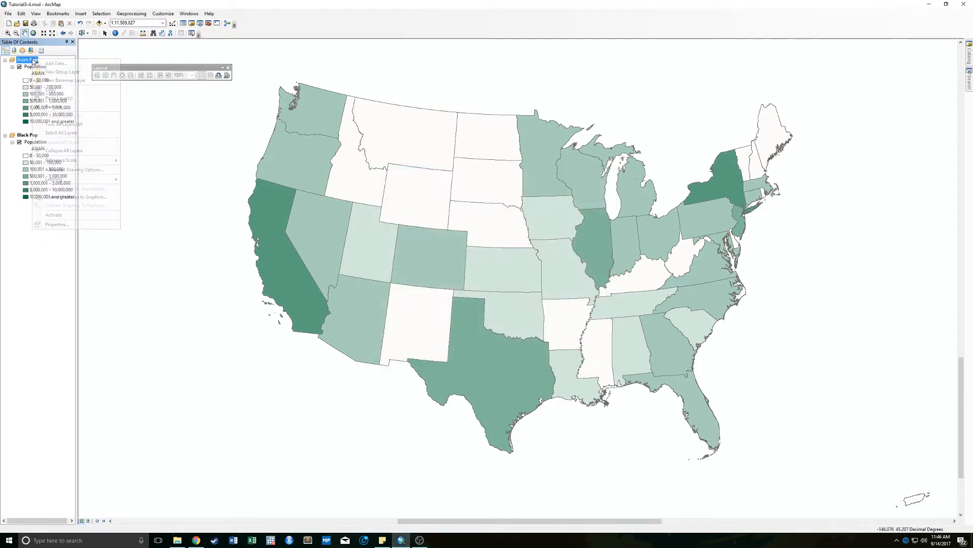
click(70, 215)
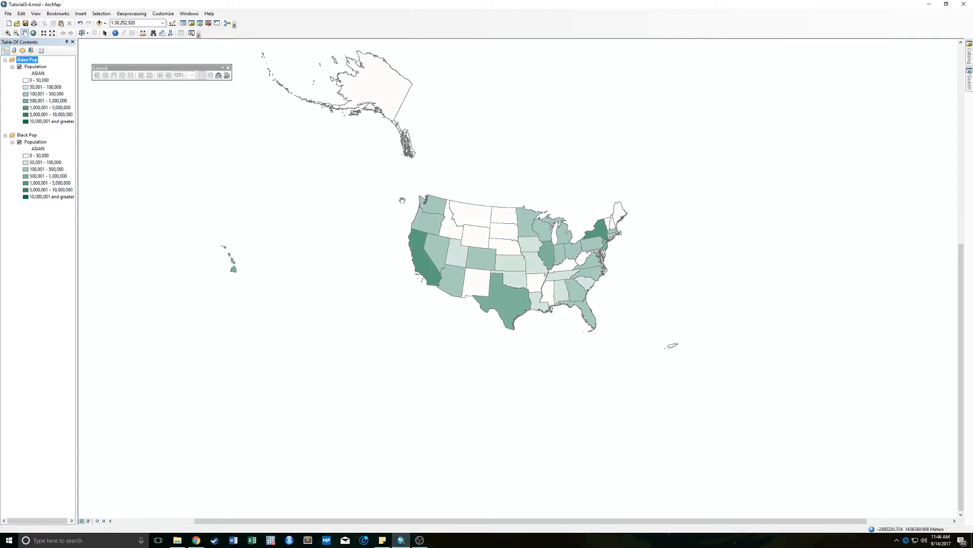
right_click(26, 60)
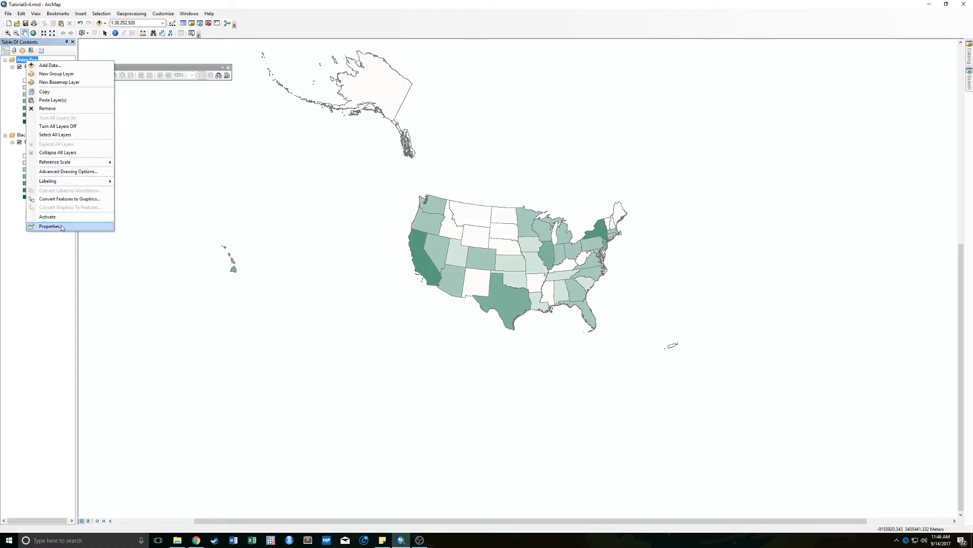
click(49, 226)
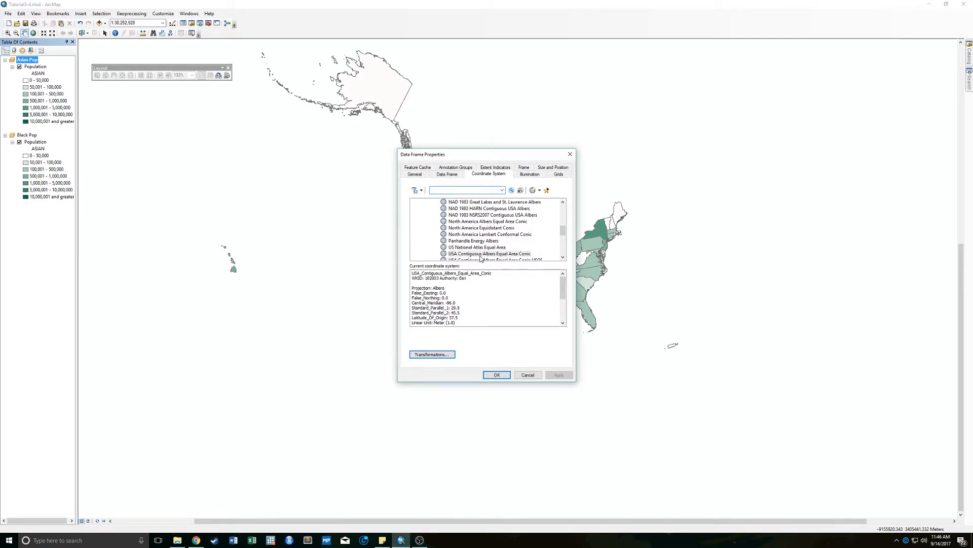
click(475, 222)
click(496, 375)
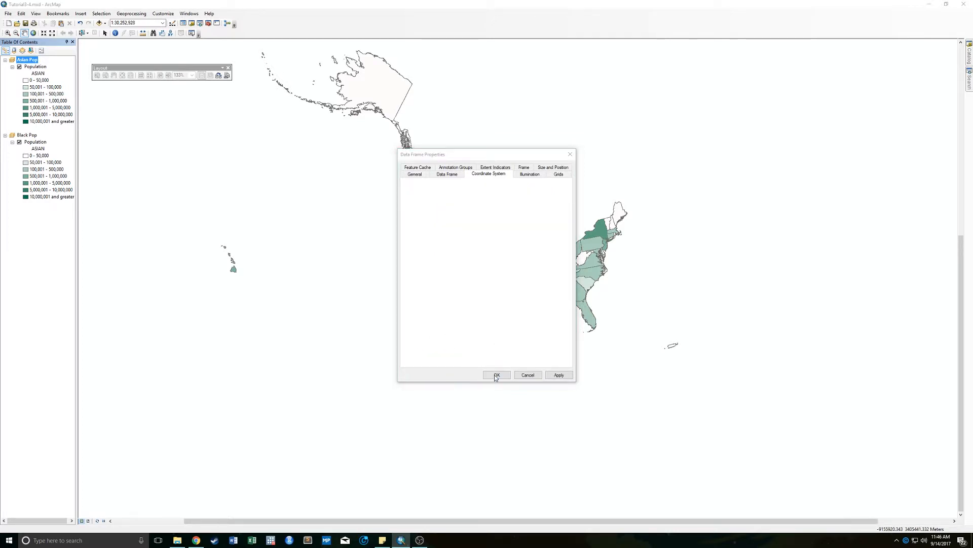
click(433, 289)
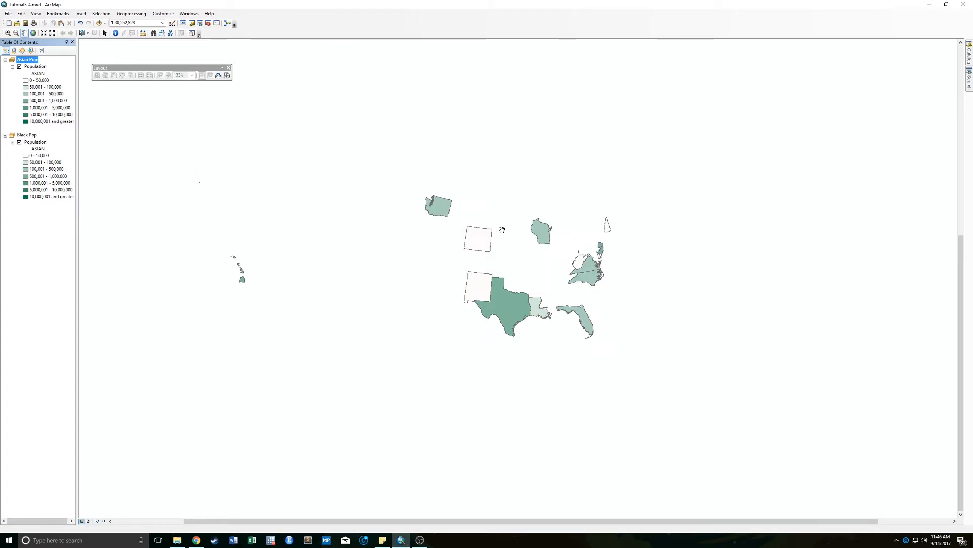
- Activate the Black Pop data frame and import the complete symbology definition into its Population layer, matching the value field to BLACK
right_click(32, 136)
click(63, 296)
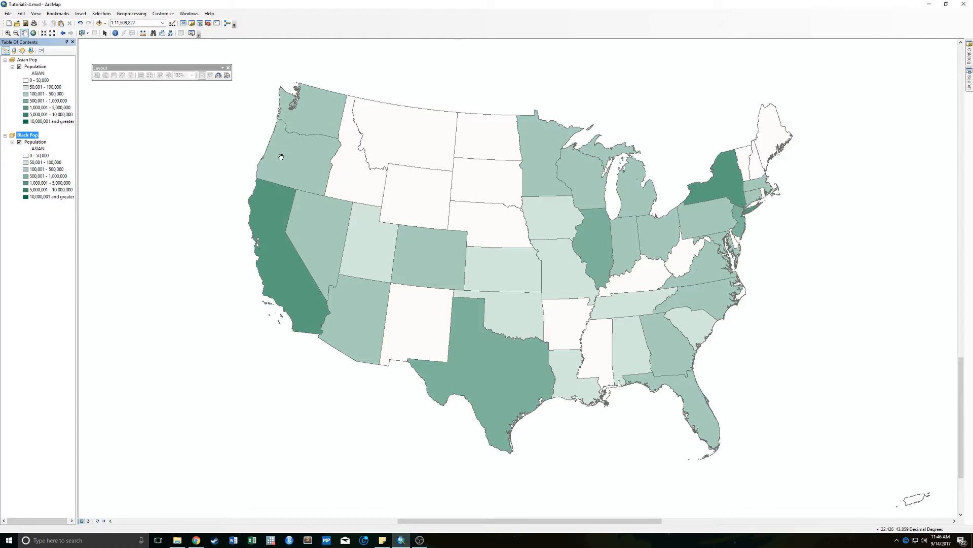
right_click(32, 144)
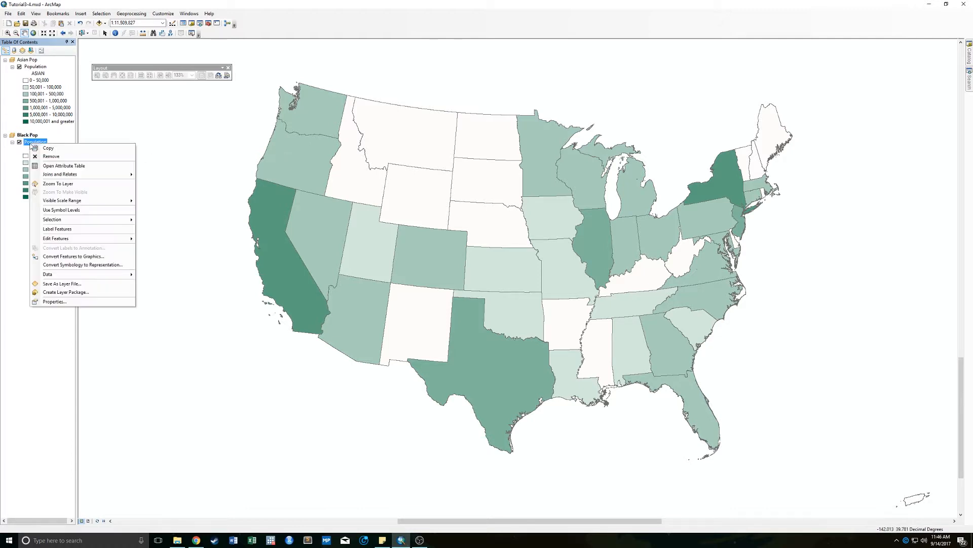
click(51, 302)
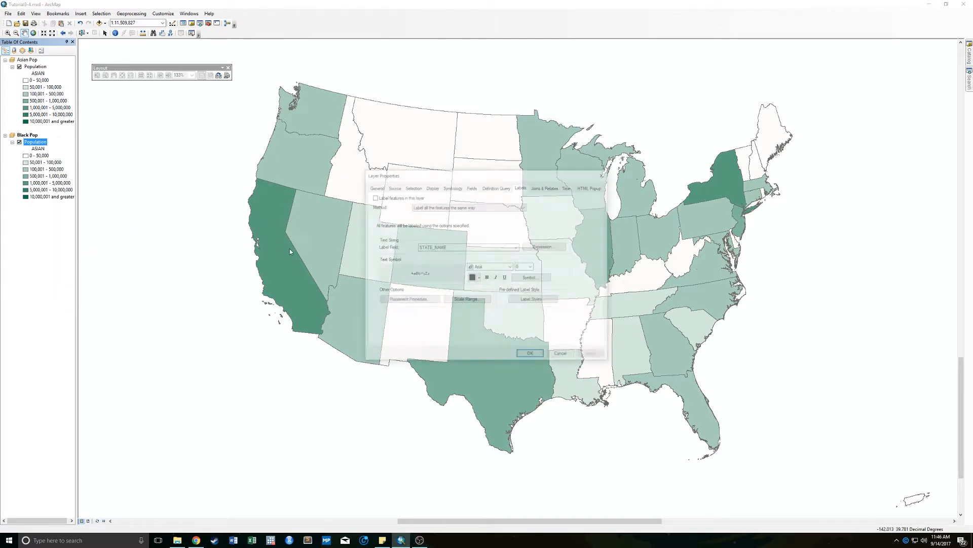
click(449, 187)
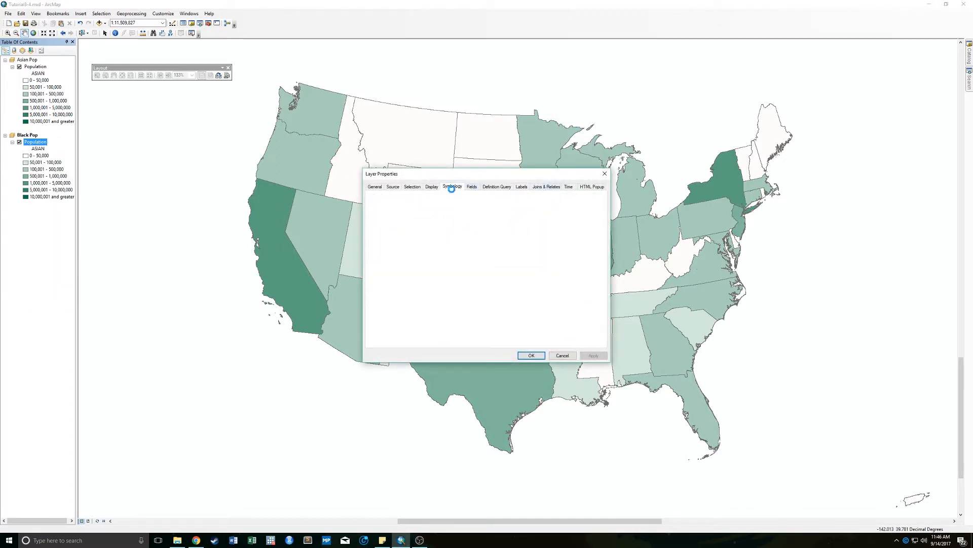
click(566, 198)
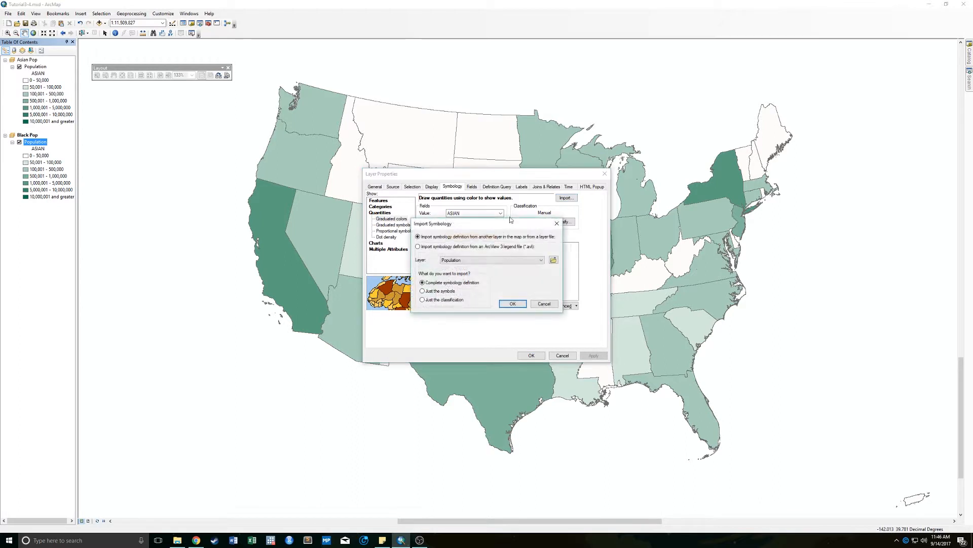
click(554, 259)
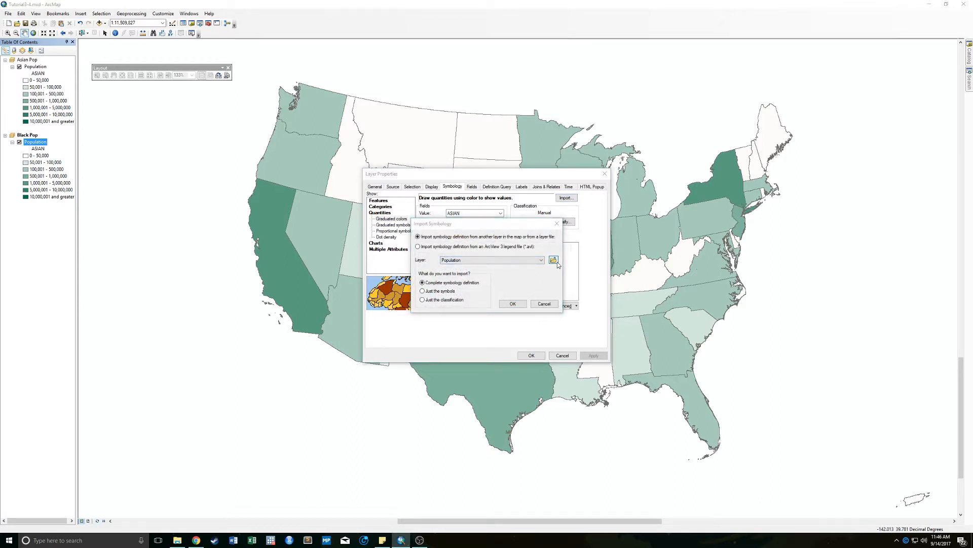
click(420, 231)
double_click(419, 233)
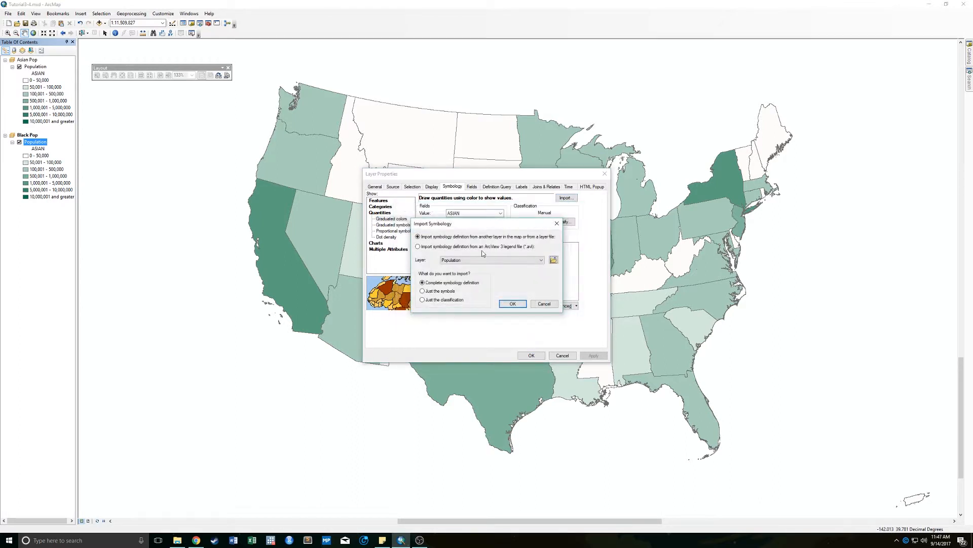
click(510, 304)
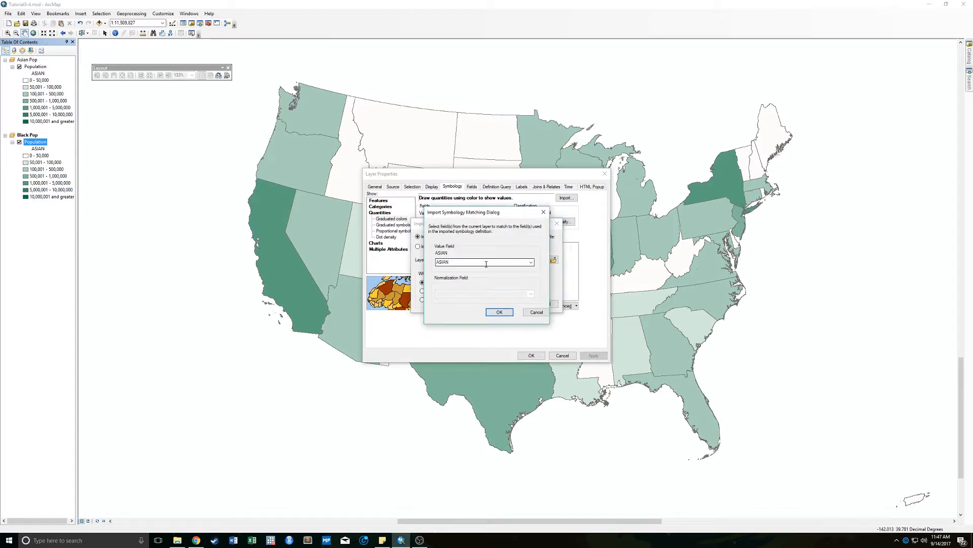
click(486, 264)
click(530, 263)
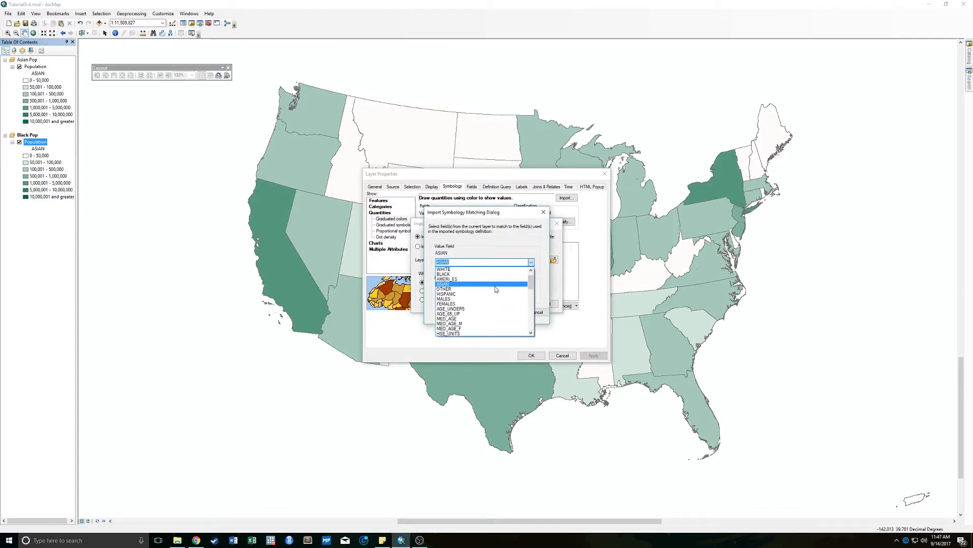
click(482, 282)
click(499, 312)
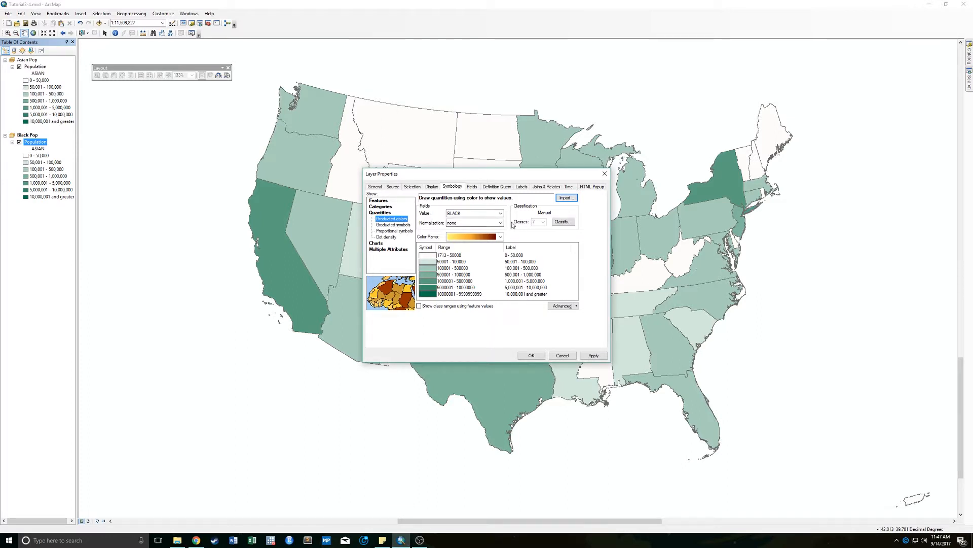
- Reduce the Black Pop layer's color ramp to one algorithmic ramp running from white to dark blue and apply it
right_click(476, 238)
click(498, 251)
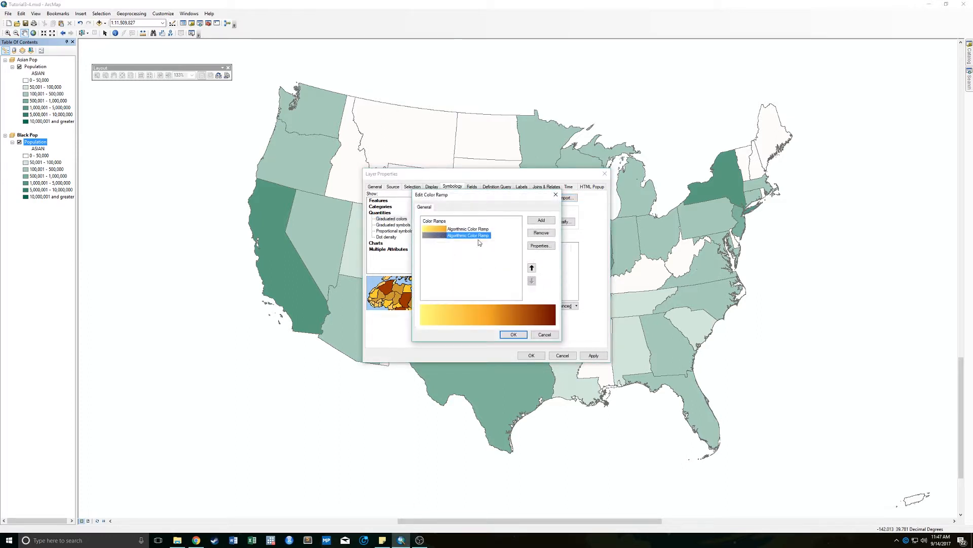
click(539, 234)
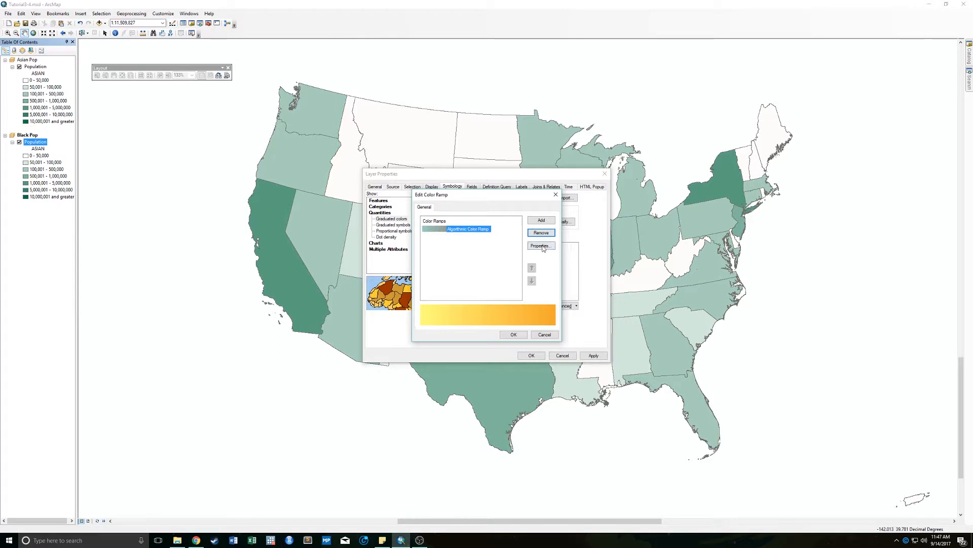
click(541, 246)
click(472, 234)
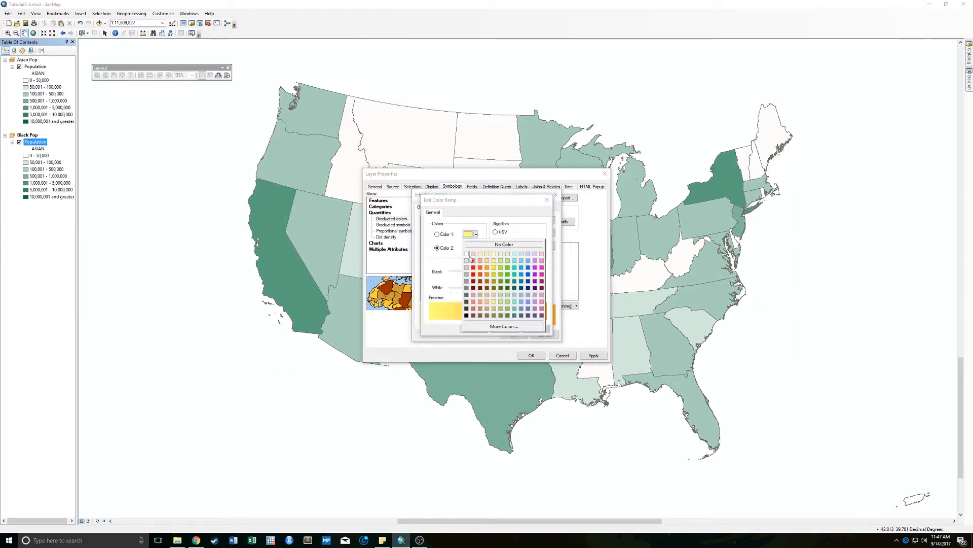
click(467, 254)
click(473, 248)
click(528, 301)
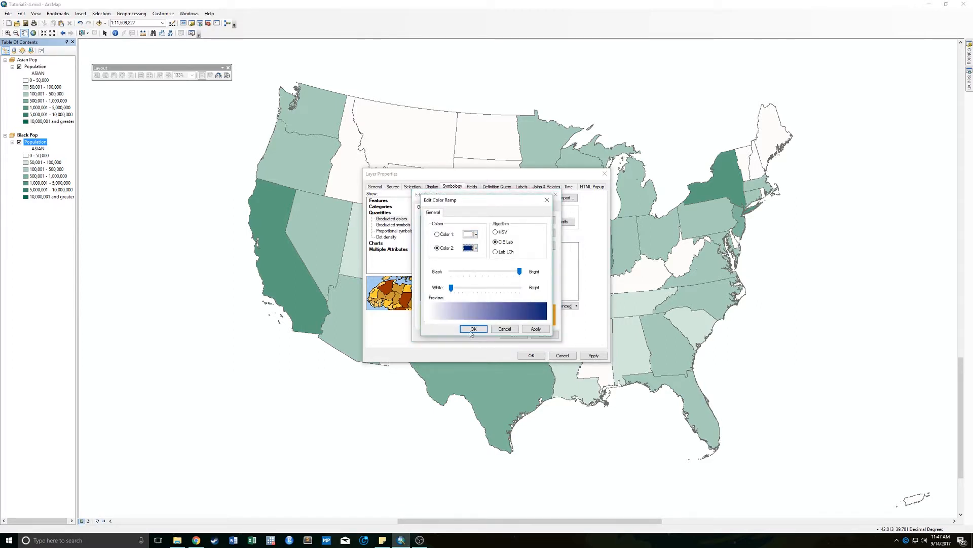
click(473, 328)
click(514, 335)
click(530, 354)
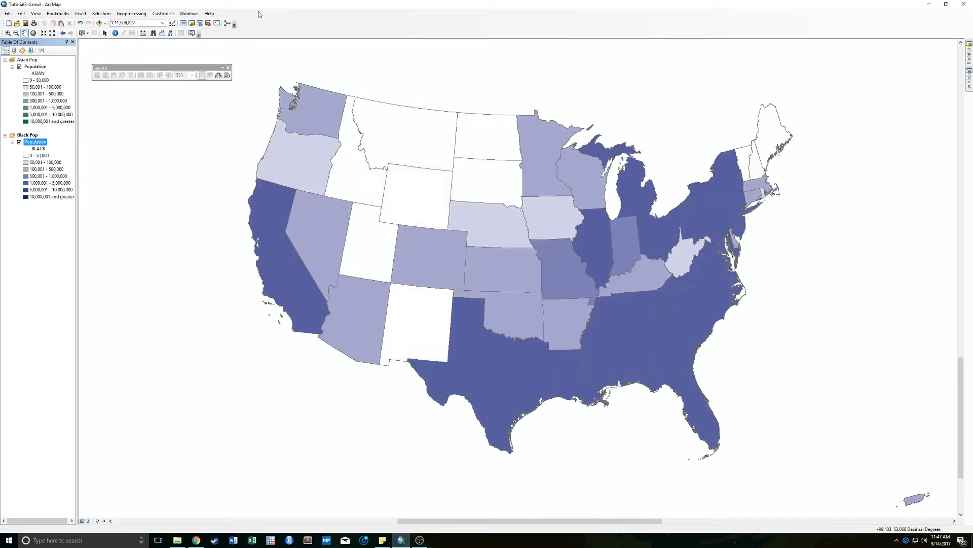
- Activate the Asian Pop data frame
right_click(28, 61)
click(58, 217)
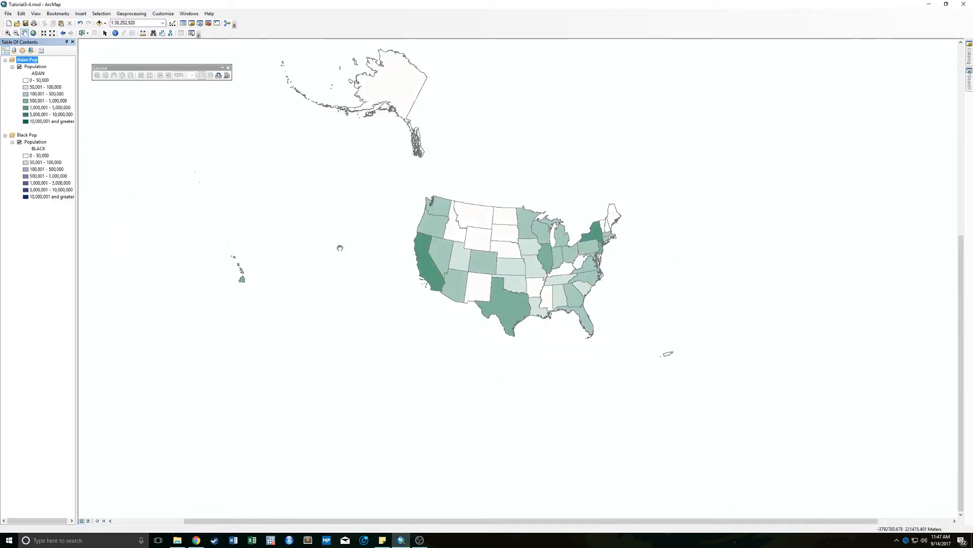
- Activate the Black Pop data frame to view its map, and reactivate the Asian Pop data frame
right_click(33, 140)
right_click(29, 132)
right_click(31, 136)
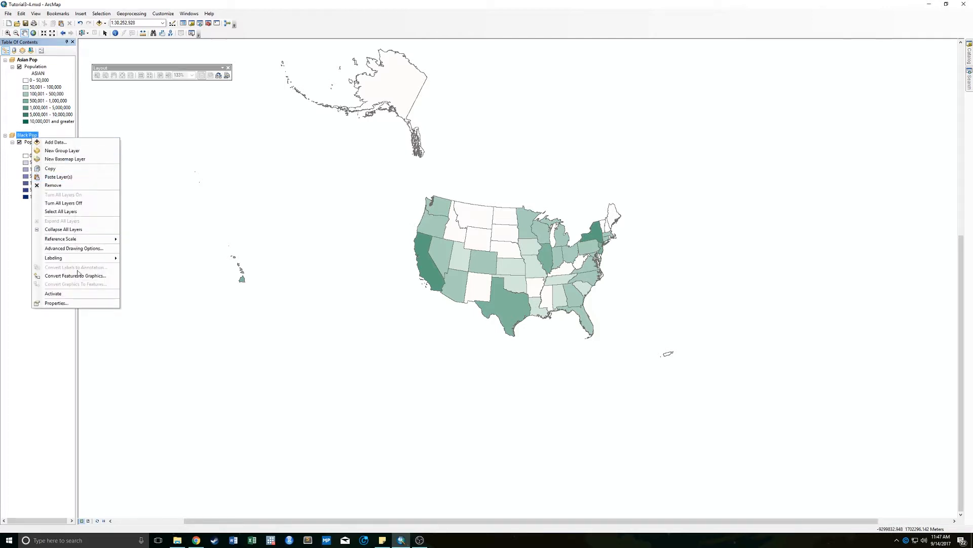
click(53, 294)
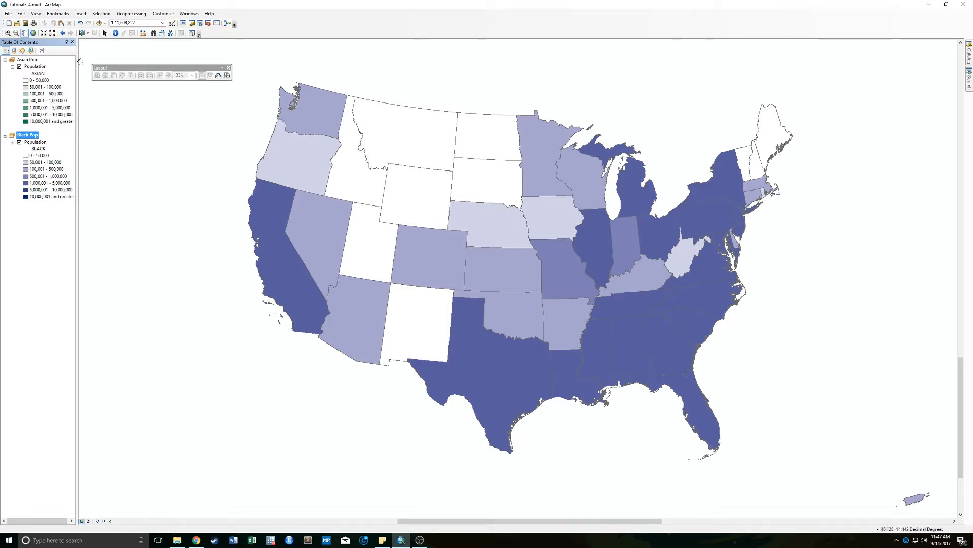
right_click(20, 60)
click(66, 218)
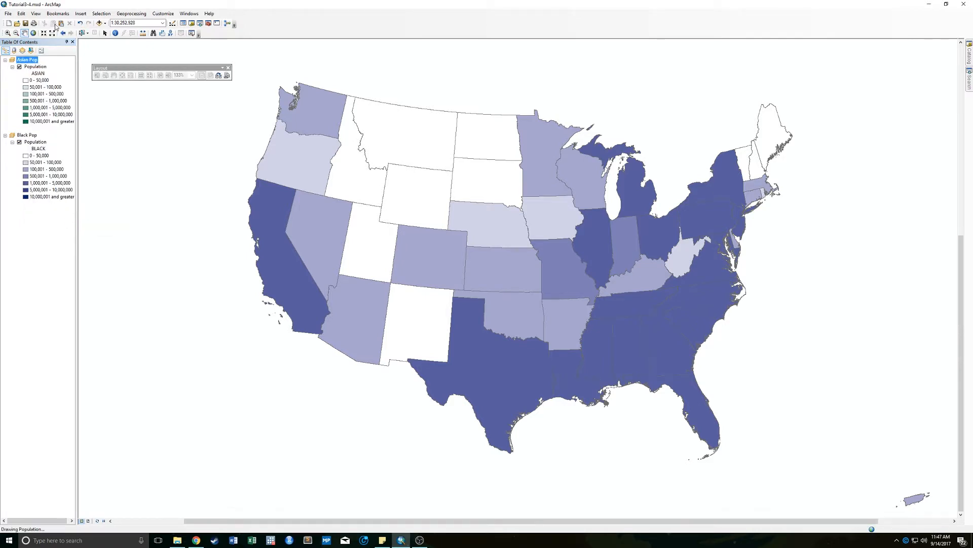
- Switch to layout view and separate the overlapping frames, placing Black Pop low on the page and Asian Pop above it
click(35, 14)
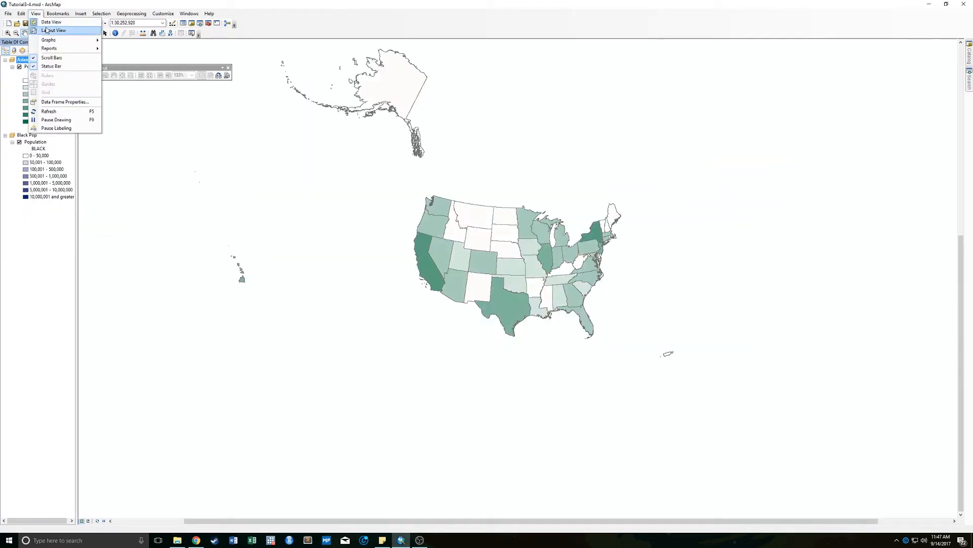
click(47, 30)
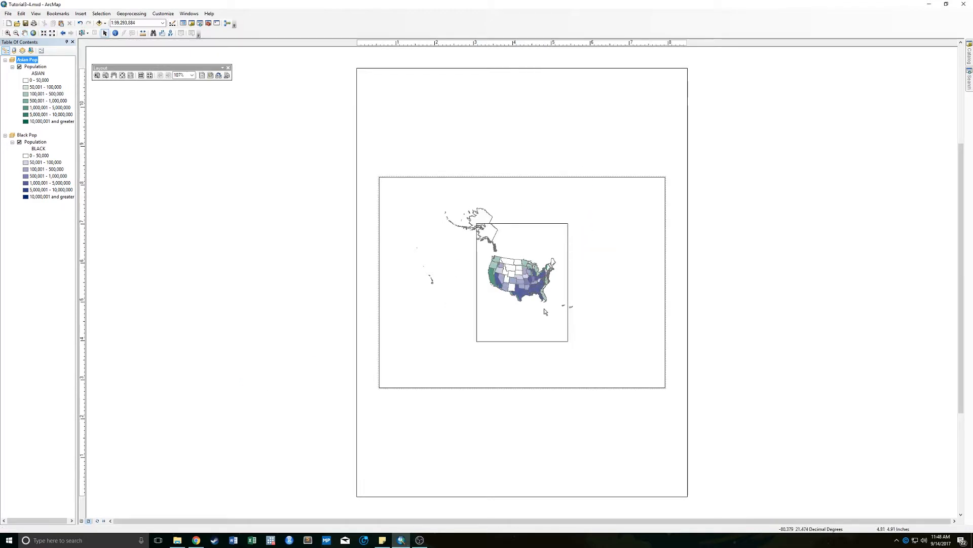
drag(520, 294, 477, 404)
click(432, 298)
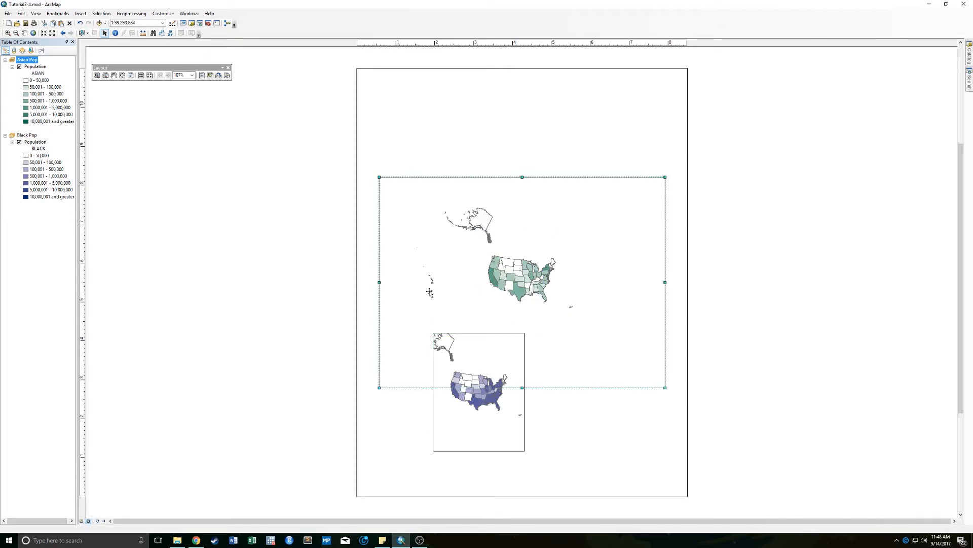
drag(598, 315, 592, 263)
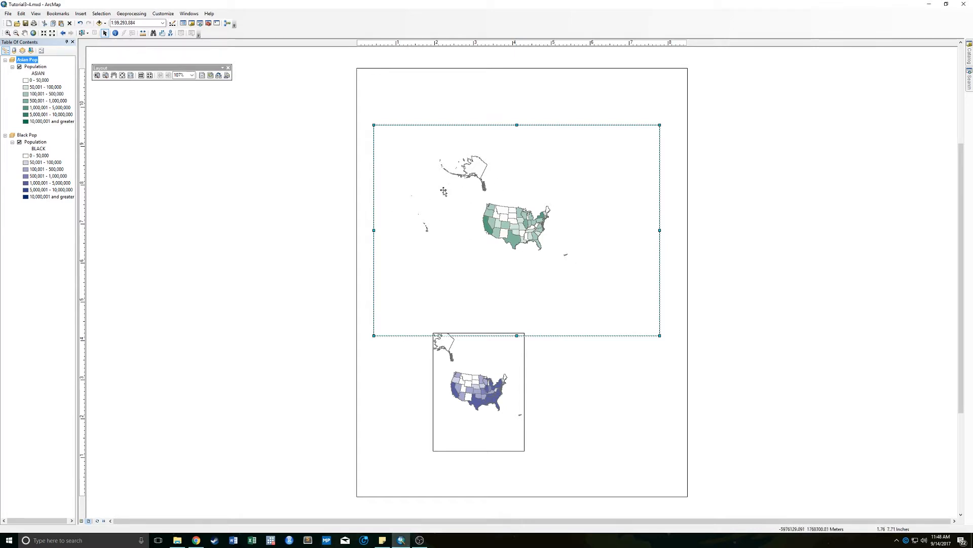
drag(426, 182, 429, 171)
- Alternate the active data frame between Black Pop and Asian Pop on the layout page
click(492, 347)
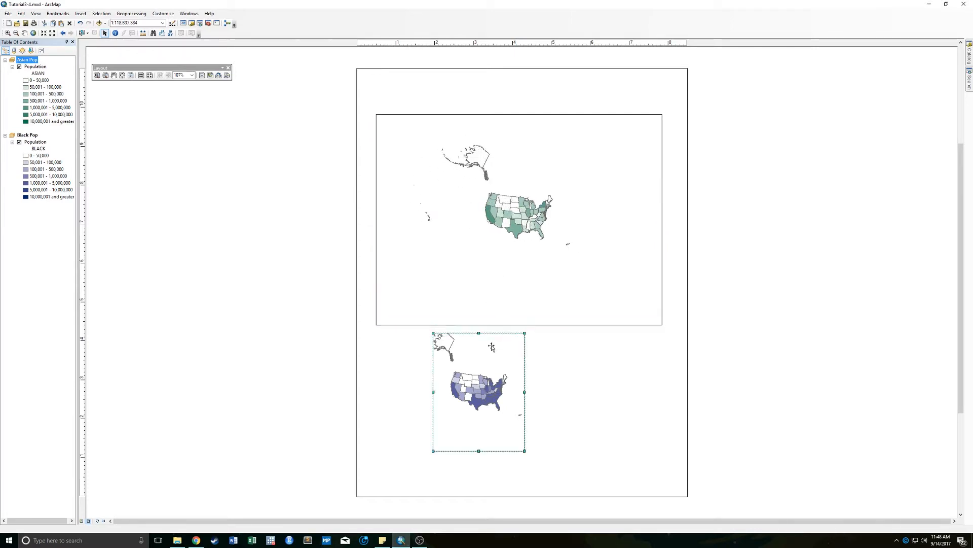
click(405, 305)
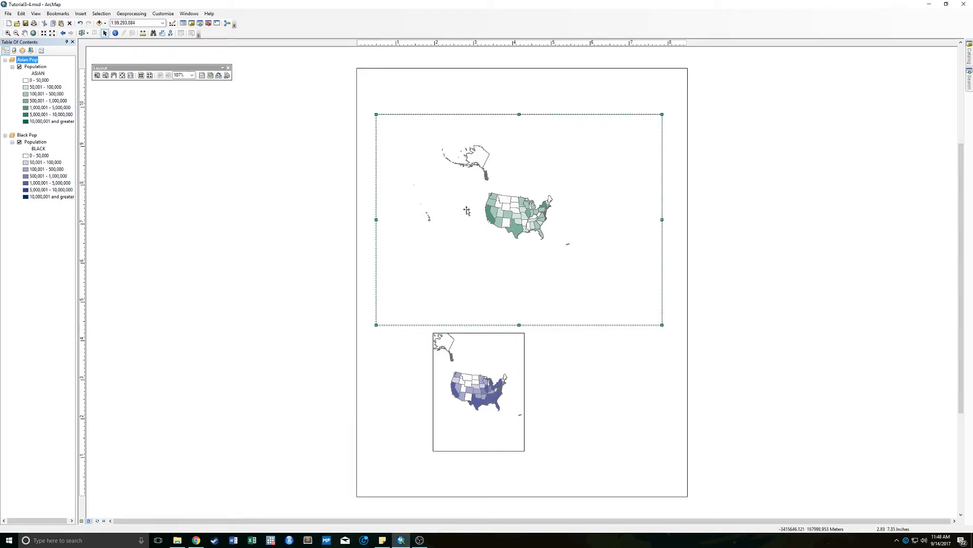
click(48, 68)
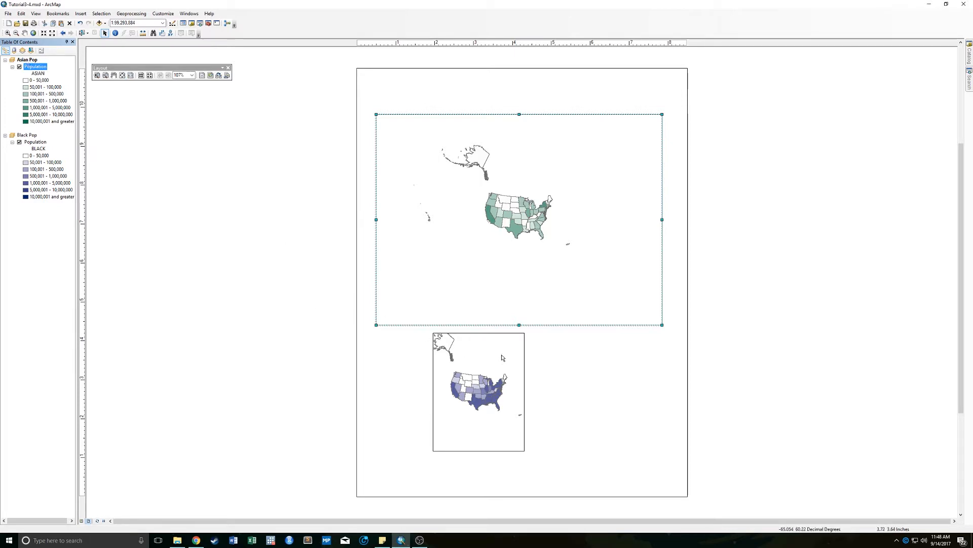
key(Tab)
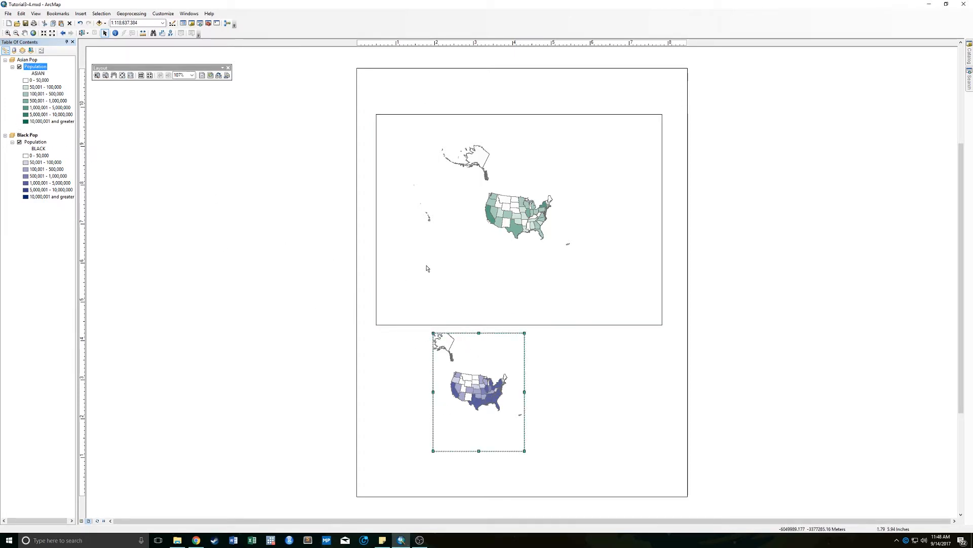
key(Tab)
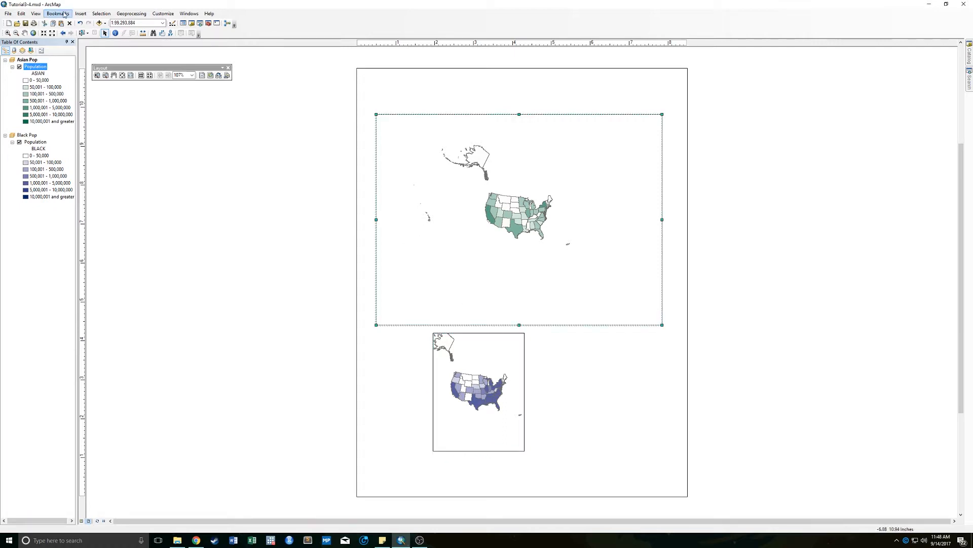
- View the Asian Pop data frame in data view and return to layout view
click(36, 14)
click(44, 21)
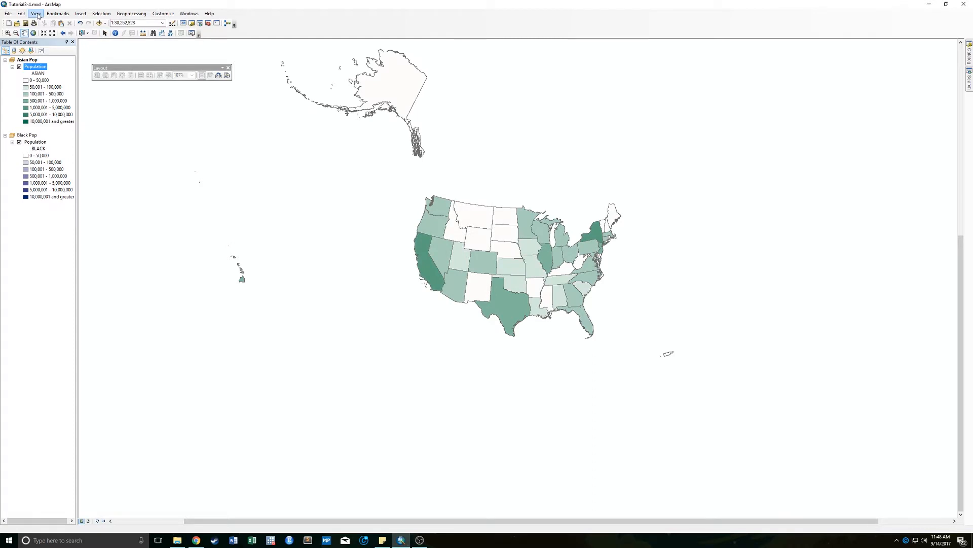
click(37, 15)
click(45, 30)
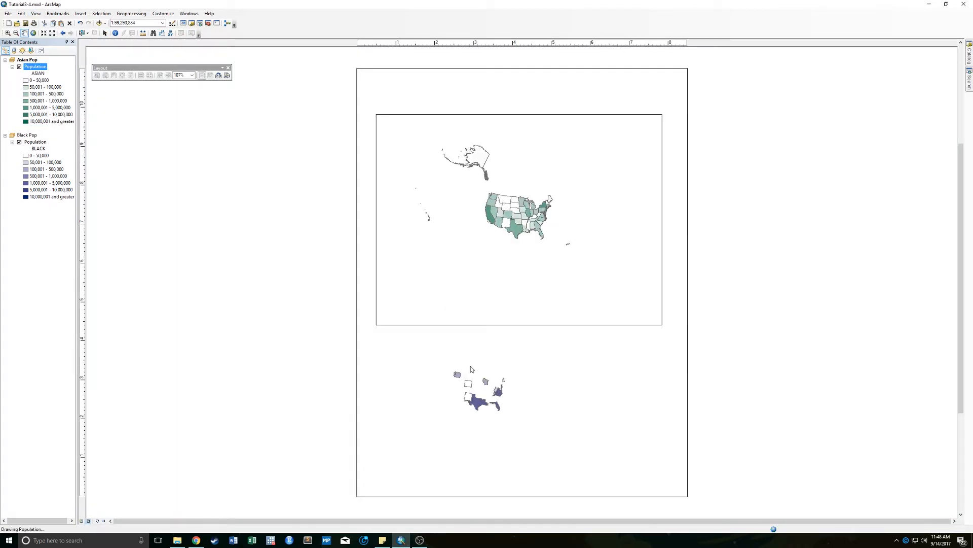
- View the Black Pop data frame in data view and return to layout view
click(37, 14)
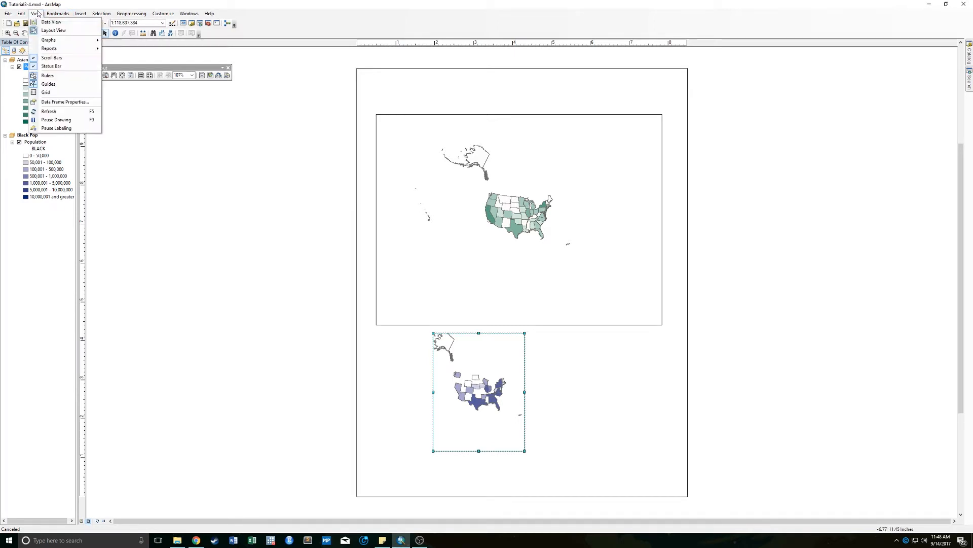
click(51, 21)
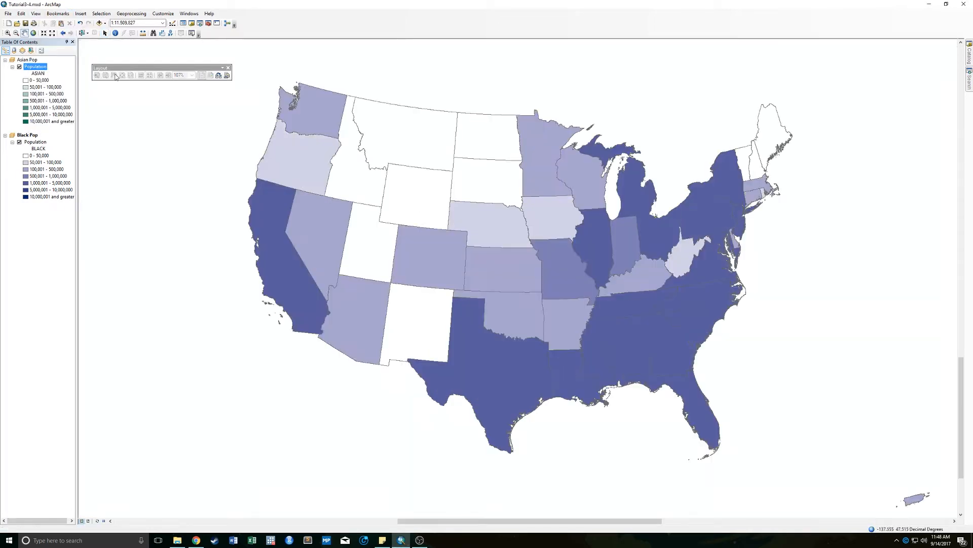
click(36, 14)
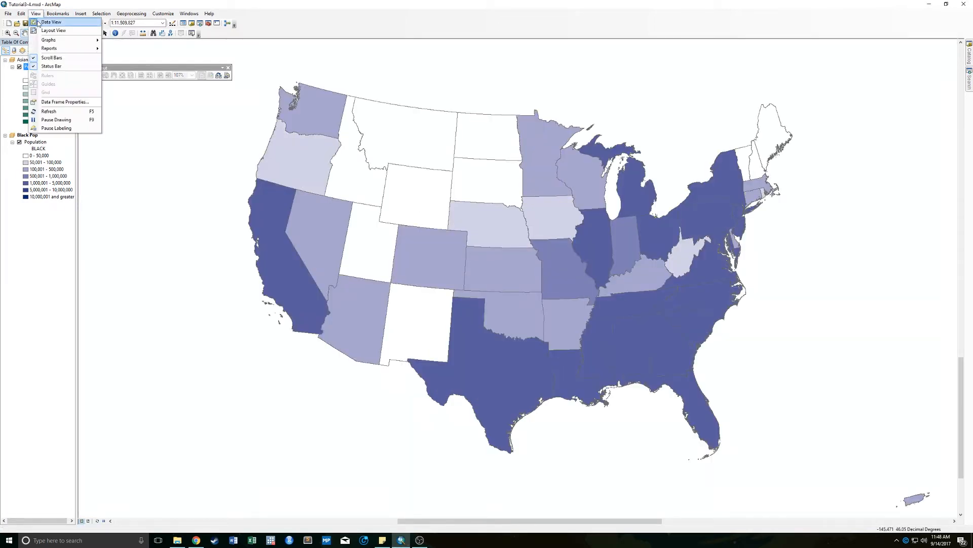
click(40, 23)
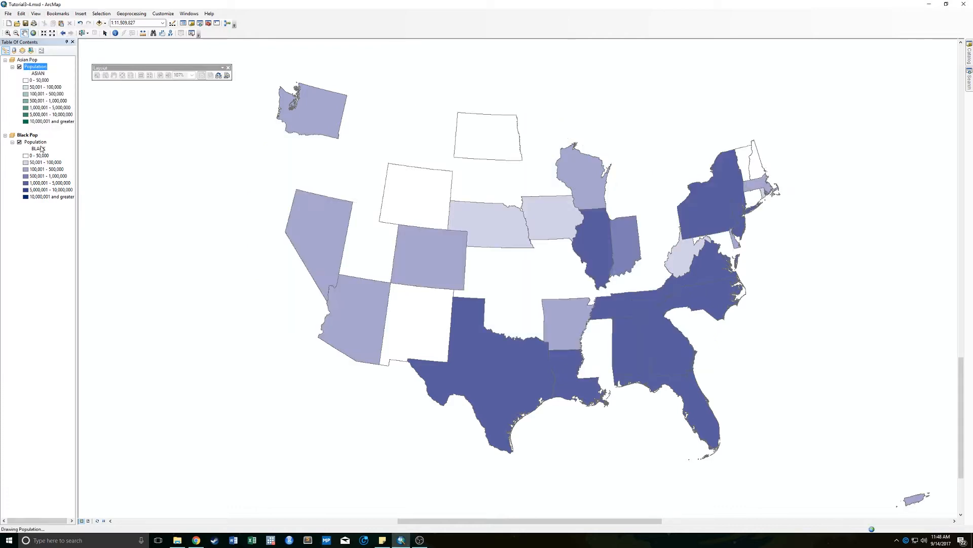
click(39, 14)
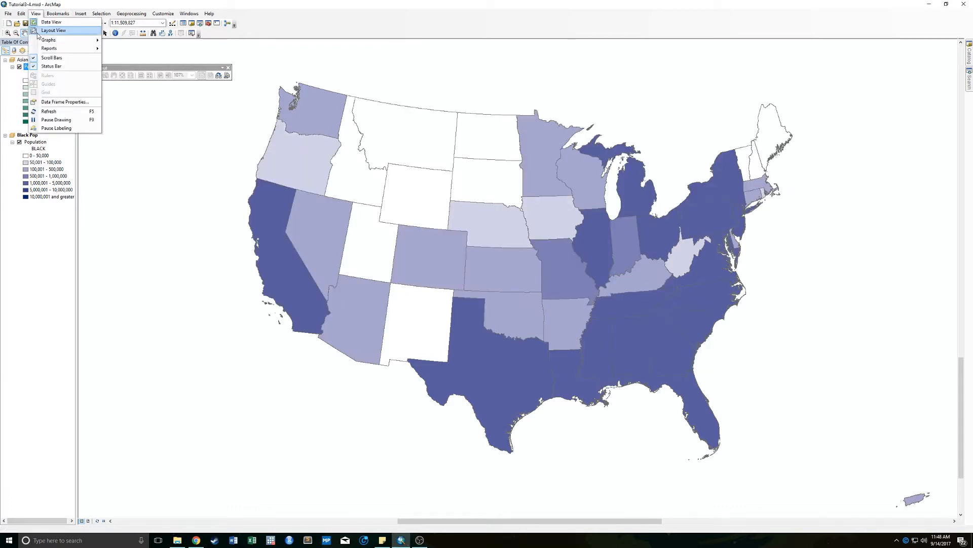
click(37, 31)
click(34, 33)
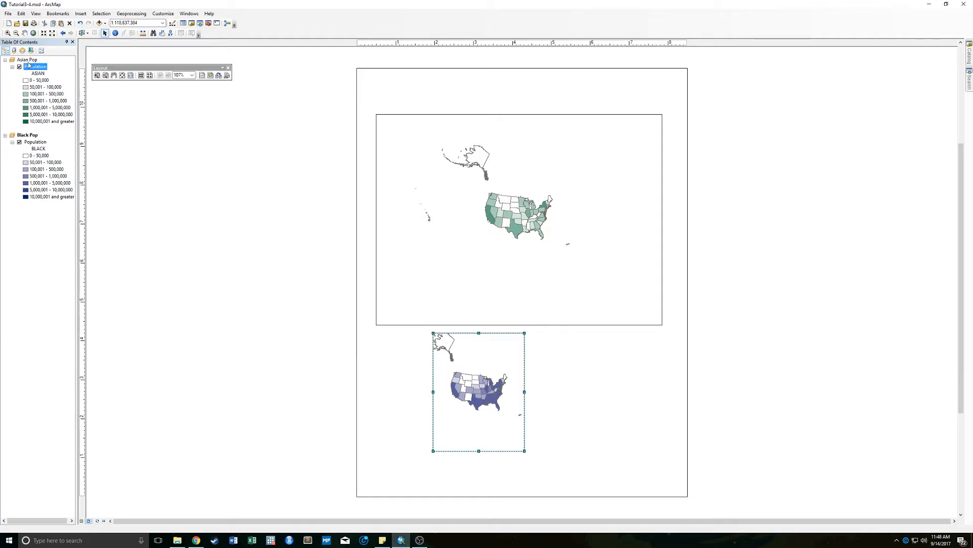
- Place vertical guides on the layout's horizontal ruler at 0.5, 6.5, 6.8 and 8 inches
click(377, 44)
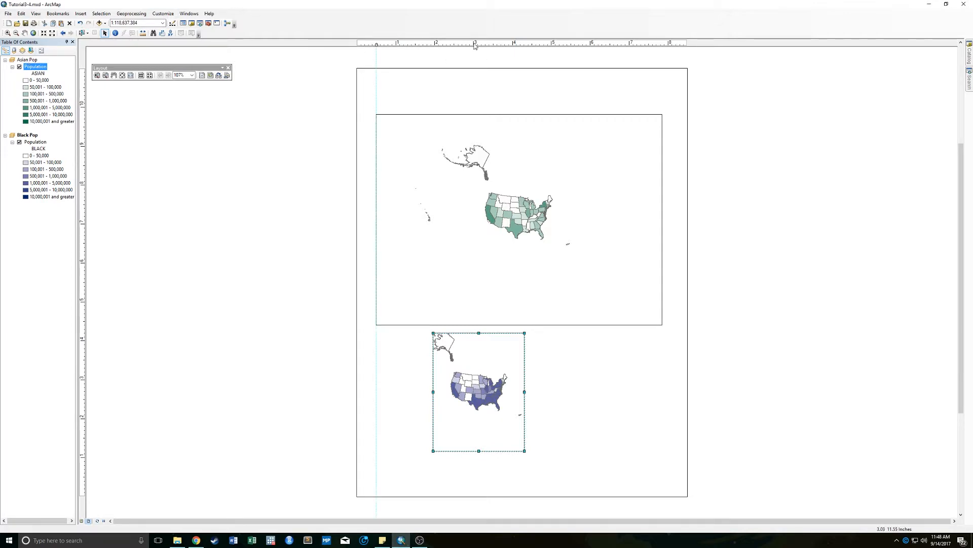
click(669, 44)
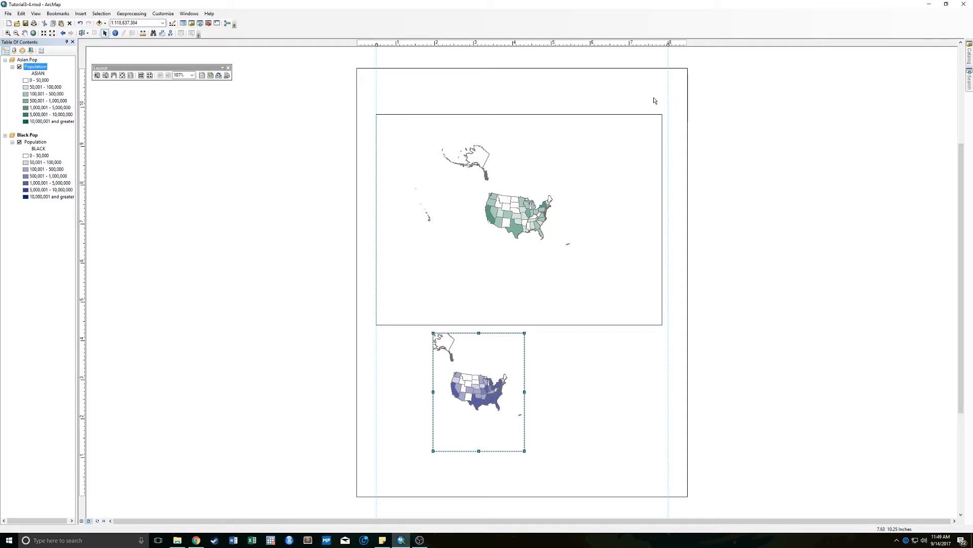
click(591, 44)
drag(609, 45, 598, 47)
drag(533, 51, 621, 45)
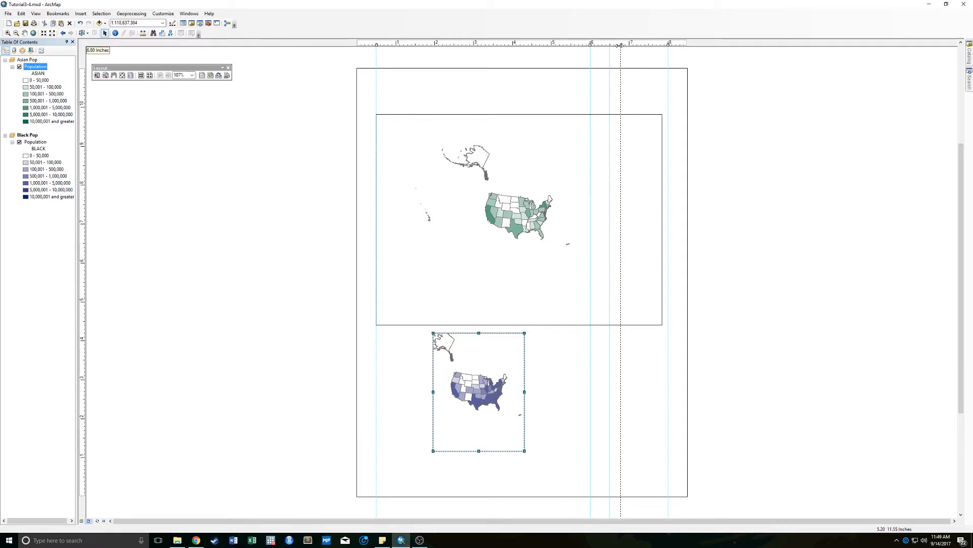
mouse_move(621, 45)
mouse_down()
mouse_move(589, 44)
mouse_move(610, 46)
mouse_up()
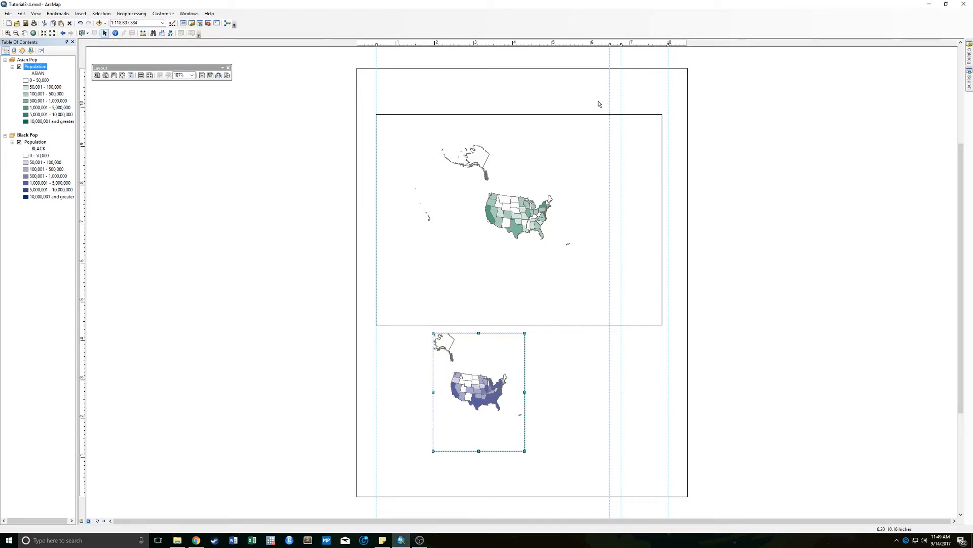
- Place horizontal guides on the layout's vertical ruler at 1, about 5.4, about 5.6, about 6.5 and 10 inches
click(82, 458)
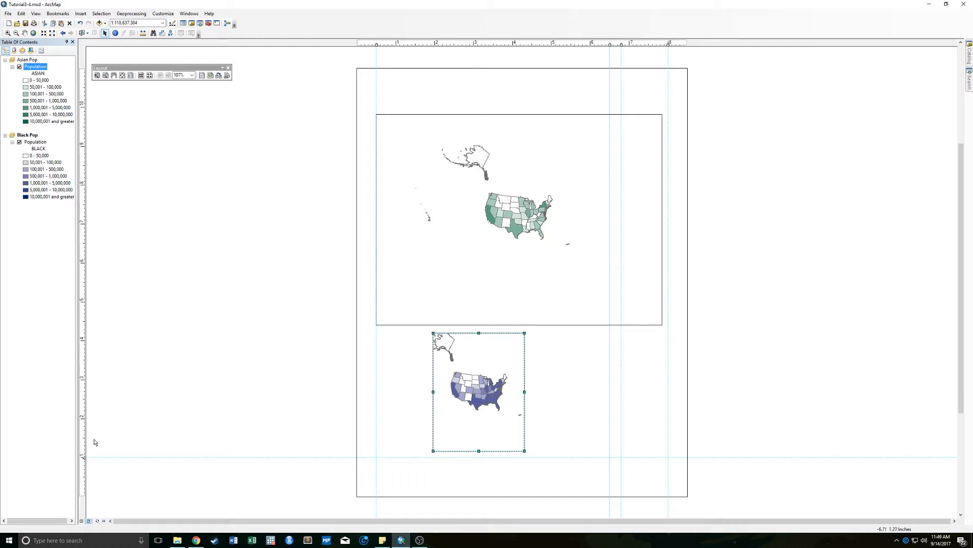
drag(83, 282, 85, 279)
click(85, 278)
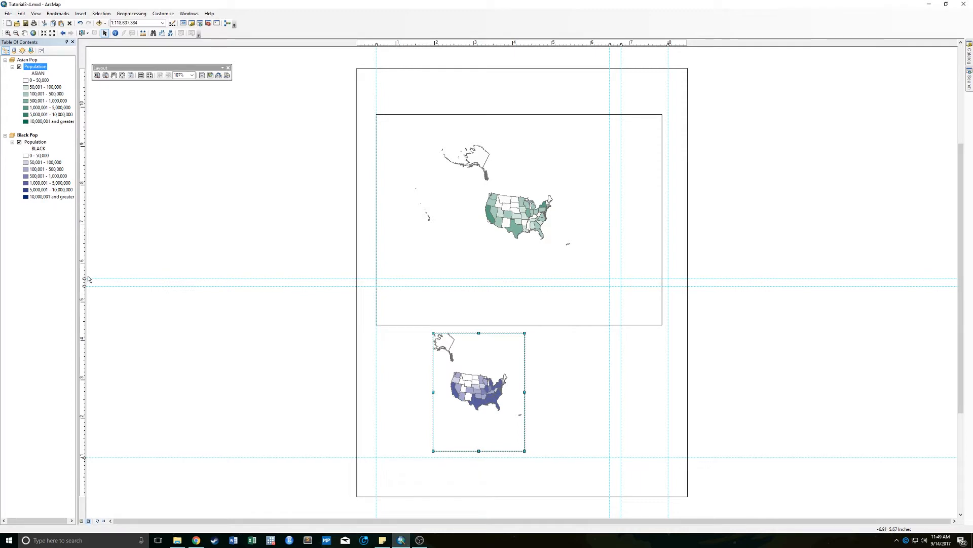
click(85, 243)
drag(85, 244, 85, 243)
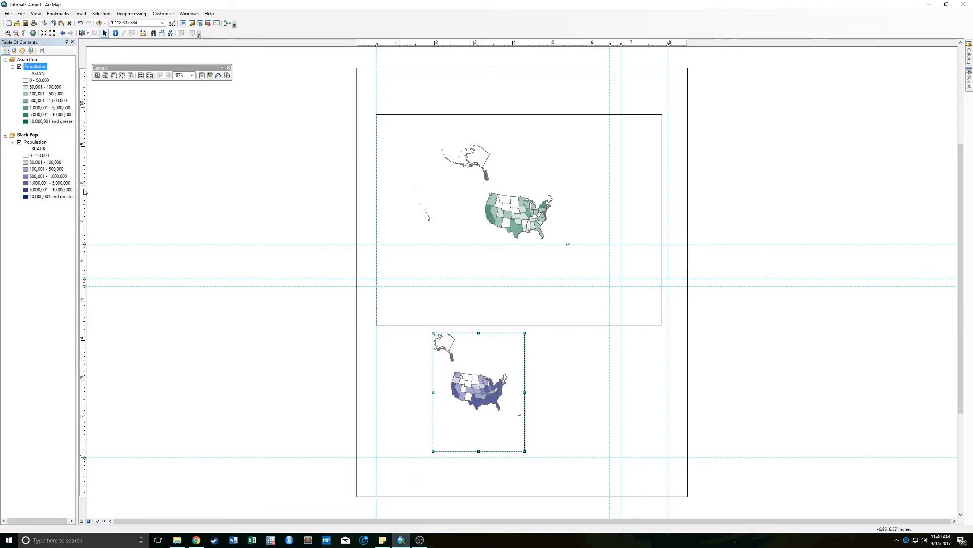
click(83, 107)
drag(83, 107, 84, 107)
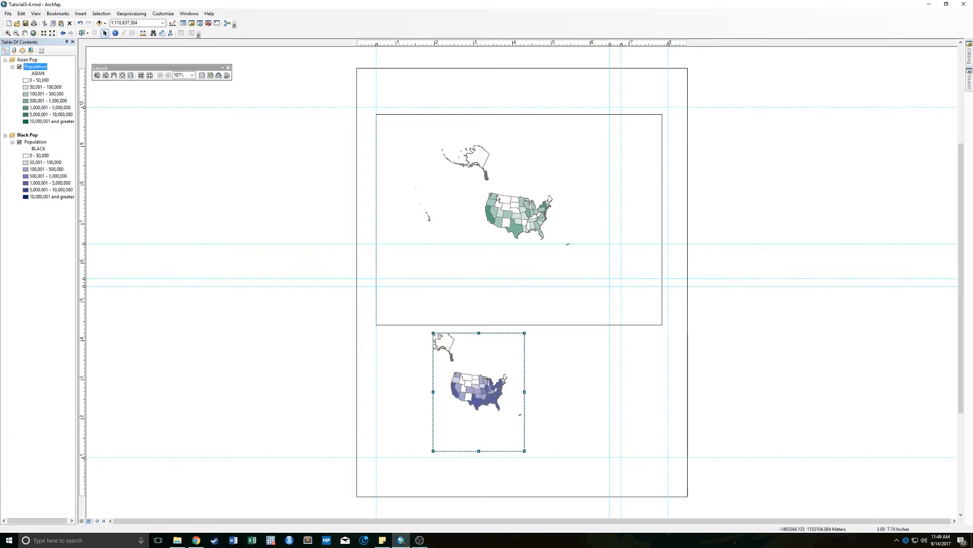
- Snap the Asian Pop frame's upper-left corner to the 0.5 and 10 inch guides and its lower-right corner to the 6.5 and 5.6 inch guides
click(428, 167)
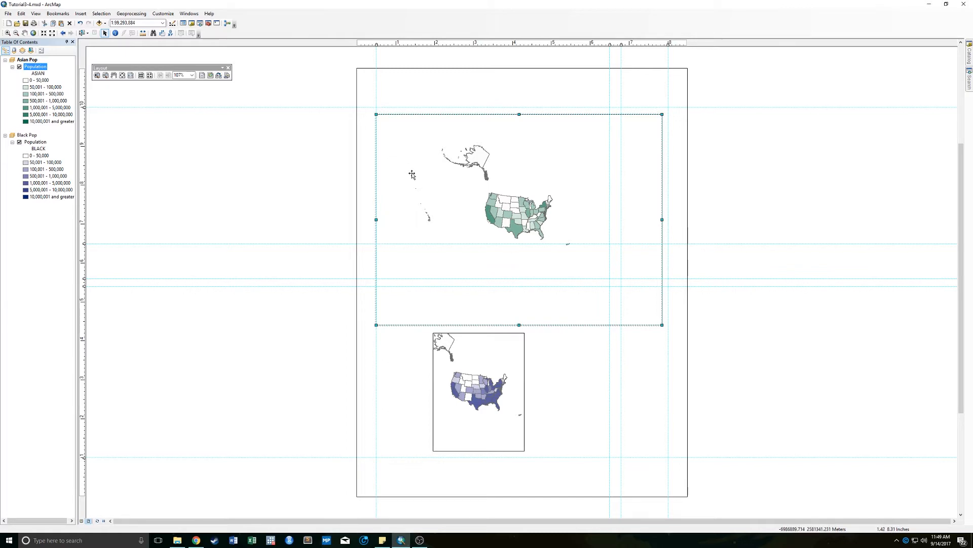
mouse_move(402, 184)
mouse_down()
mouse_move(481, 217)
mouse_move(404, 179)
mouse_up()
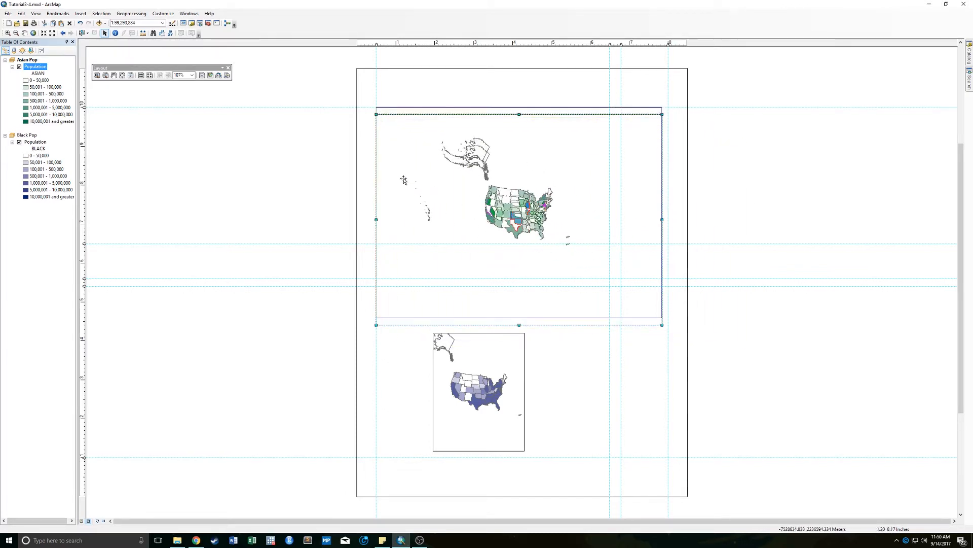
drag(403, 179, 403, 180)
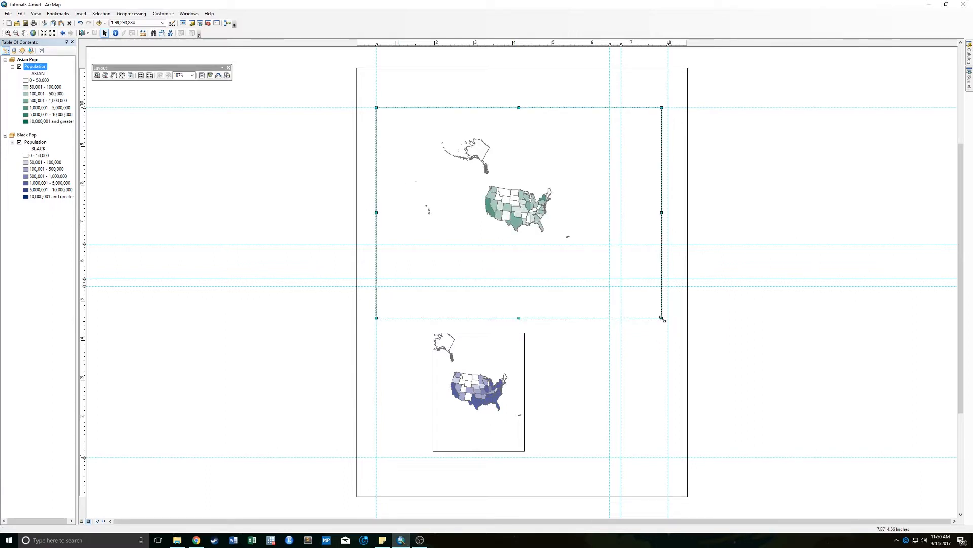
drag(662, 318, 608, 278)
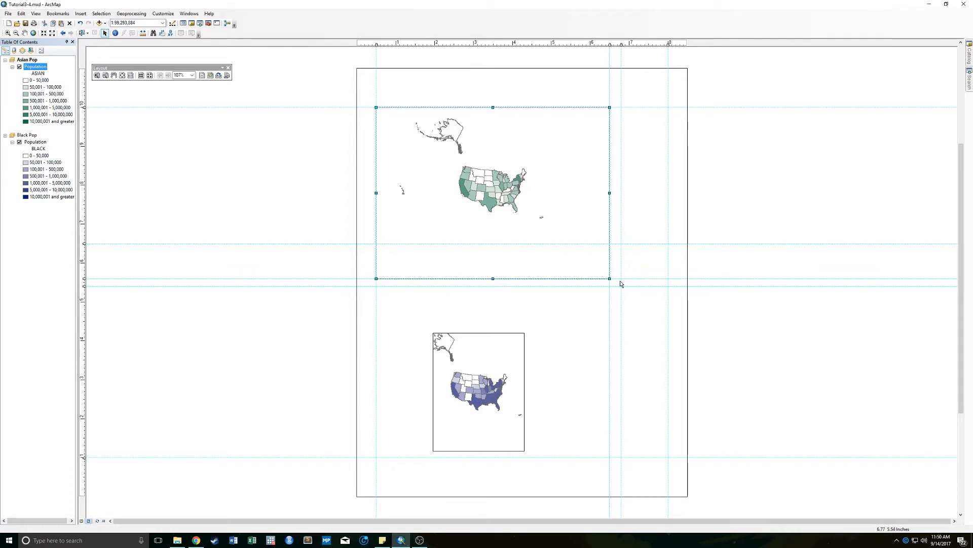
- Snap the Black Pop frame below Asian Pop, filling the area between the 0.5 and 6.5 inch vertical and 5.4 and 1 inch horizontal guides
click(485, 360)
drag(495, 361, 440, 314)
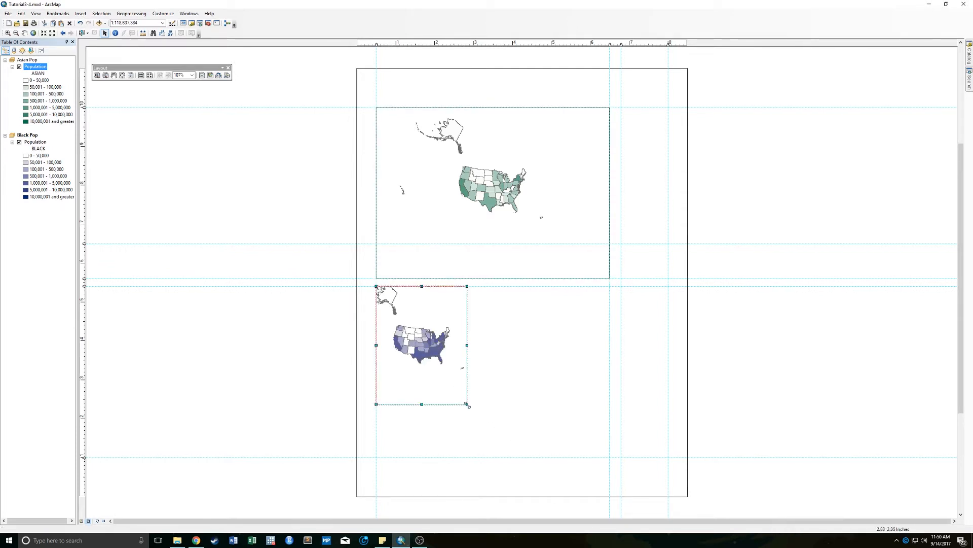
drag(468, 406, 610, 458)
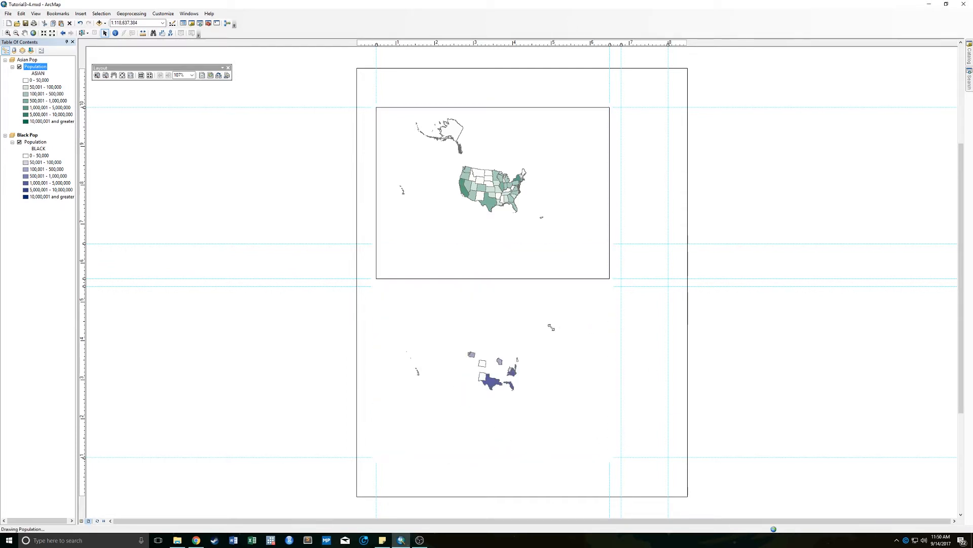
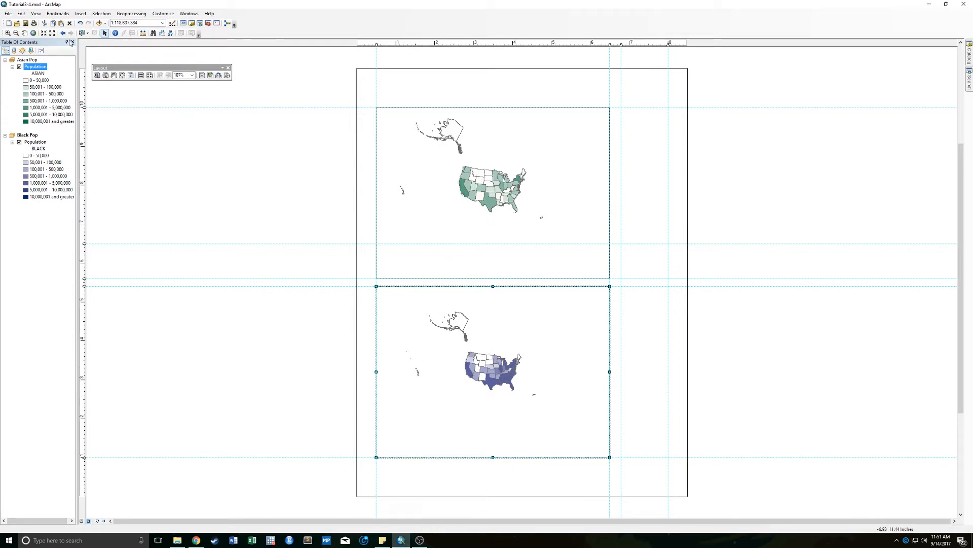
- Zoom the Asian Pop data frame in so the contiguous United States fills the frame
click(7, 33)
click(105, 33)
click(394, 121)
click(7, 32)
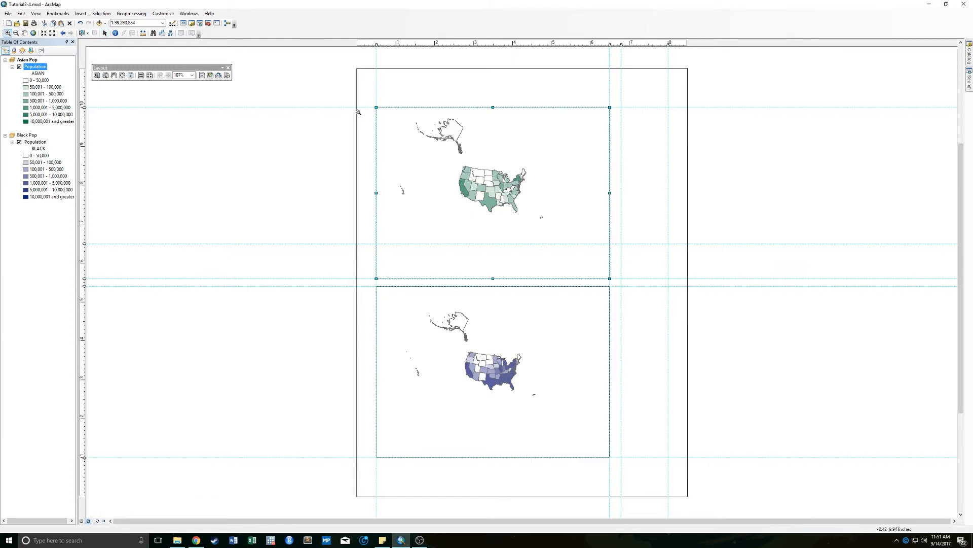
drag(458, 162, 528, 216)
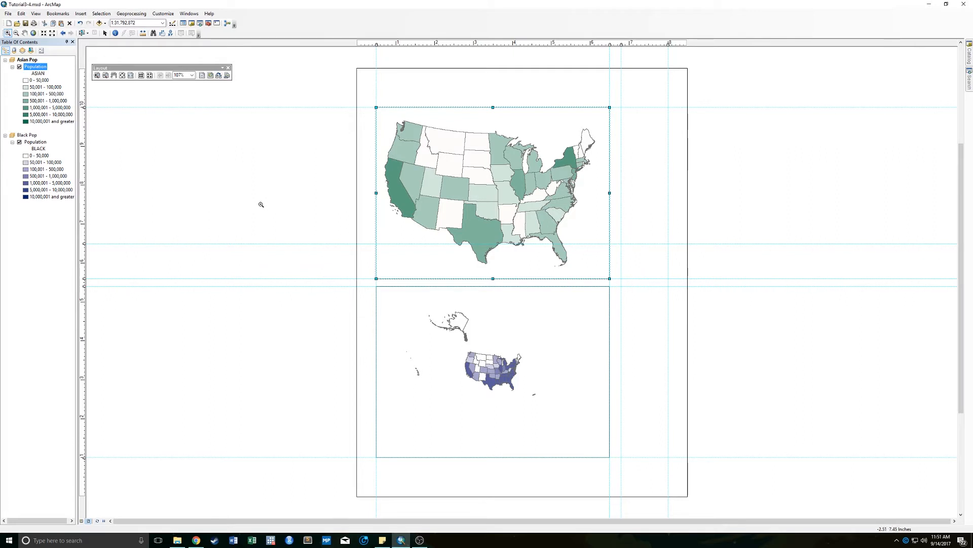
- Zoom the Black Pop data frame in on the contiguous United States so the lower 48 states fill the frame
click(105, 34)
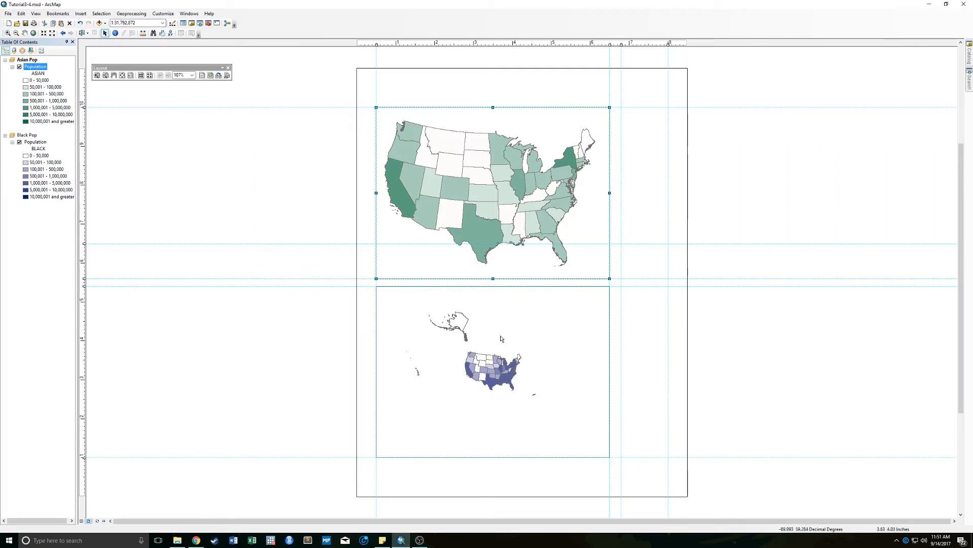
click(516, 314)
click(7, 33)
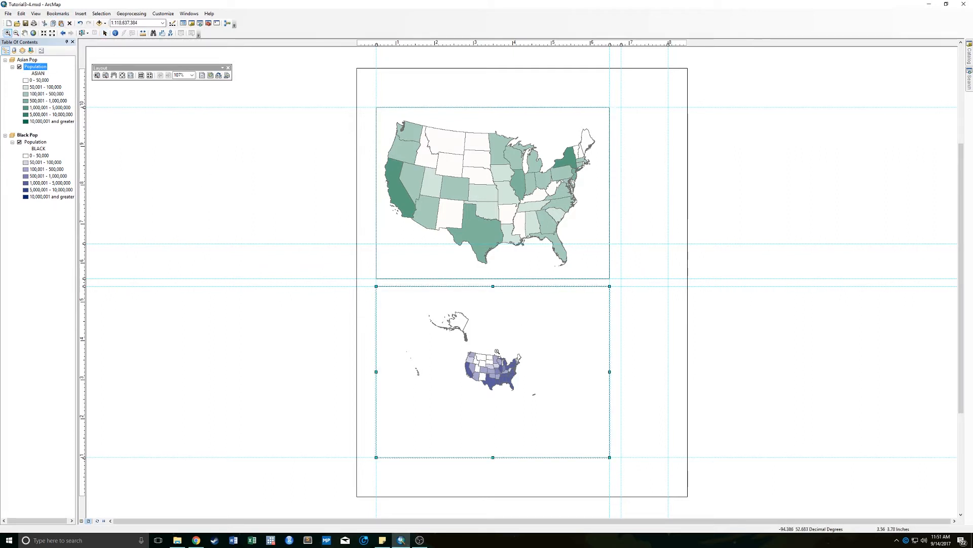
drag(451, 346, 523, 393)
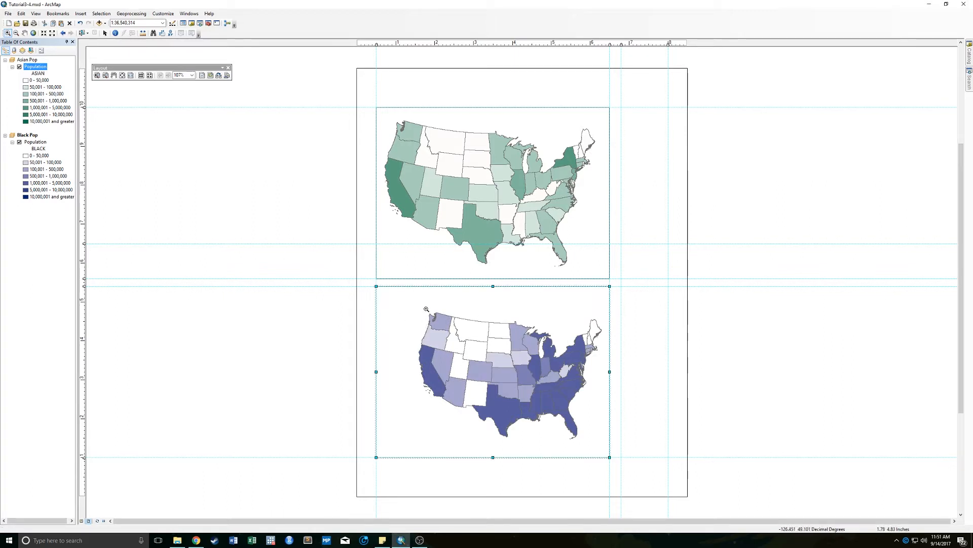
drag(417, 304, 603, 449)
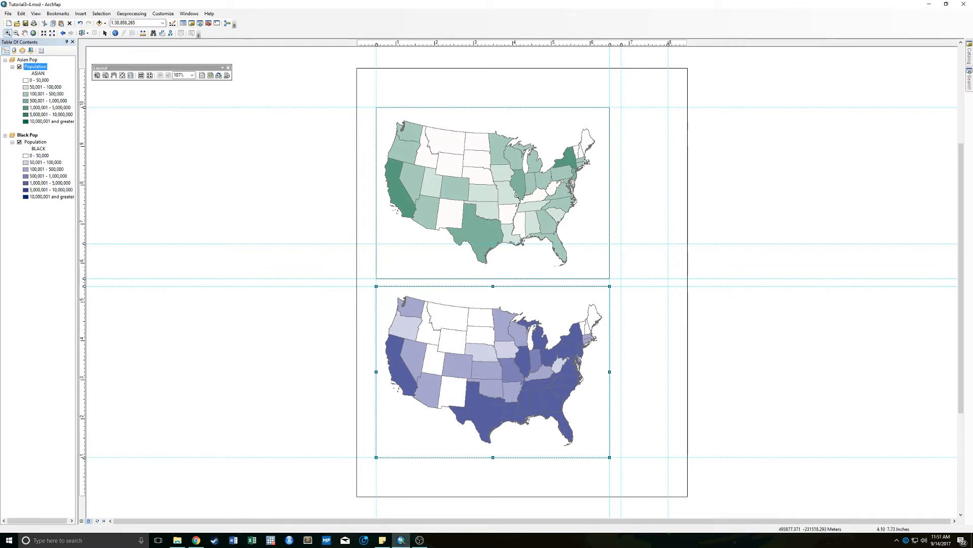
- Zoom the Black Pop map back out to leave a margin around the contiguous states
click(16, 33)
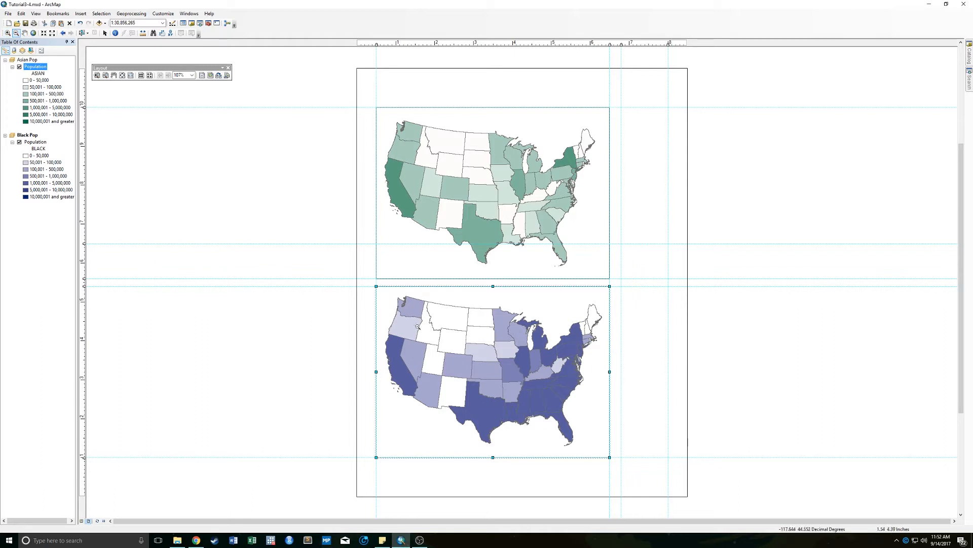
drag(399, 309, 587, 426)
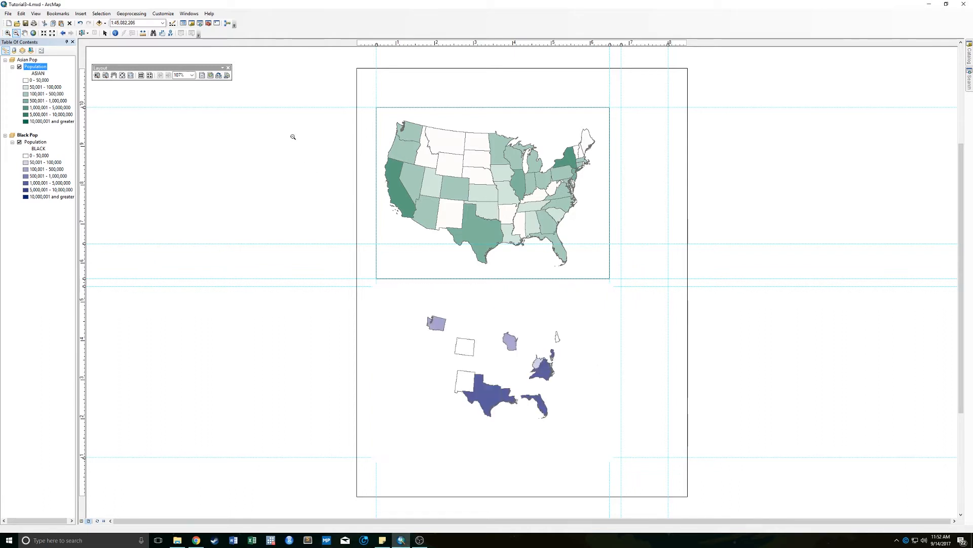
click(105, 33)
- Try to show an extent indicator for Black Pop in the Asian Pop data frame
right_click(26, 60)
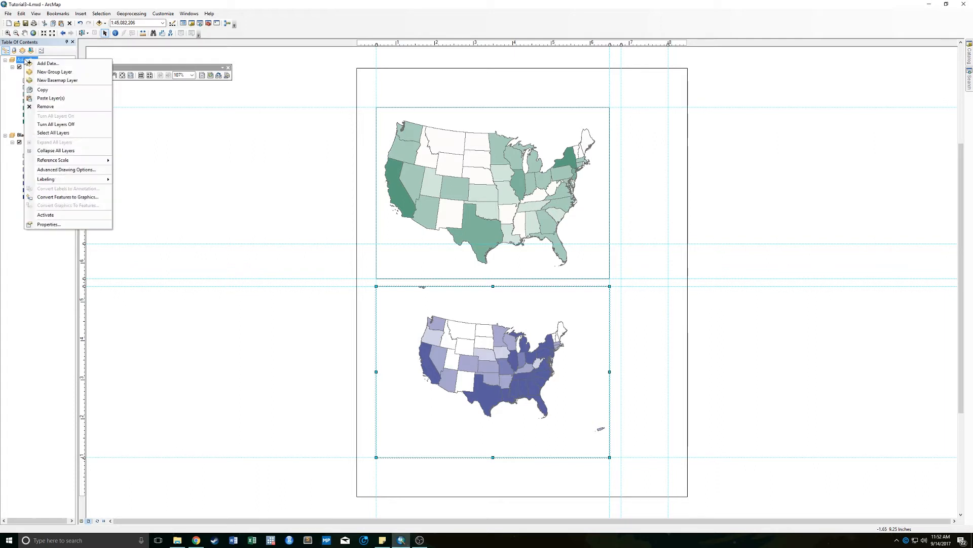
click(59, 226)
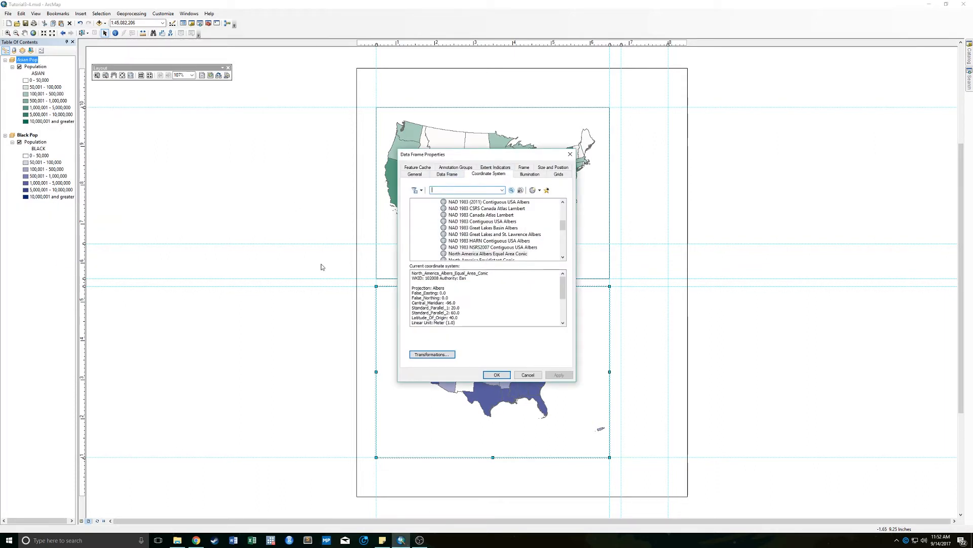
click(518, 374)
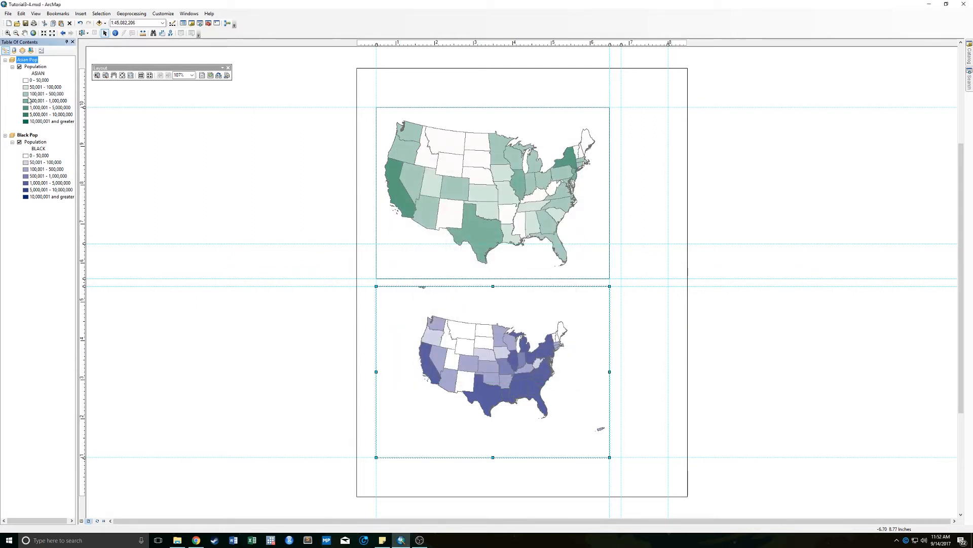
right_click(52, 62)
click(50, 230)
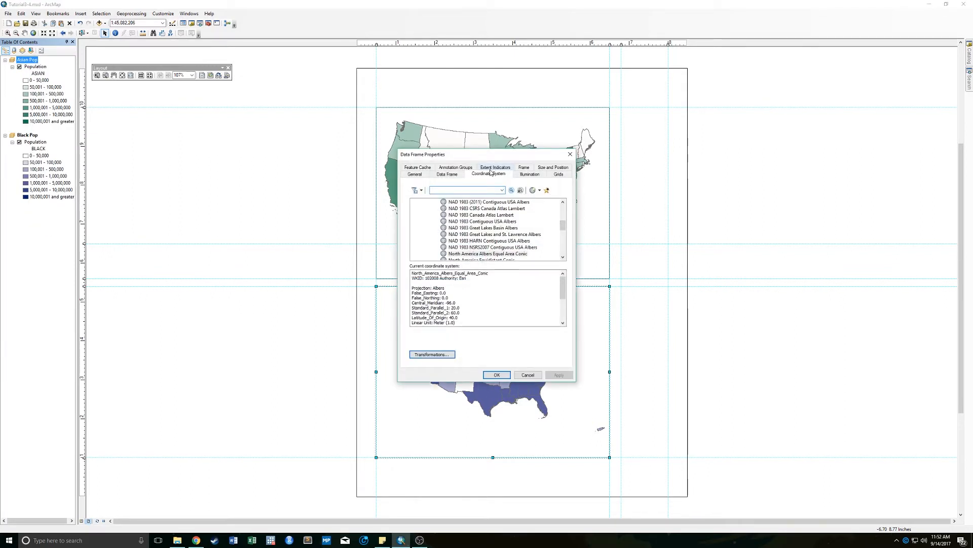
click(492, 167)
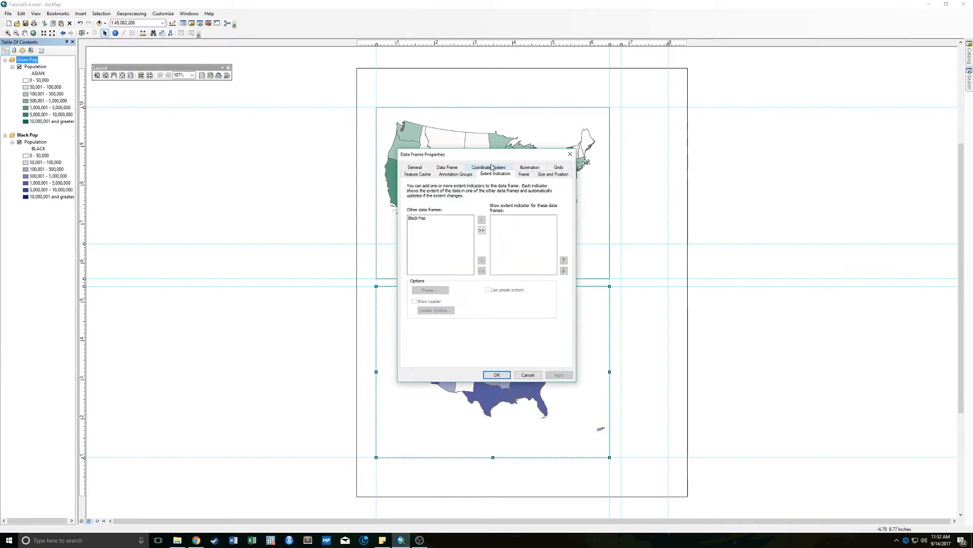
click(423, 219)
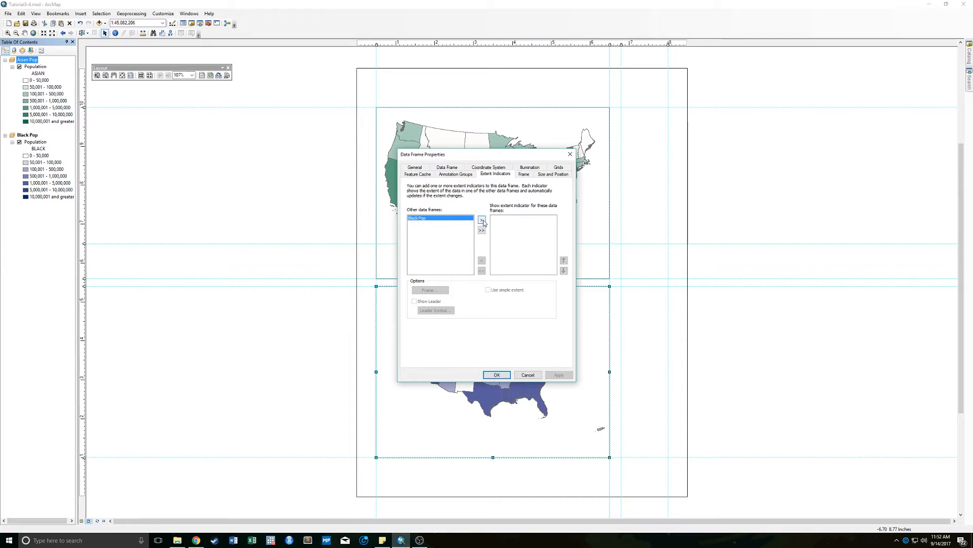
click(482, 221)
click(497, 375)
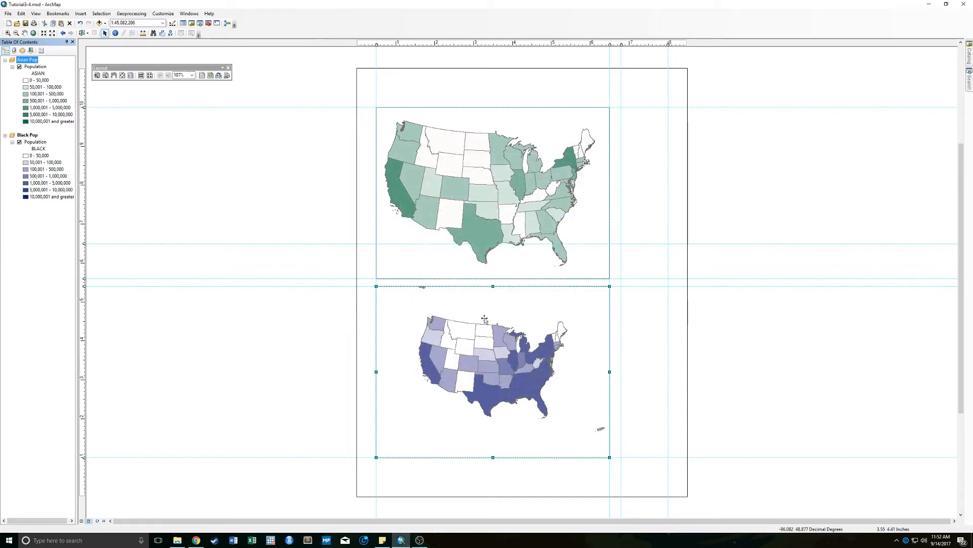
right_click(26, 136)
click(387, 92)
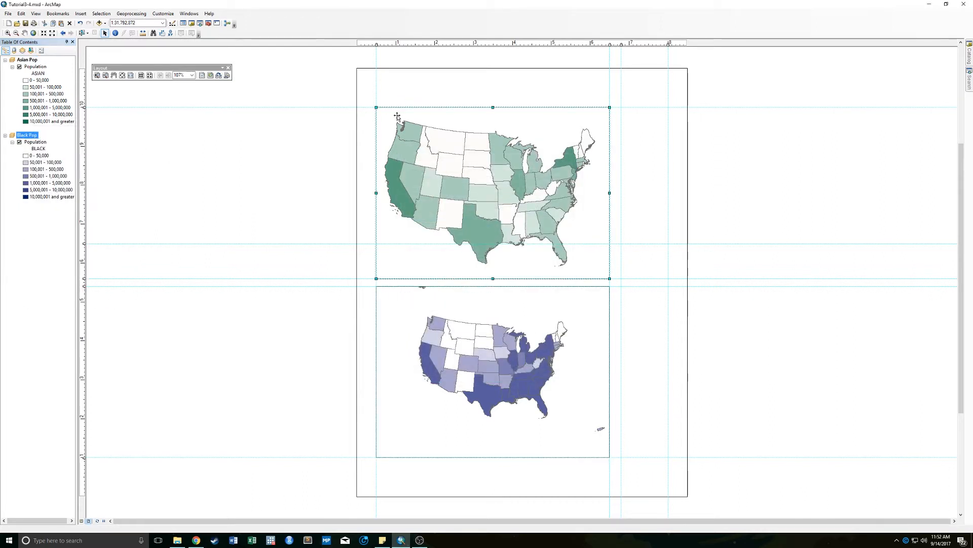
click(31, 60)
right_click(34, 61)
click(46, 226)
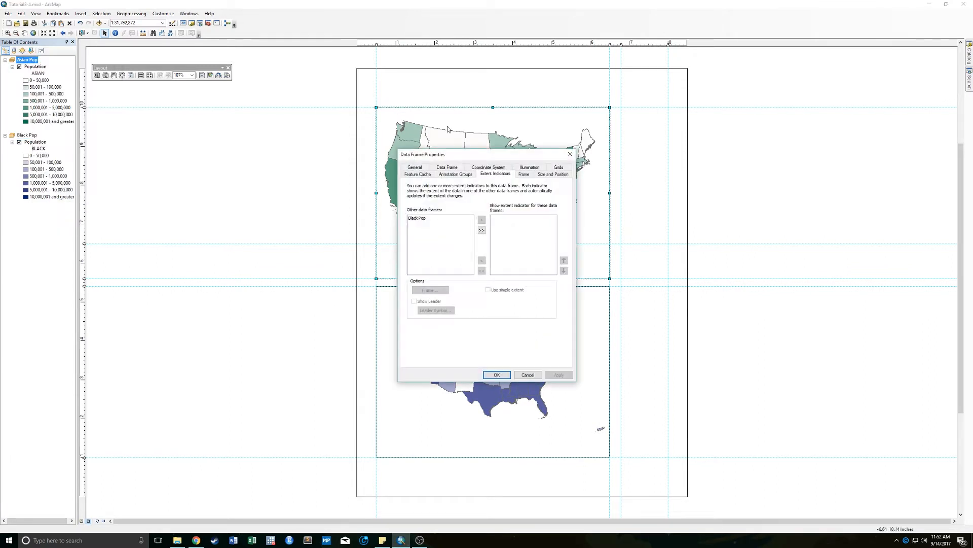
click(488, 174)
click(495, 168)
click(528, 375)
- Add an extent indicator for Asian Pop to the Black Pop data frame
right_click(29, 135)
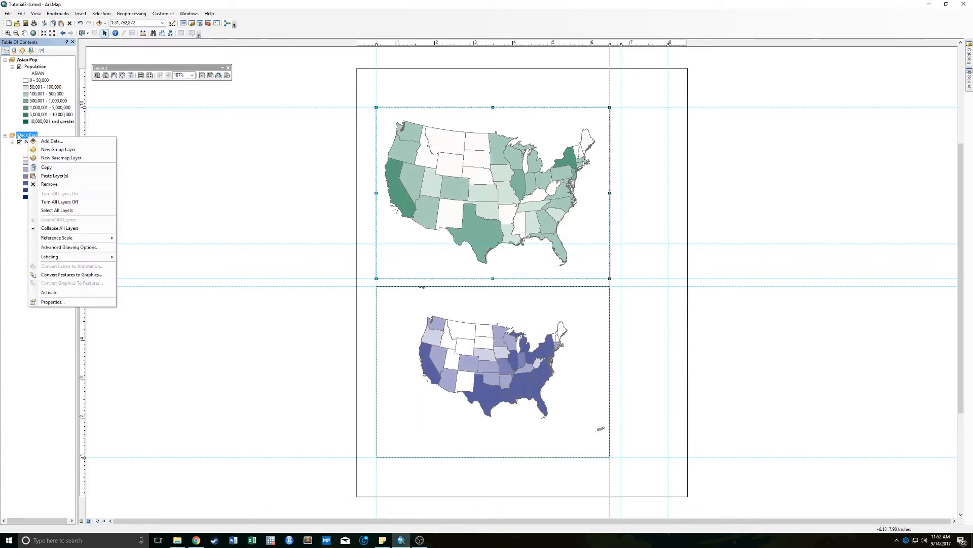
click(53, 301)
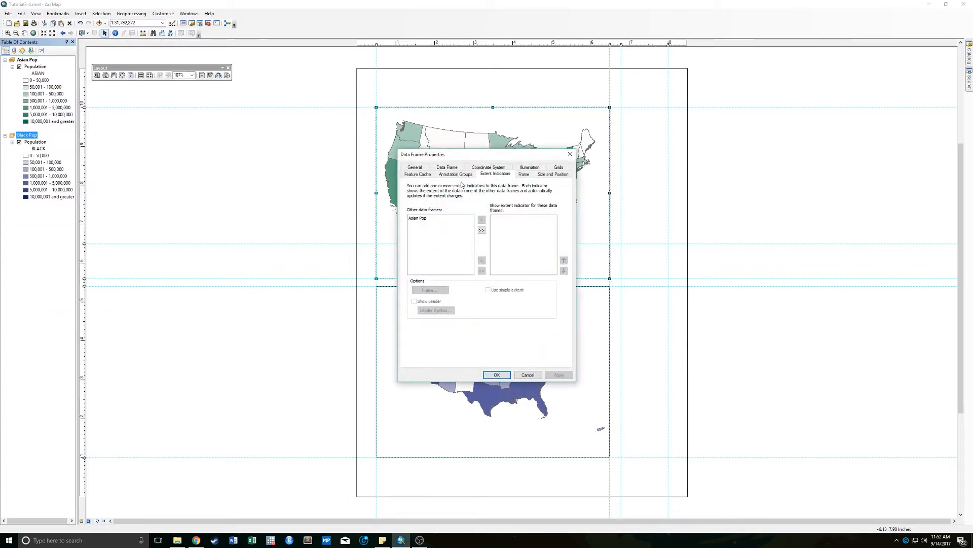
click(417, 218)
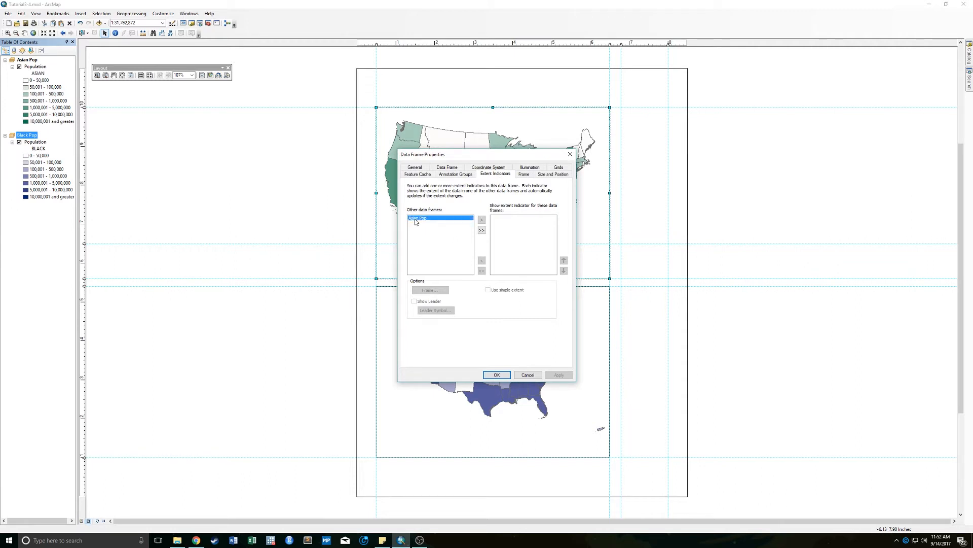
click(483, 220)
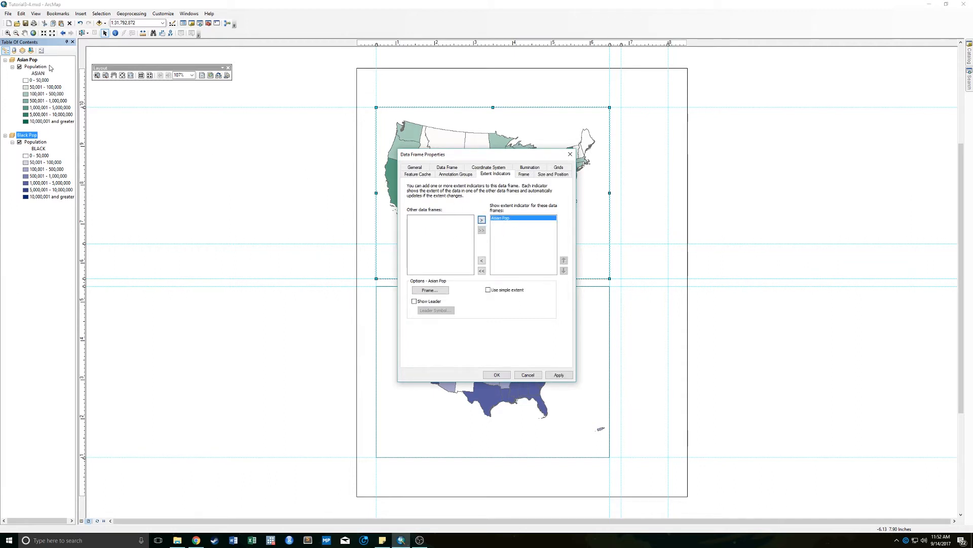
click(496, 375)
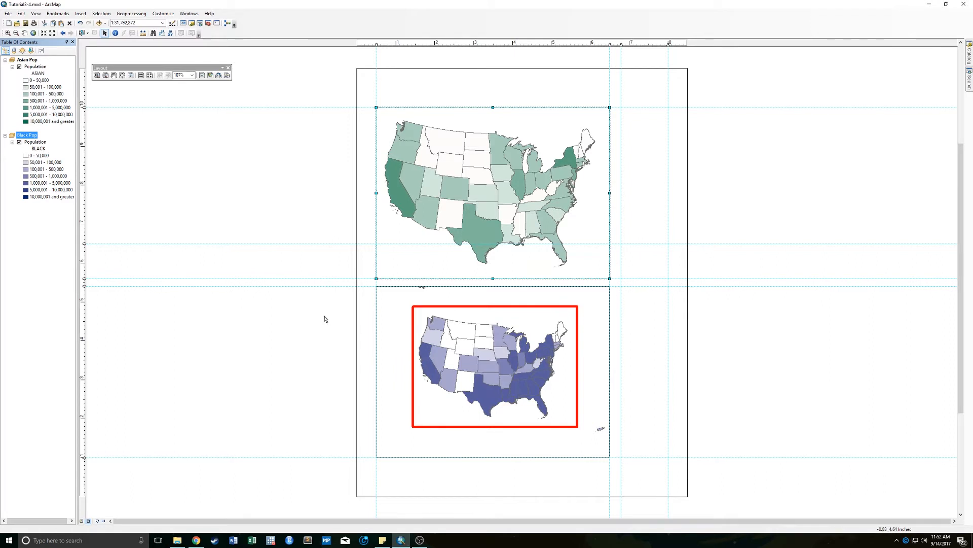
- Zoom the Black Pop map to the red extent rectangle so it matches the Asian Pop extent
click(7, 33)
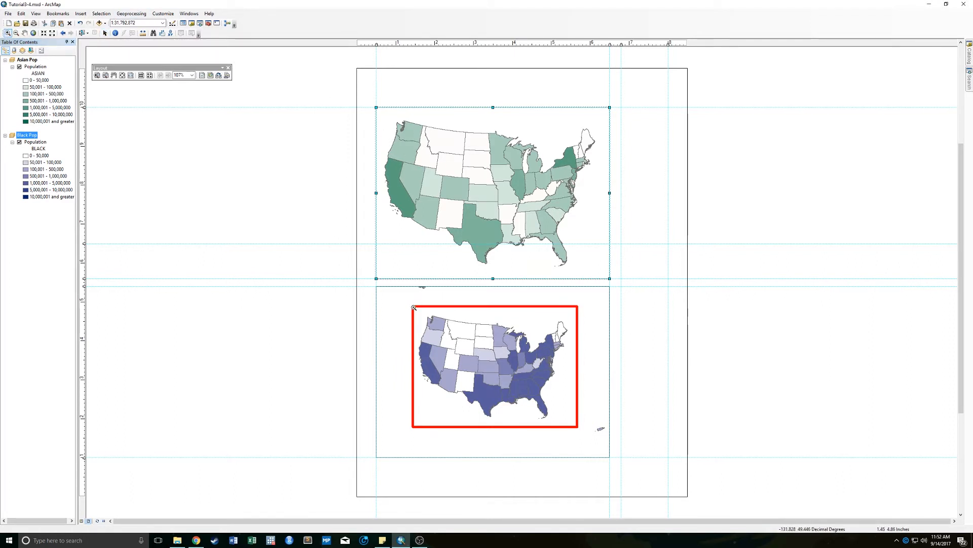
drag(414, 306, 577, 427)
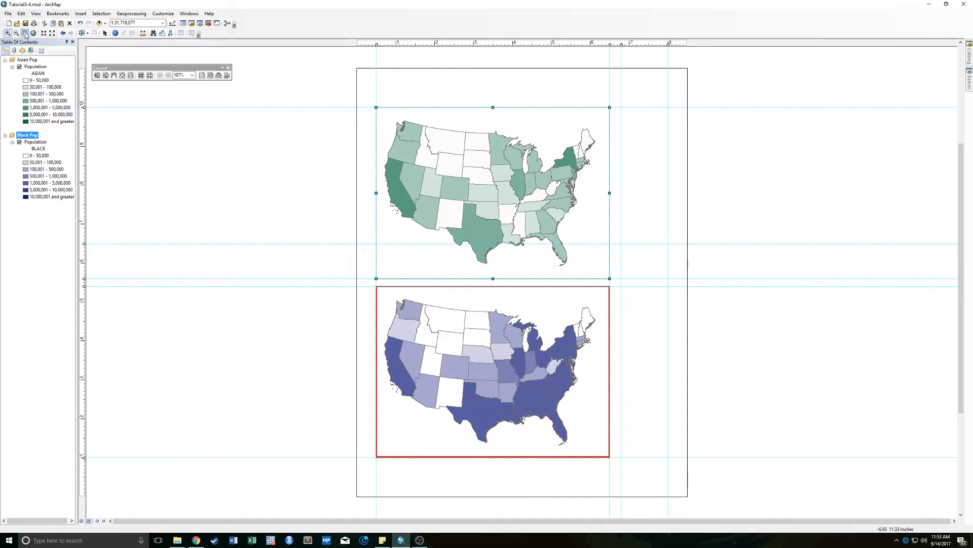
click(24, 33)
- Remove the Asian Pop extent indicator from the Black Pop data frame
right_click(24, 136)
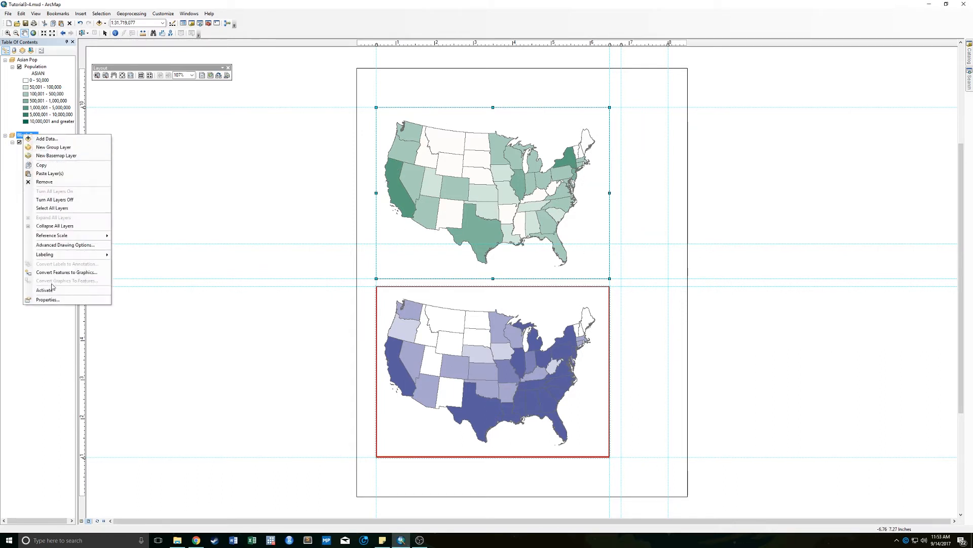
click(40, 298)
click(502, 219)
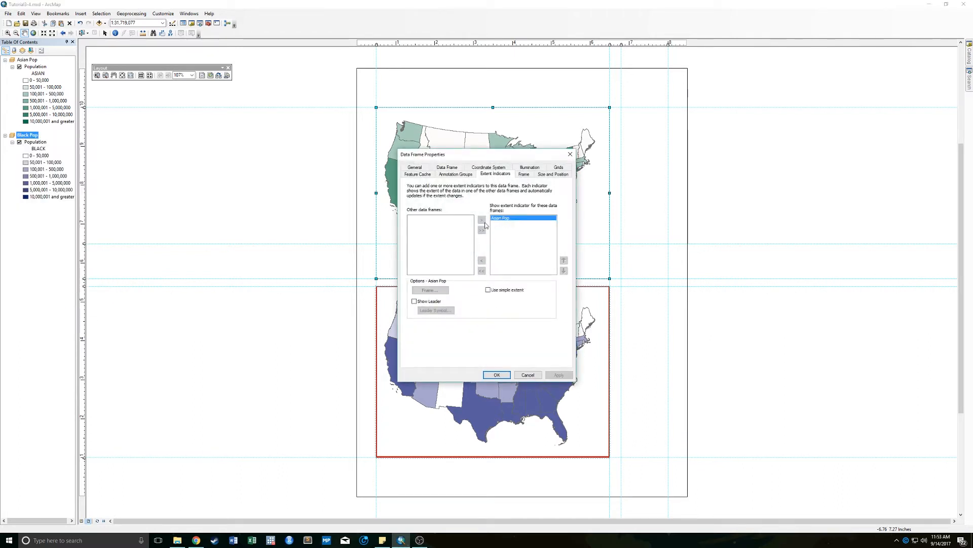
click(481, 260)
click(495, 375)
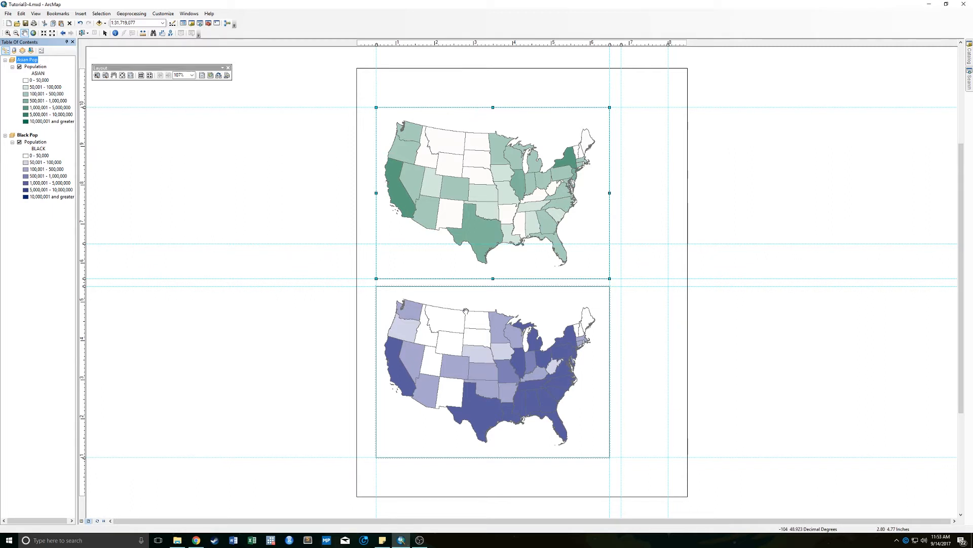
right_click(30, 142)
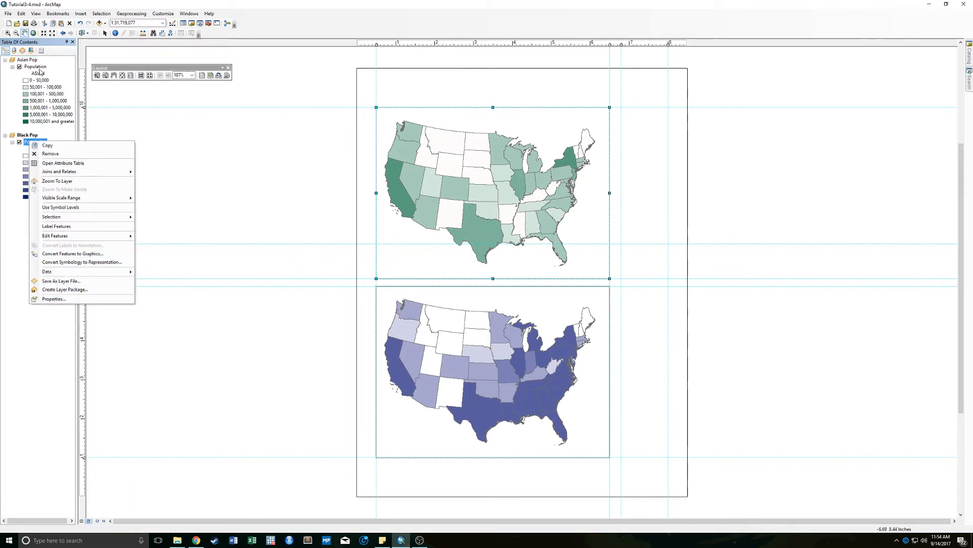
right_click(40, 69)
click(65, 228)
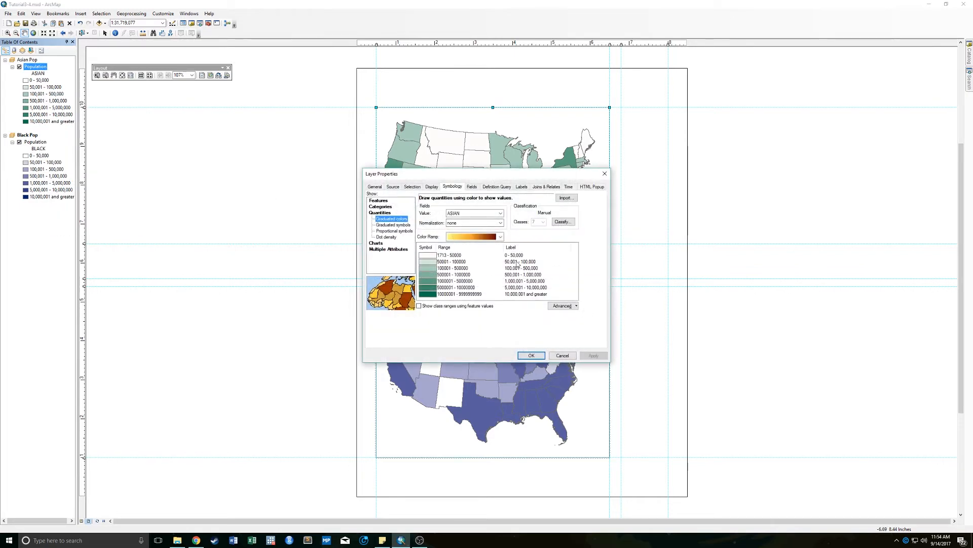
click(570, 357)
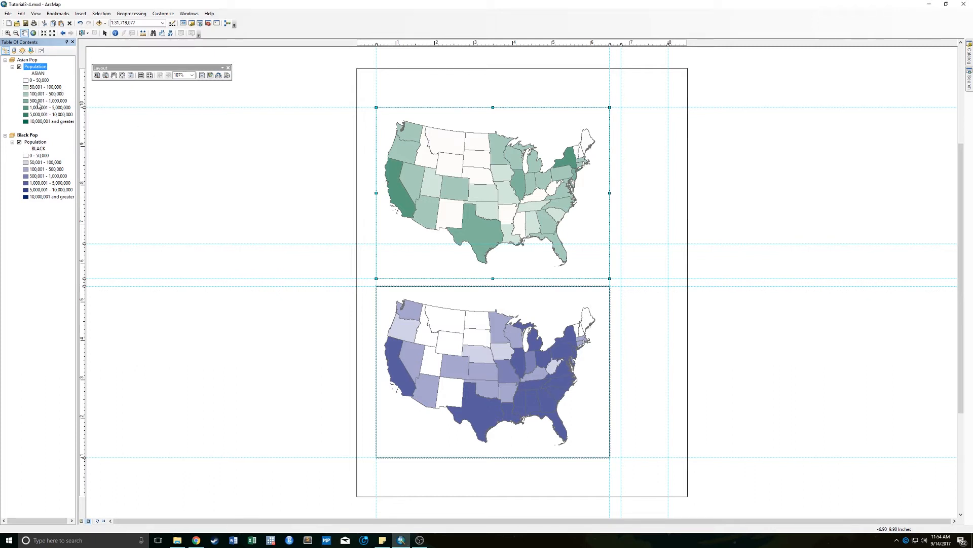
- Open the Asian Pop Population layer's color ramp for editing and remove its second algorithmic ramp
right_click(33, 69)
click(61, 227)
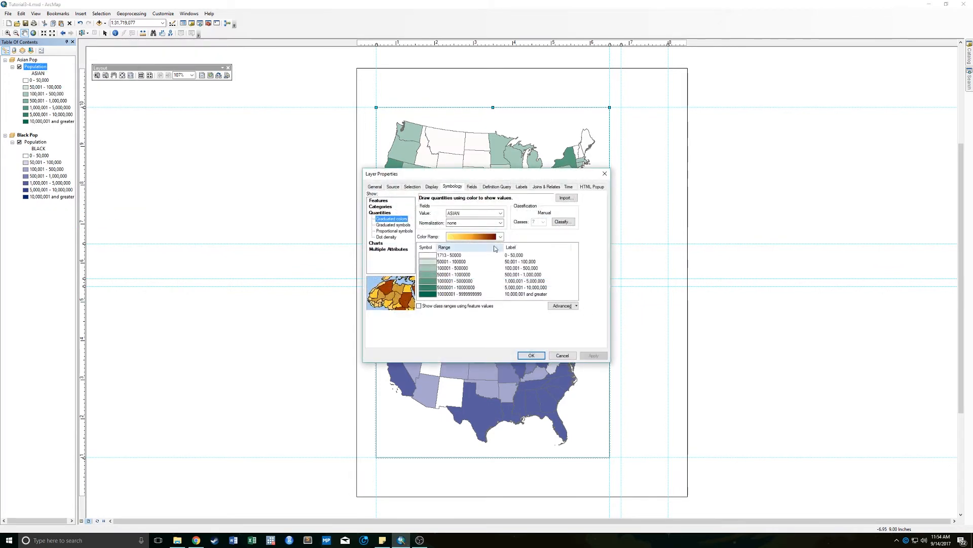
right_click(495, 239)
click(517, 251)
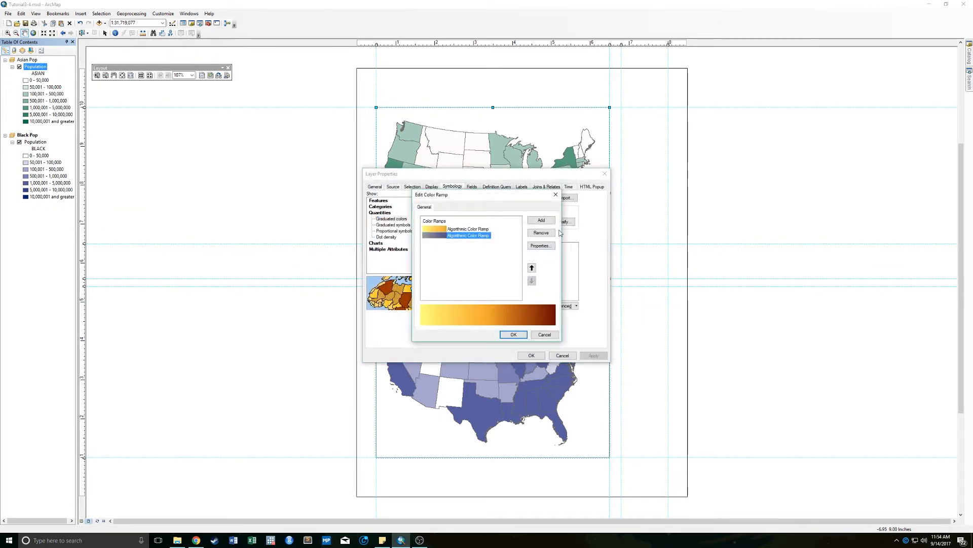
click(542, 232)
- Set the remaining algorithmic ramp to run from white to dark blue and apply it to the Asian Pop Population layer
double_click(485, 229)
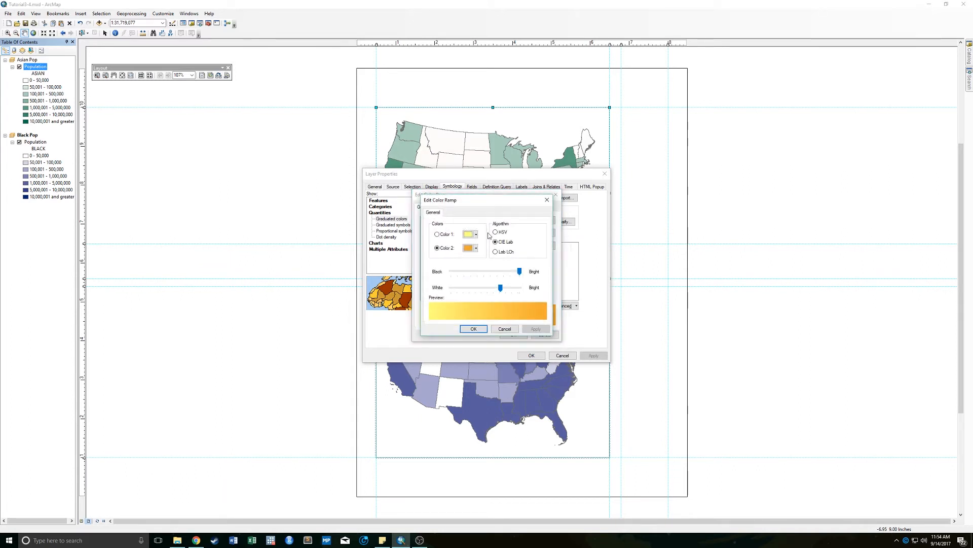
click(476, 234)
click(473, 254)
click(469, 234)
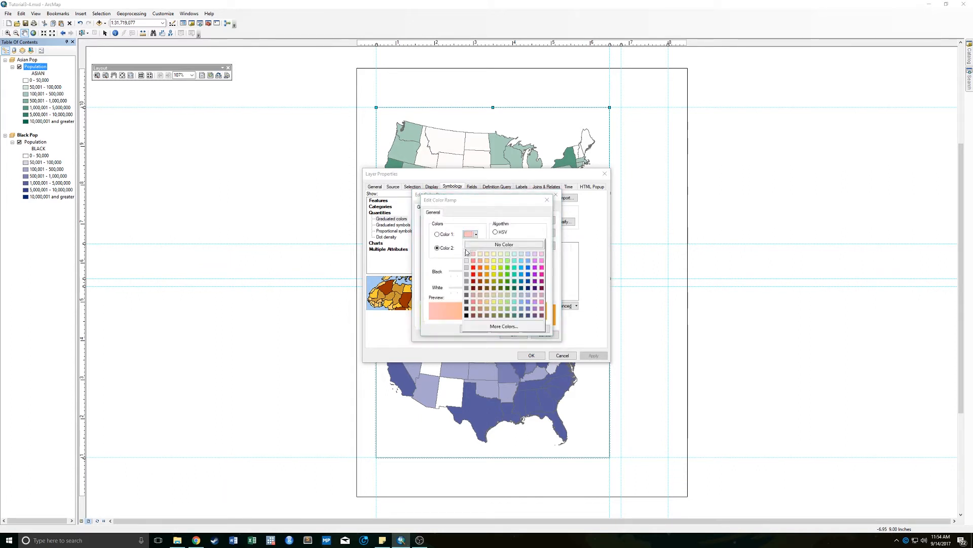
click(467, 253)
click(475, 248)
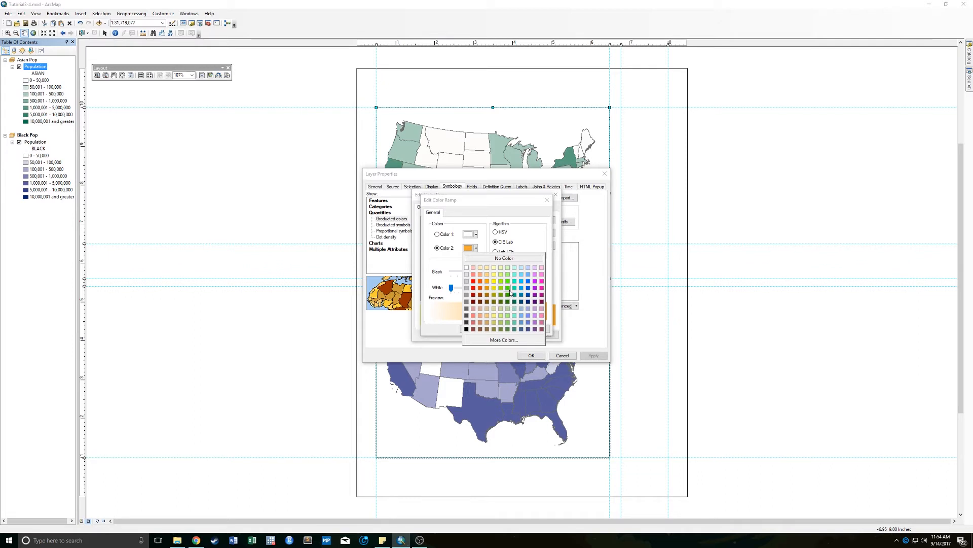
click(527, 301)
click(491, 329)
click(513, 334)
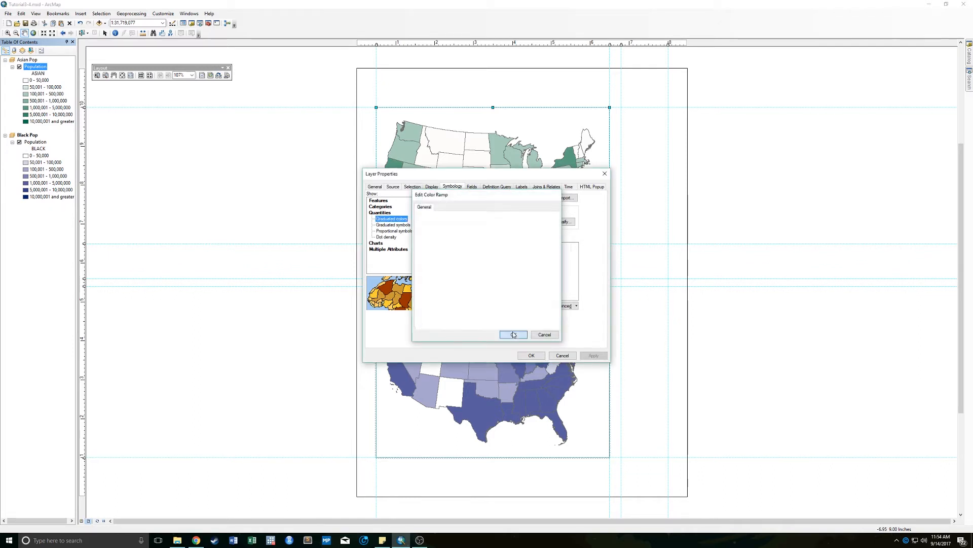
click(531, 355)
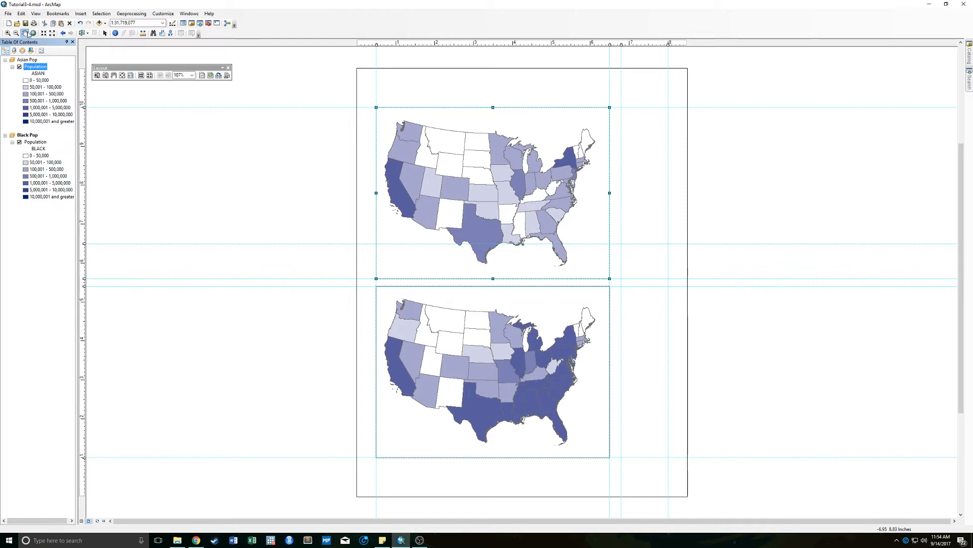
- Insert a one-column legend for the Population layer, keeping the default title and frame settings
click(81, 14)
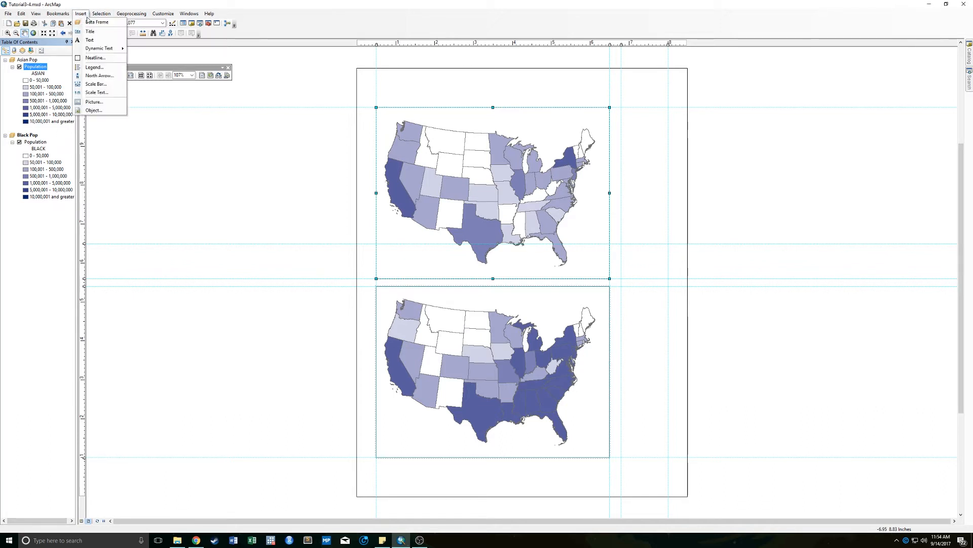
click(95, 66)
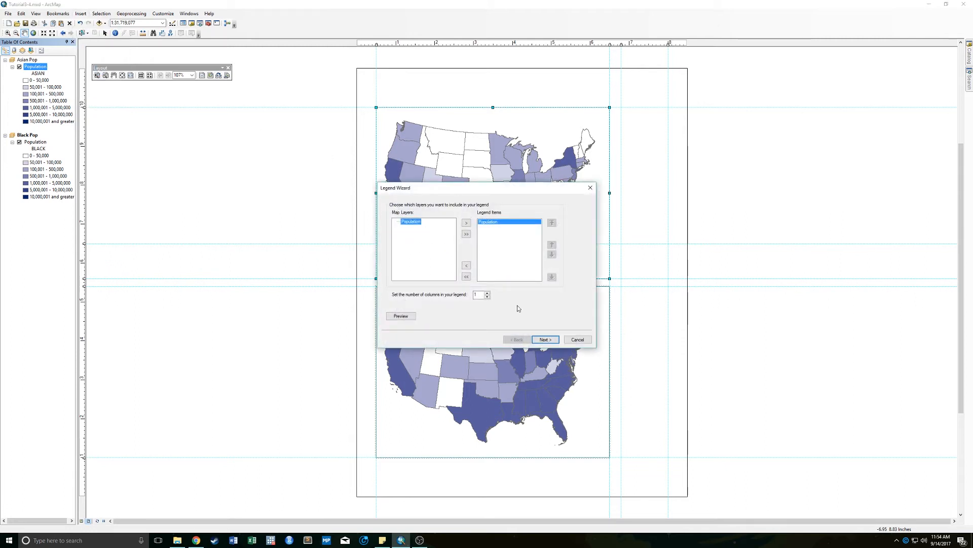
click(544, 339)
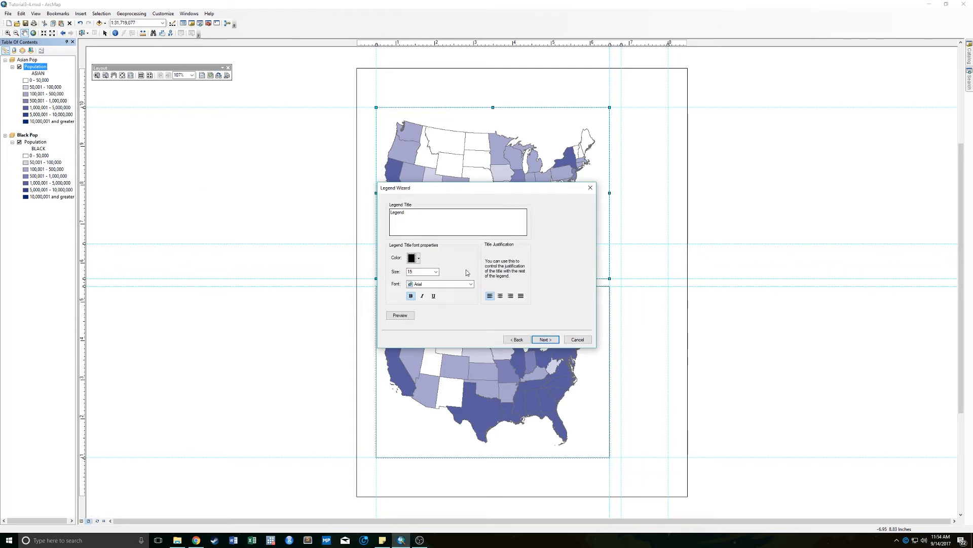
click(540, 340)
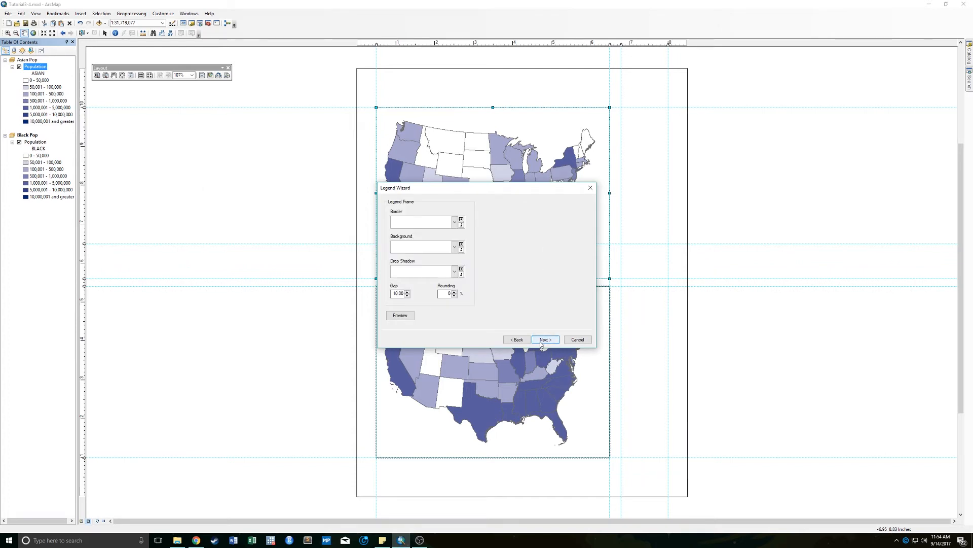
click(541, 340)
click(541, 339)
click(540, 340)
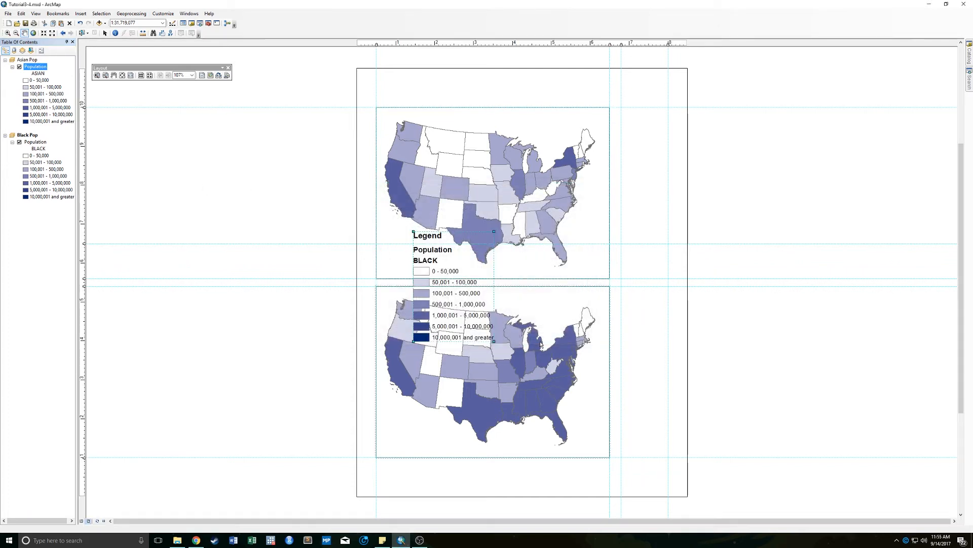
- Move the legend beside the maps and shrink it to fit between the two vertical guides, with its top on the horizontal guide
drag(458, 233, 662, 247)
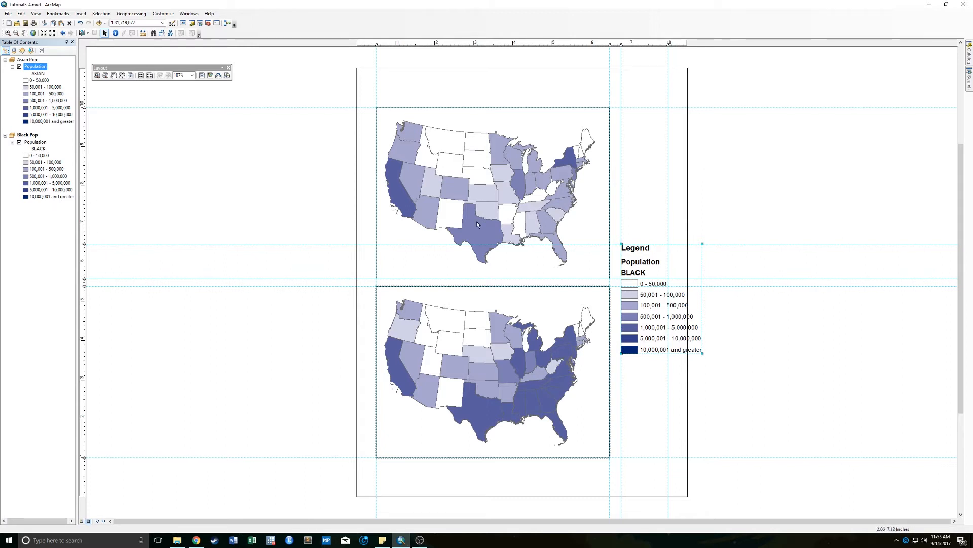
mouse_move(682, 266)
mouse_down()
mouse_move(648, 253)
mouse_move(653, 239)
mouse_move(654, 261)
mouse_move(662, 261)
mouse_up()
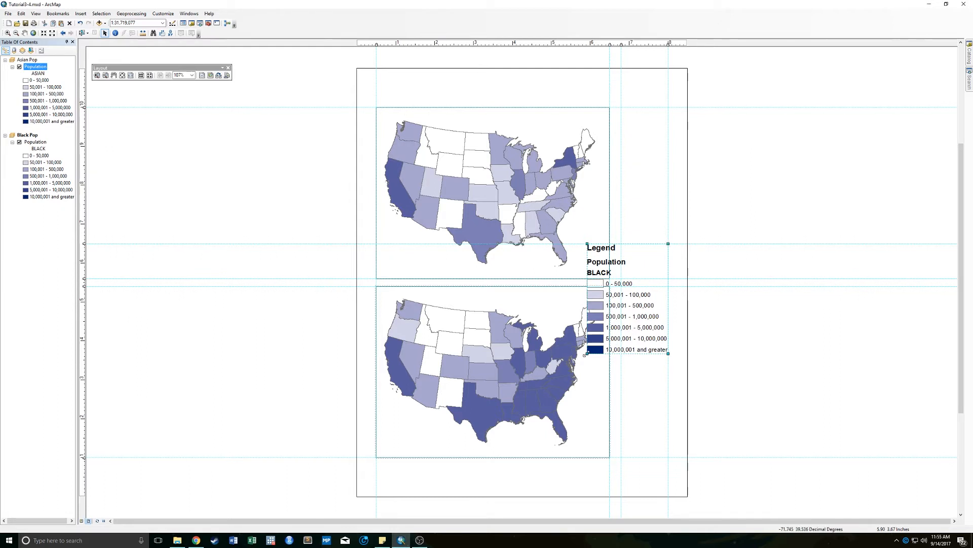
drag(587, 353, 623, 345)
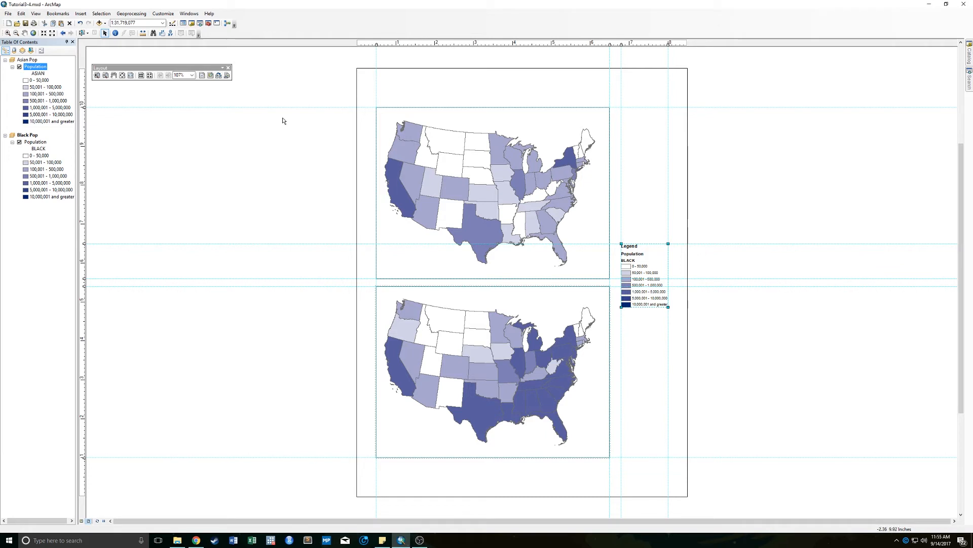
- Convert the population legend to simple graphics
right_click(652, 257)
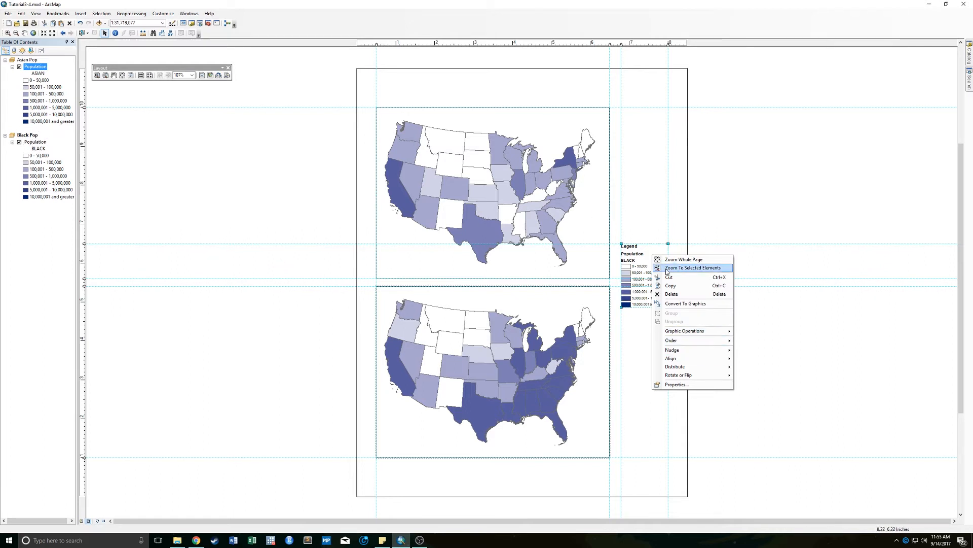
click(648, 223)
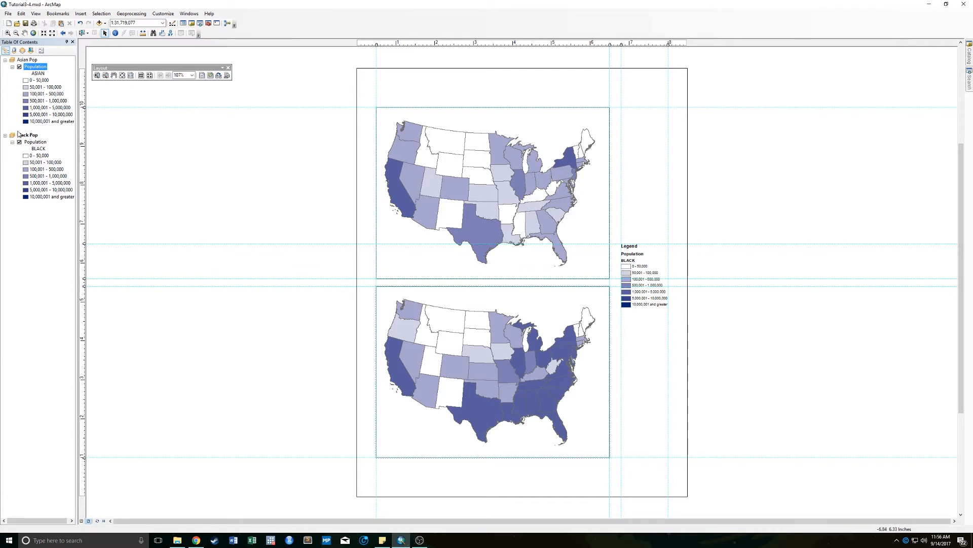
right_click(646, 265)
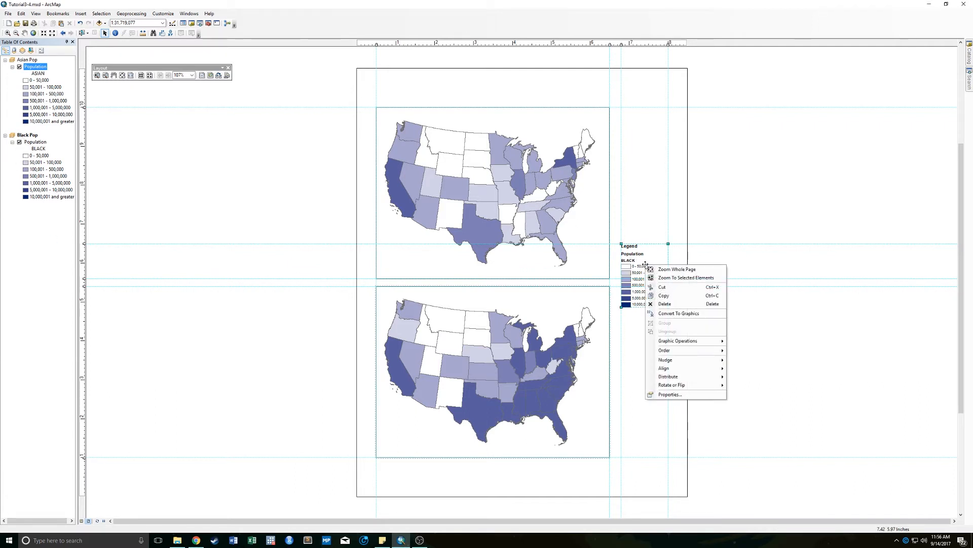
click(682, 278)
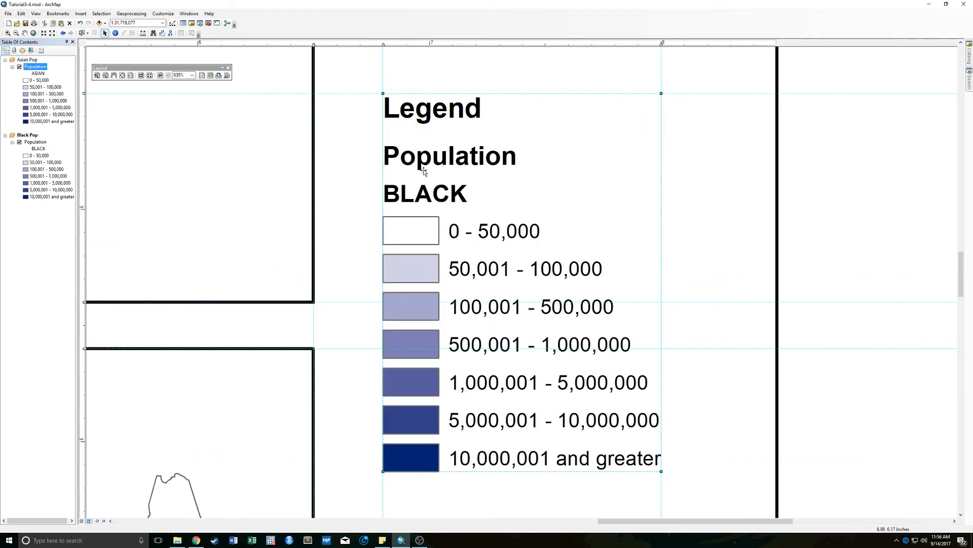
right_click(487, 161)
click(528, 200)
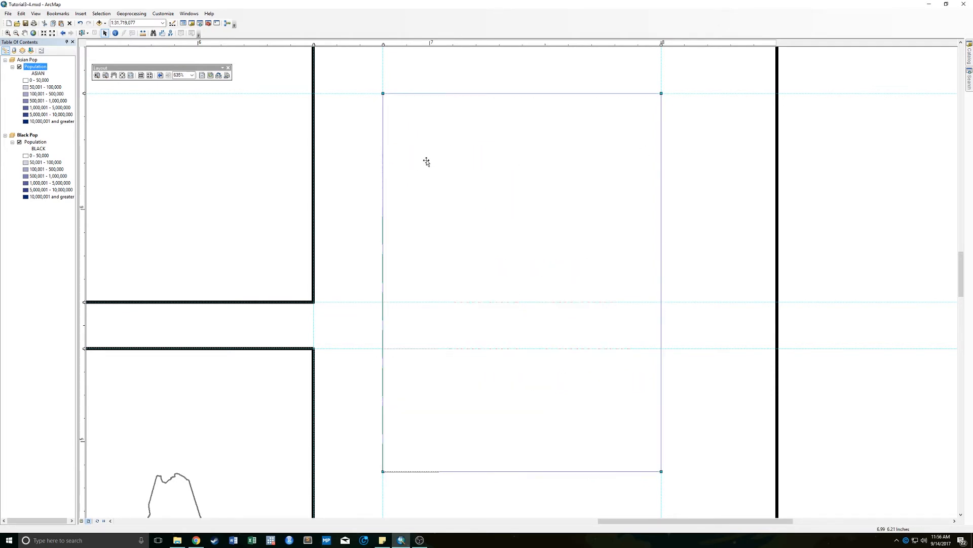
right_click(423, 131)
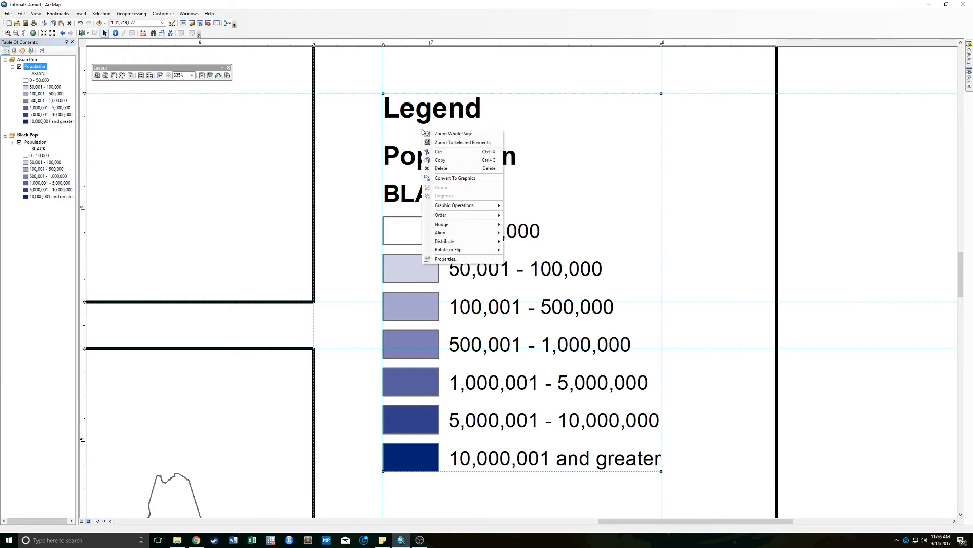
right_click(418, 118)
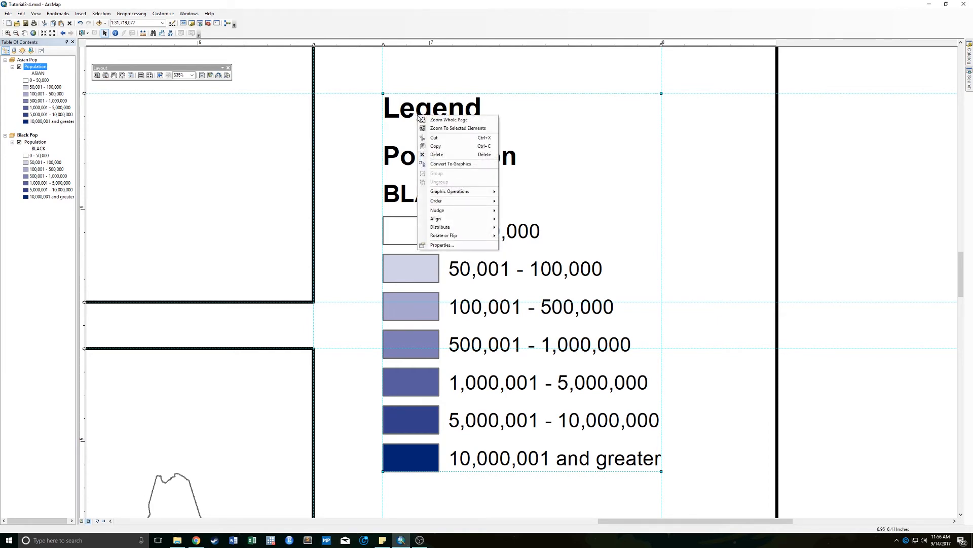
click(405, 104)
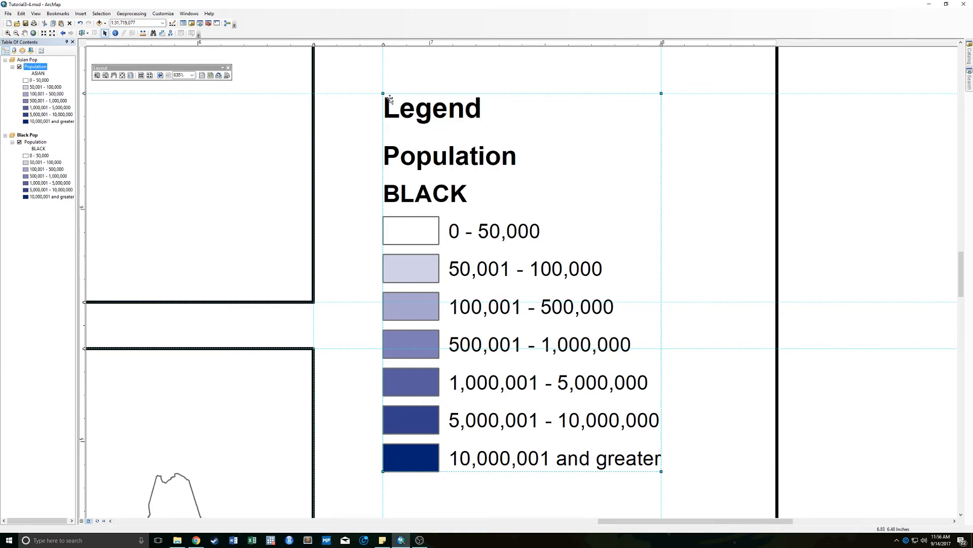
right_click(439, 103)
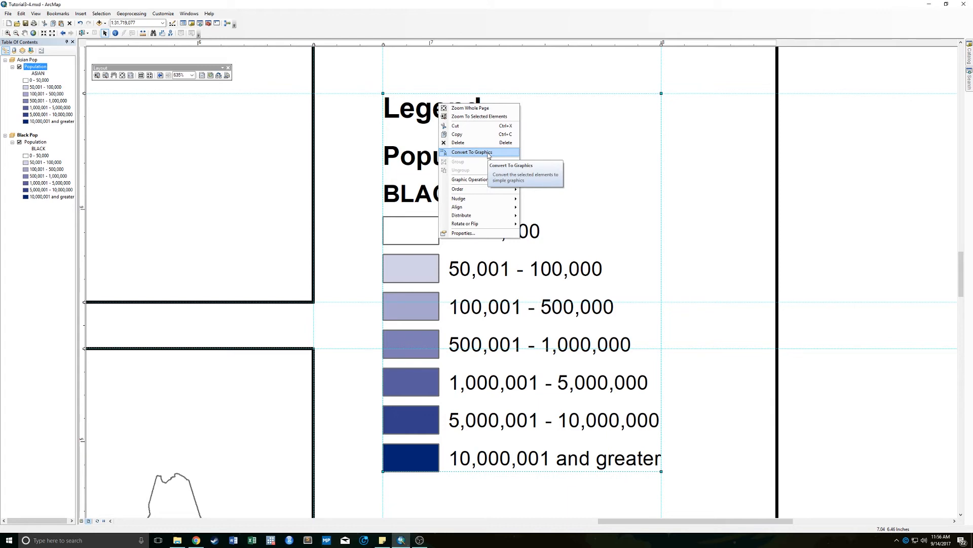
click(489, 153)
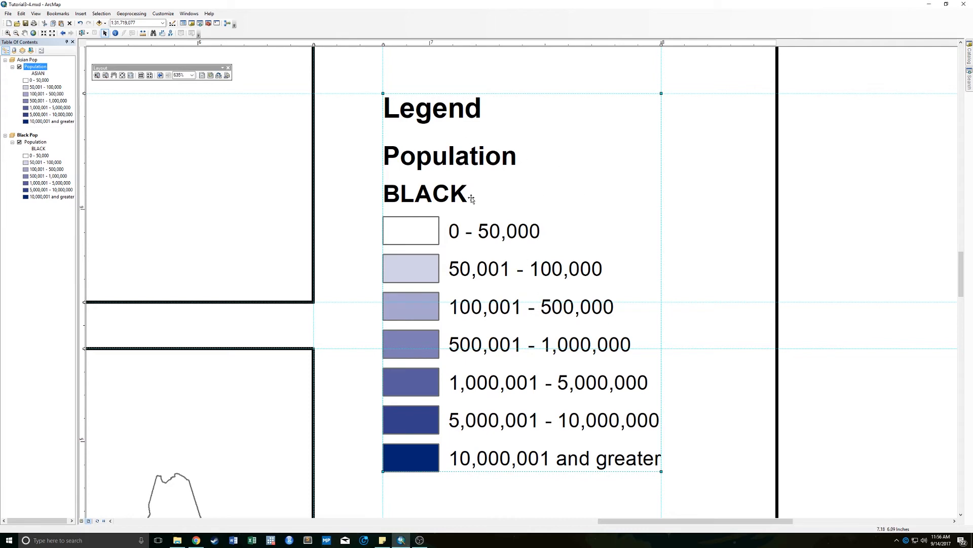
- Ungroup the converted legend graphics into separate elements
right_click(438, 114)
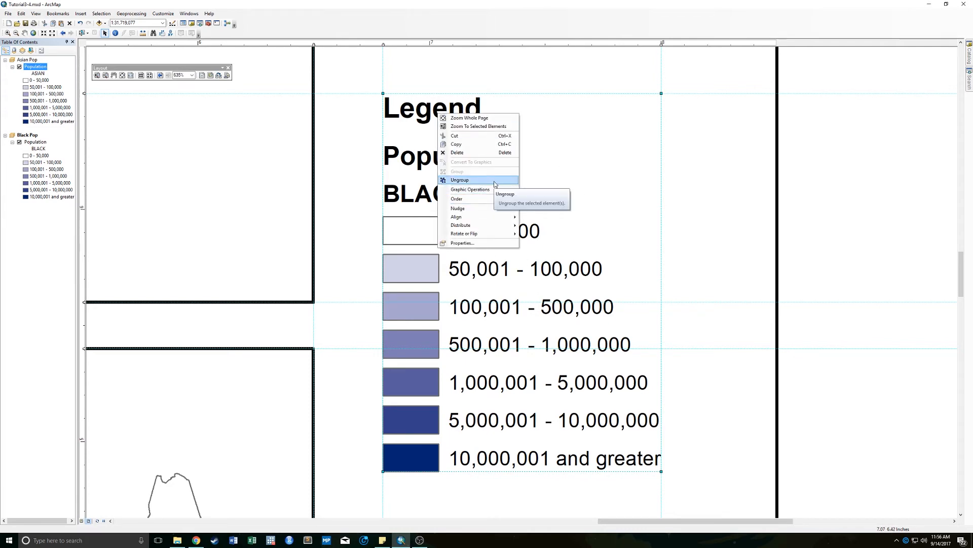
click(628, 112)
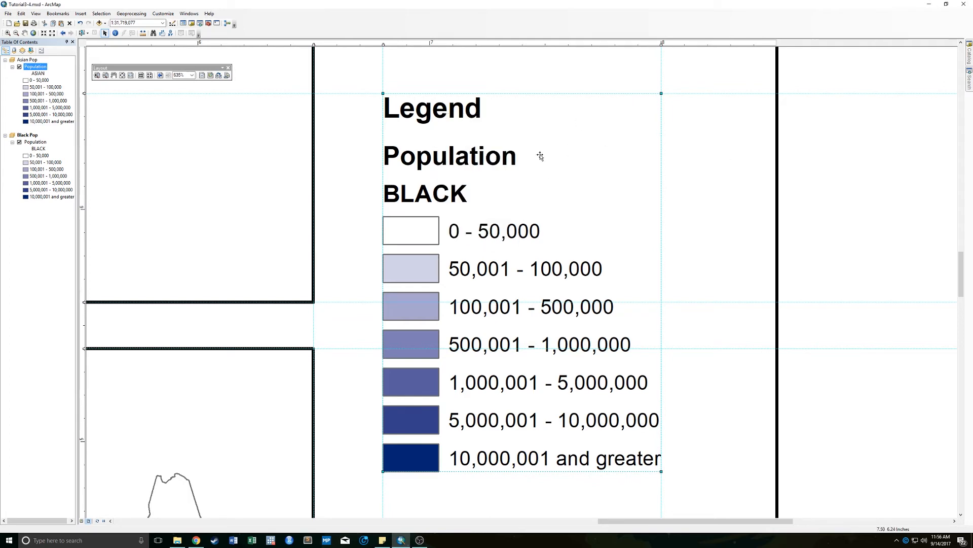
drag(532, 156, 587, 187)
click(432, 112)
mouse_move(432, 112)
mouse_down()
mouse_move(413, 111)
mouse_move(449, 131)
mouse_move(416, 115)
mouse_up()
right_click(417, 115)
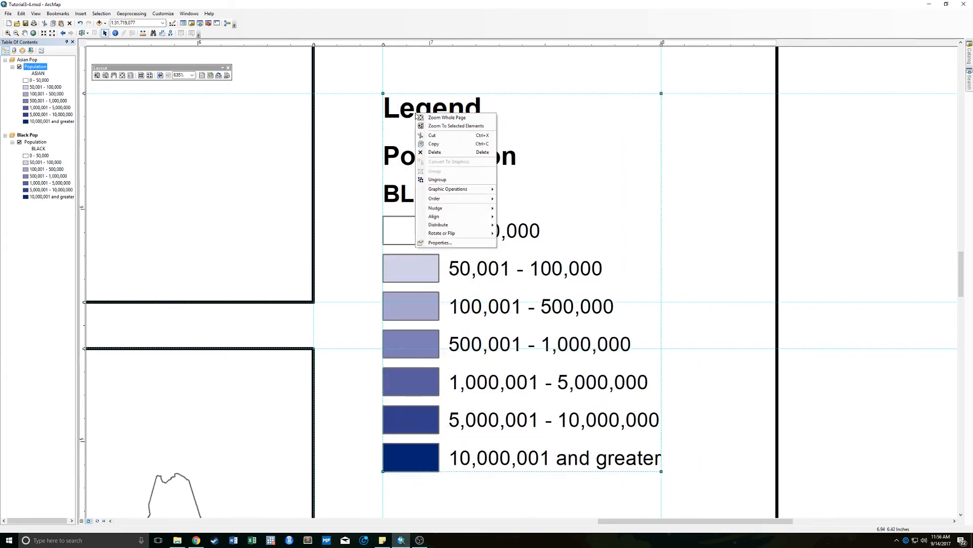